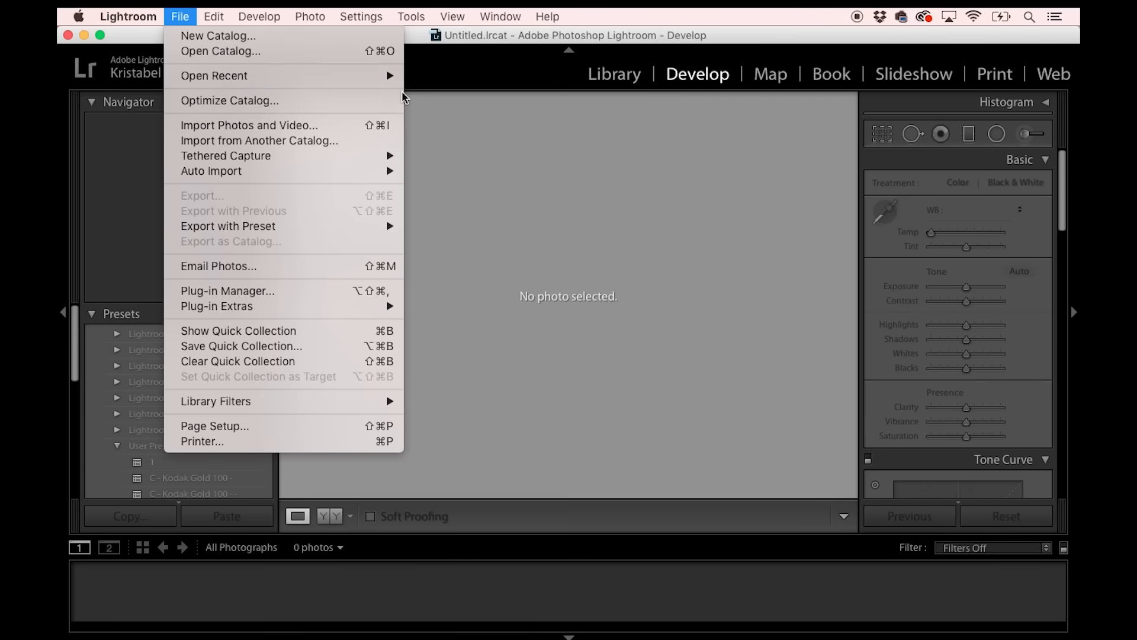
Open the January catalog by relaunching the program, with the relaunch warning set not to show again.
left_click(429, 92)
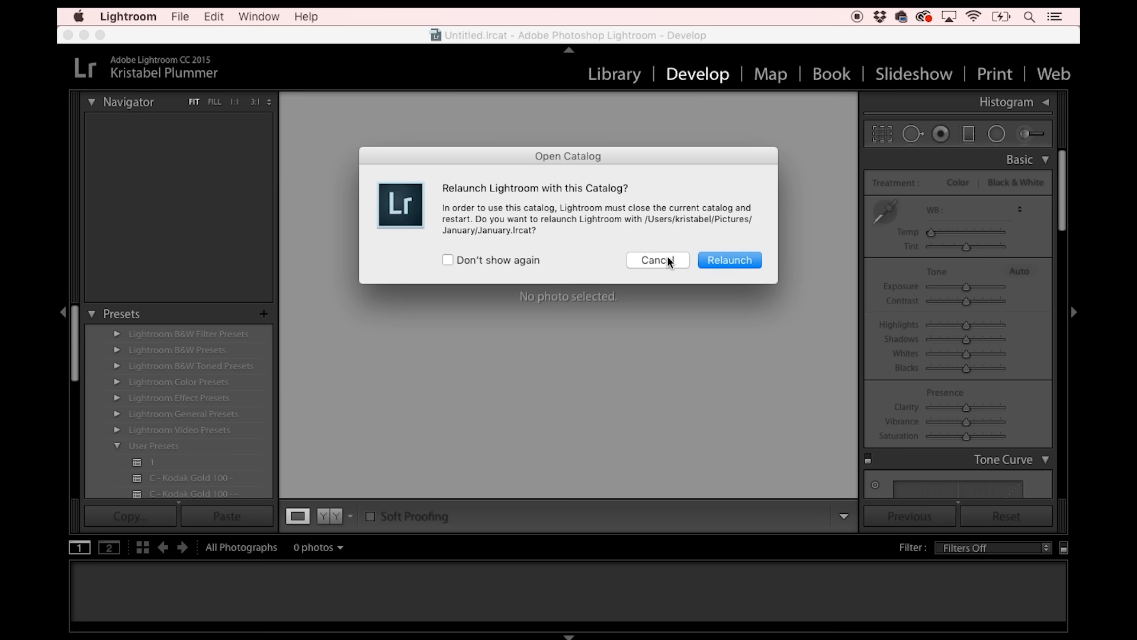
left_click(497, 258)
left_click(751, 254)
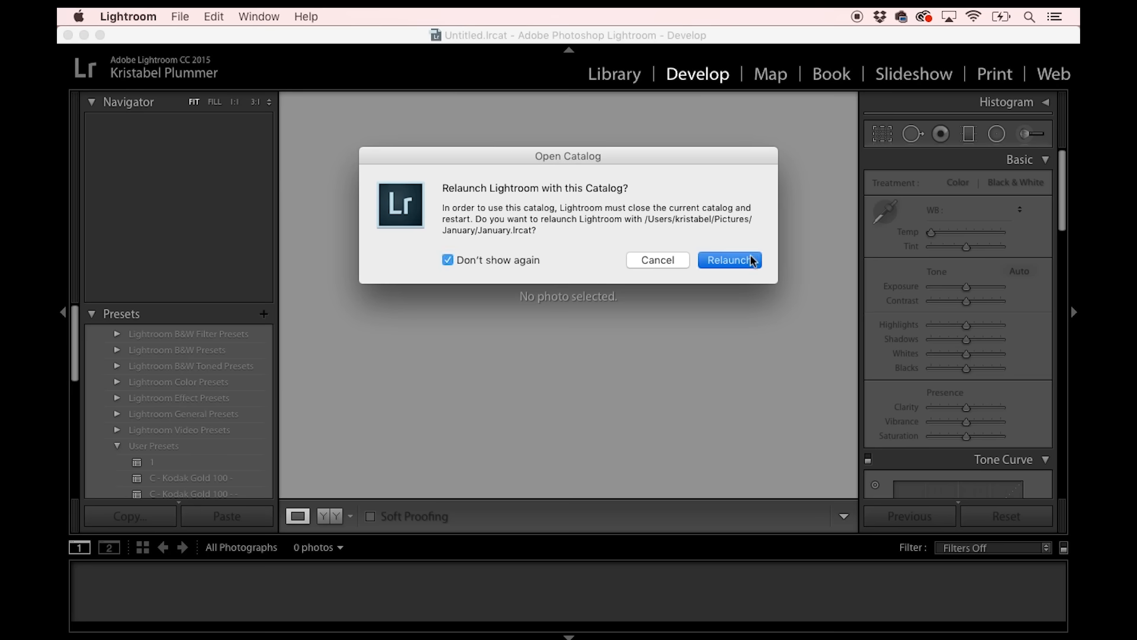
left_click(183, 17)
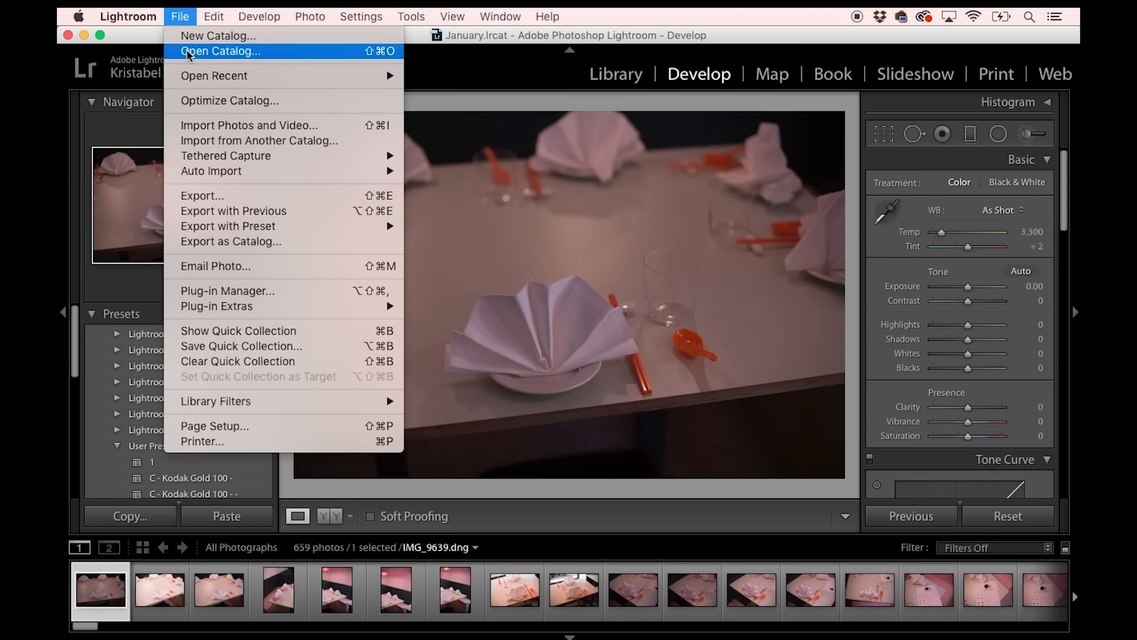
left_click(150, 43)
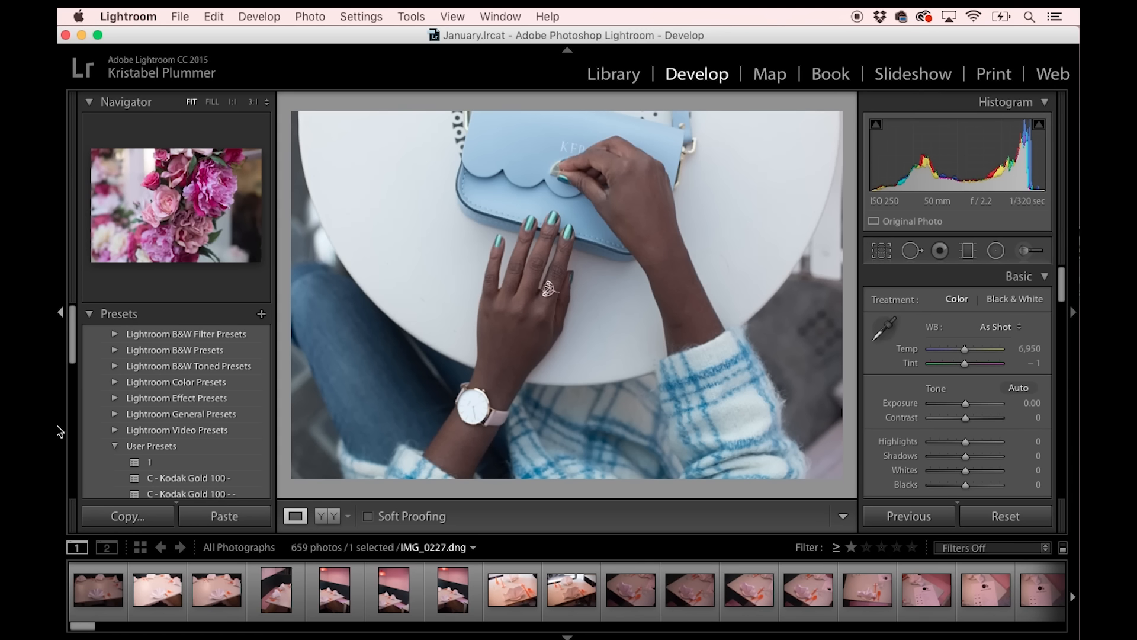
left_click(169, 18)
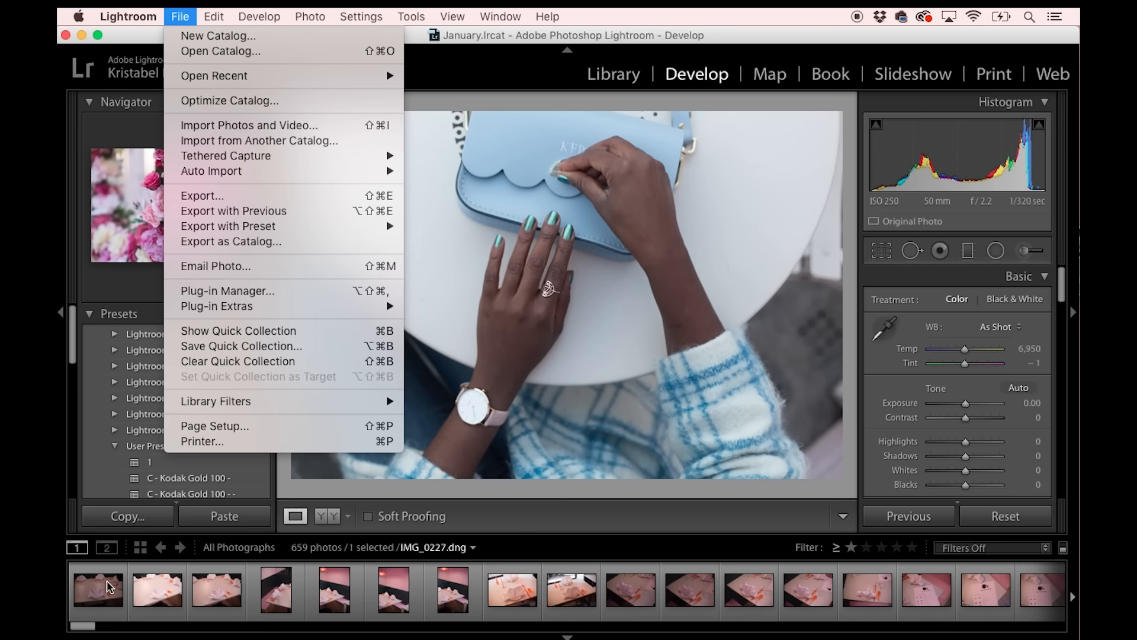
left_click(79, 635)
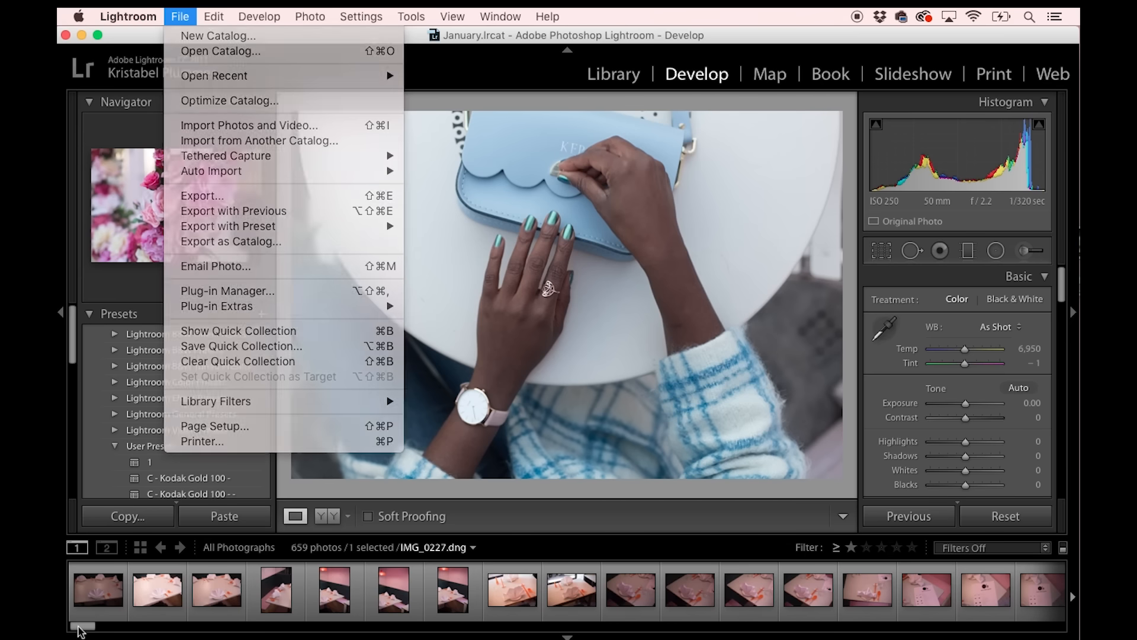
Select every photo from the wreath shopfront shot IMG_9858.dng through the catalog's last photo and add them to the Quick Collection.
left_click_drag(83, 626, 400, 634)
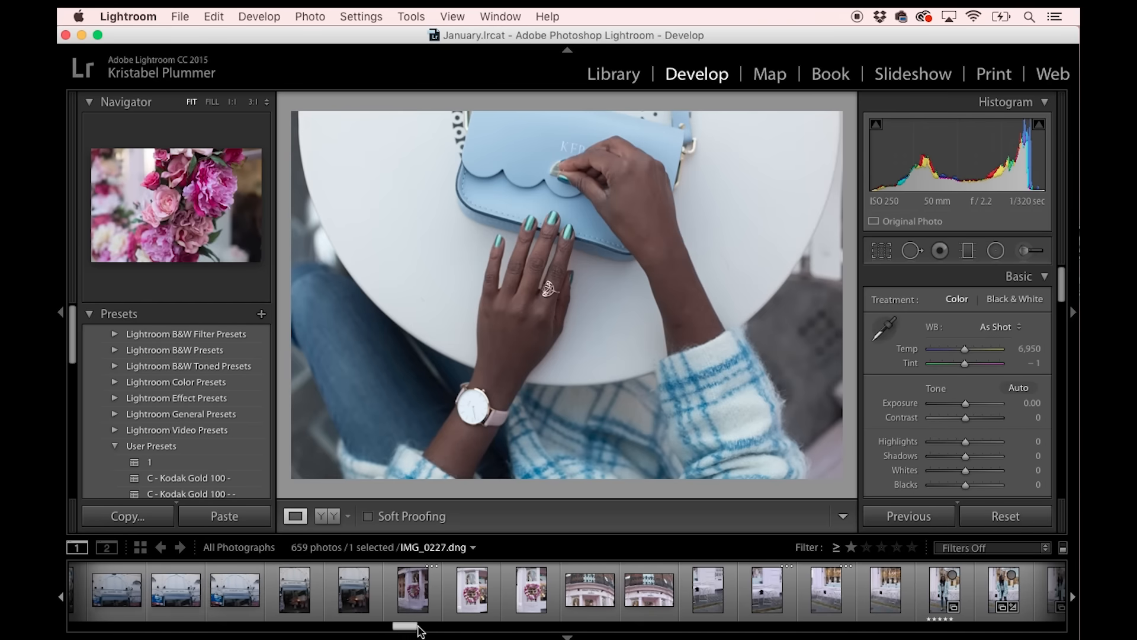
left_click(413, 598)
left_click_drag(410, 629, 1051, 626)
left_click(1033, 599, "shift")
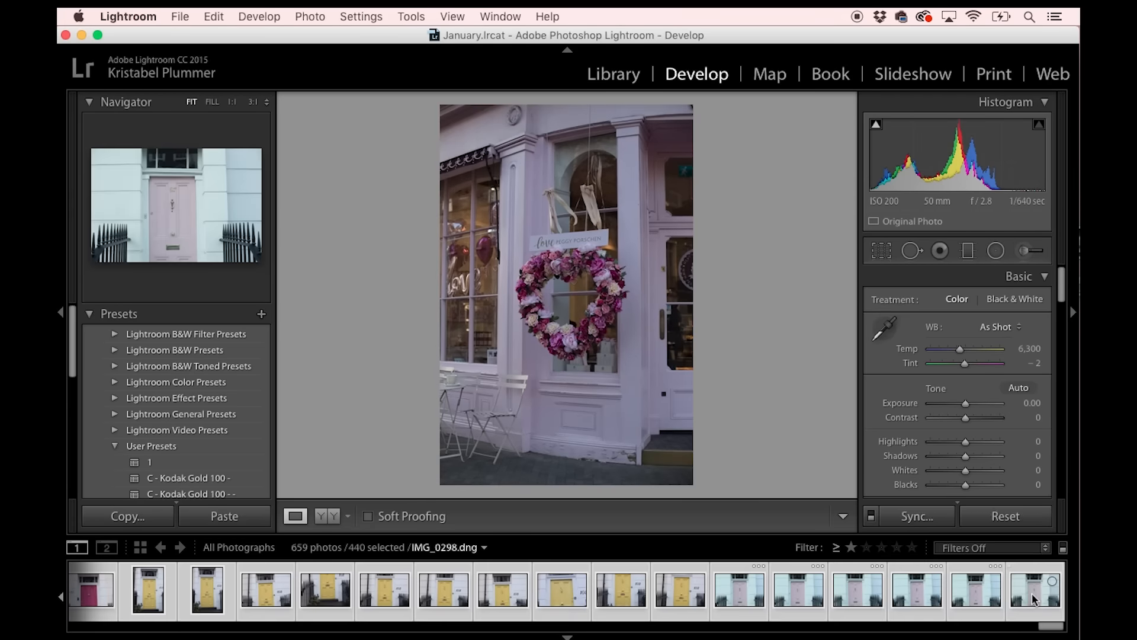
right_click(1034, 599)
left_click(979, 393)
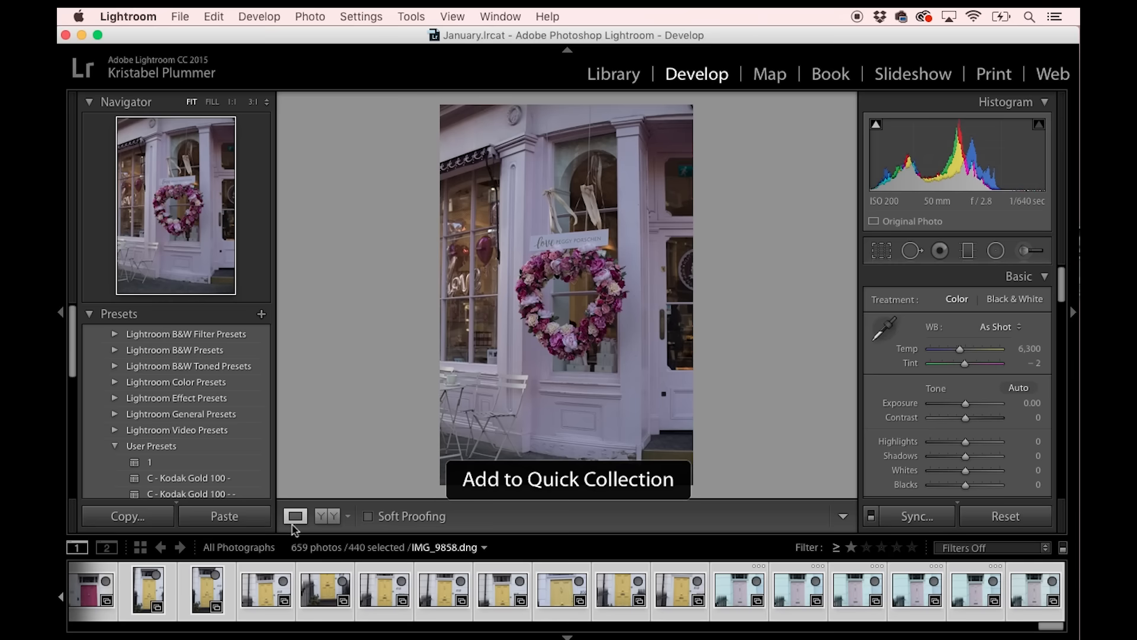
Show the Quick Collection in the filmstrip and replace the full selection with only the wreath photo IMG_9860.dng.
left_click(249, 547)
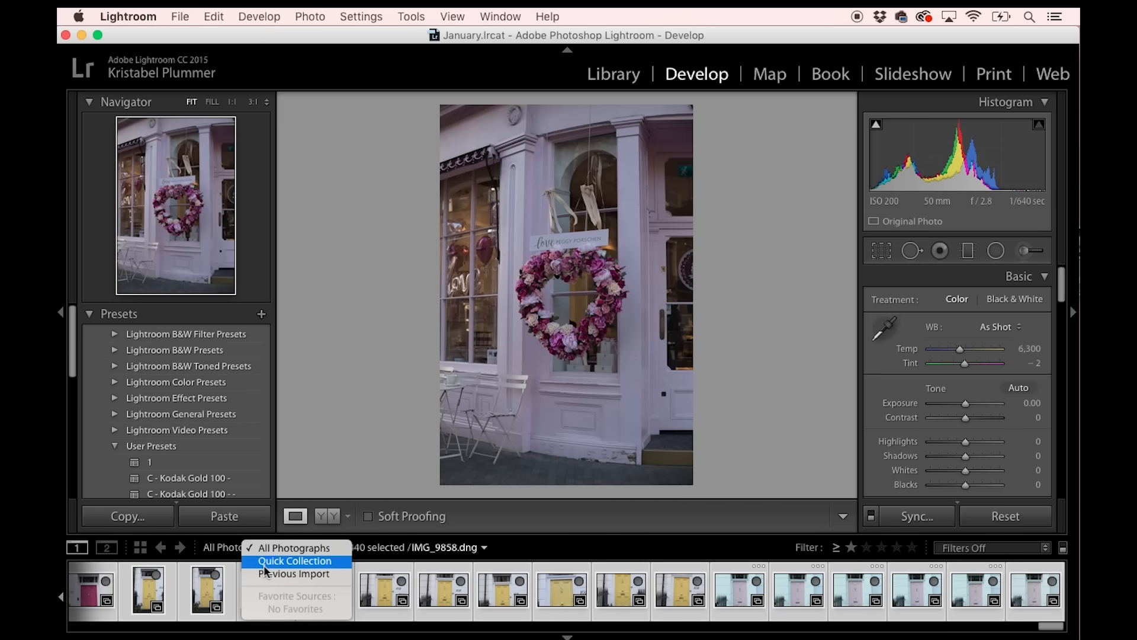
left_click(264, 564)
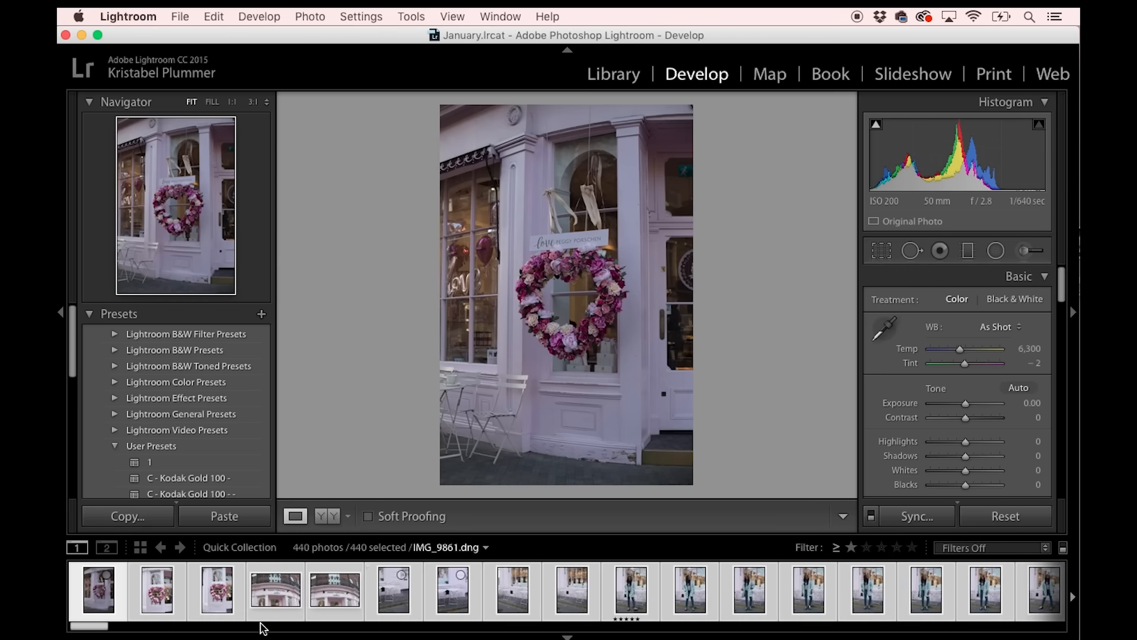
left_click(210, 16)
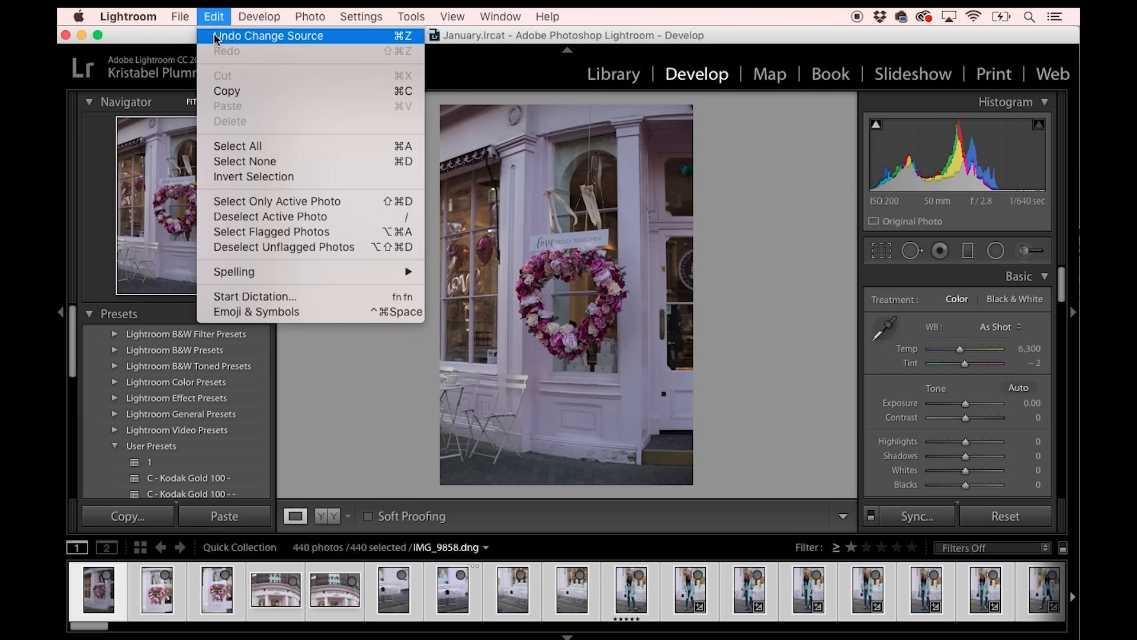
left_click(223, 176)
left_click(99, 590)
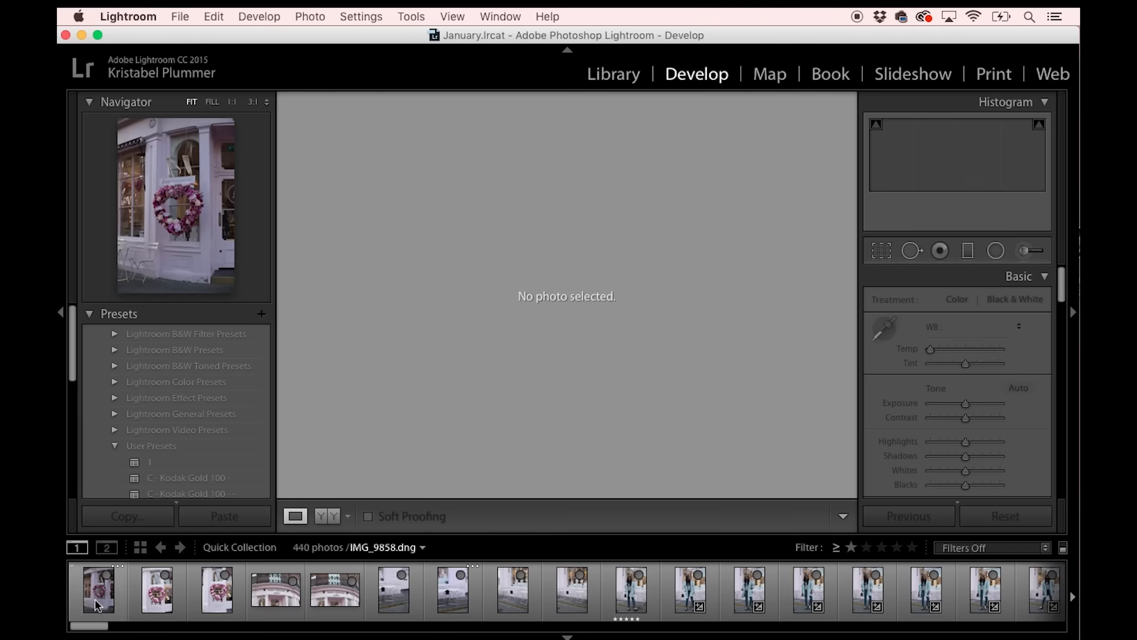
left_click(208, 590)
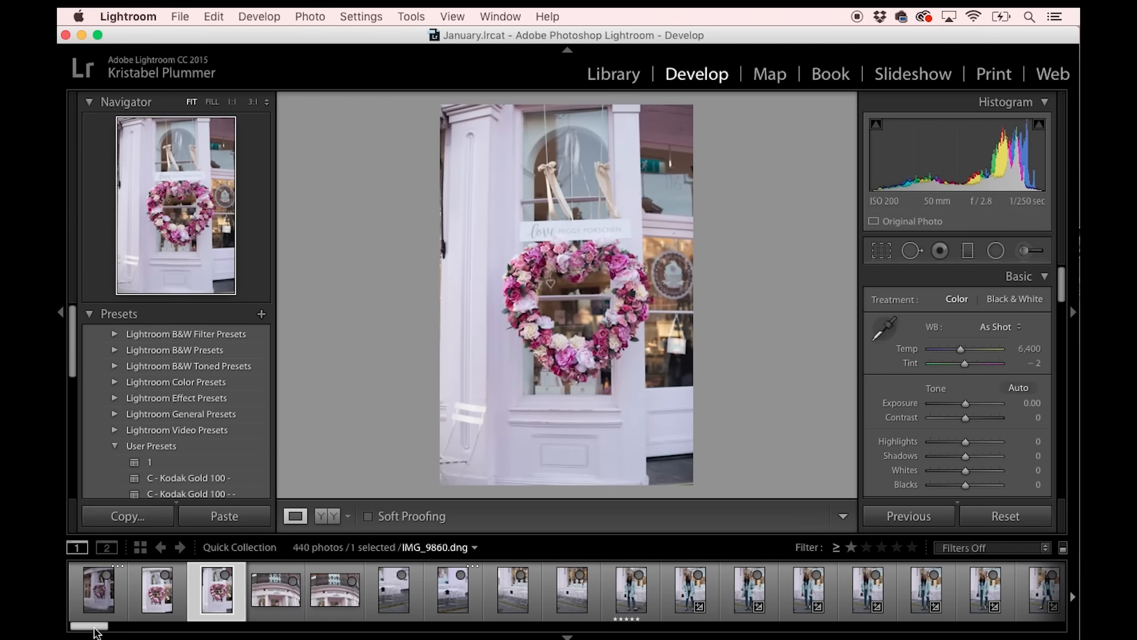
left_click_drag(95, 626, 89, 496)
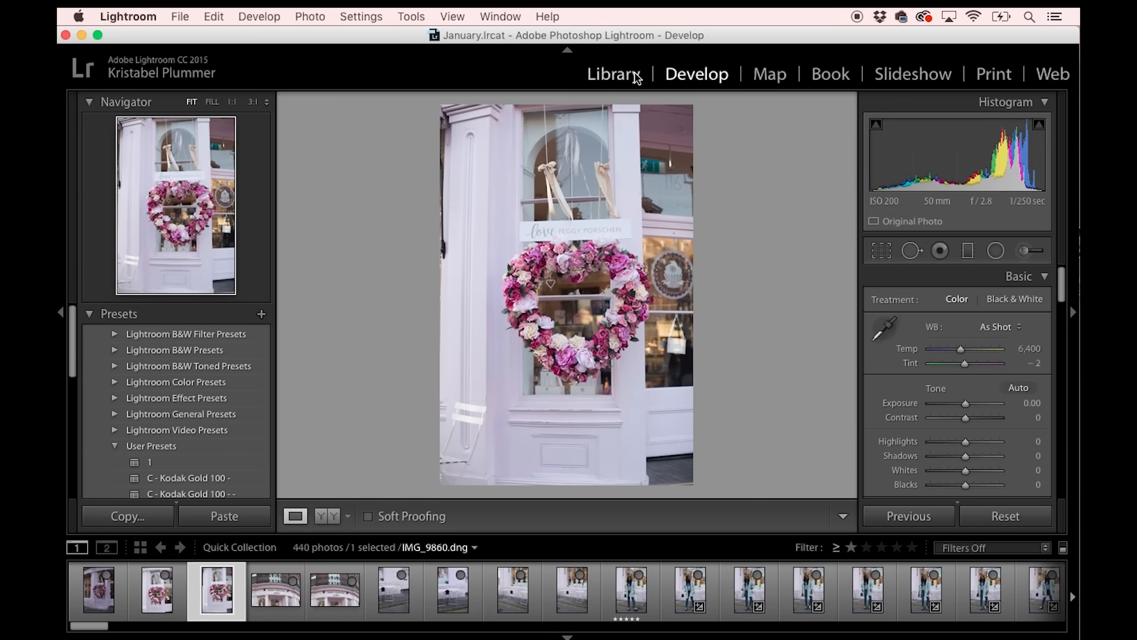
Look through the Quick Collection photos in the Library grid, and return to the Develop module.
left_click(610, 76)
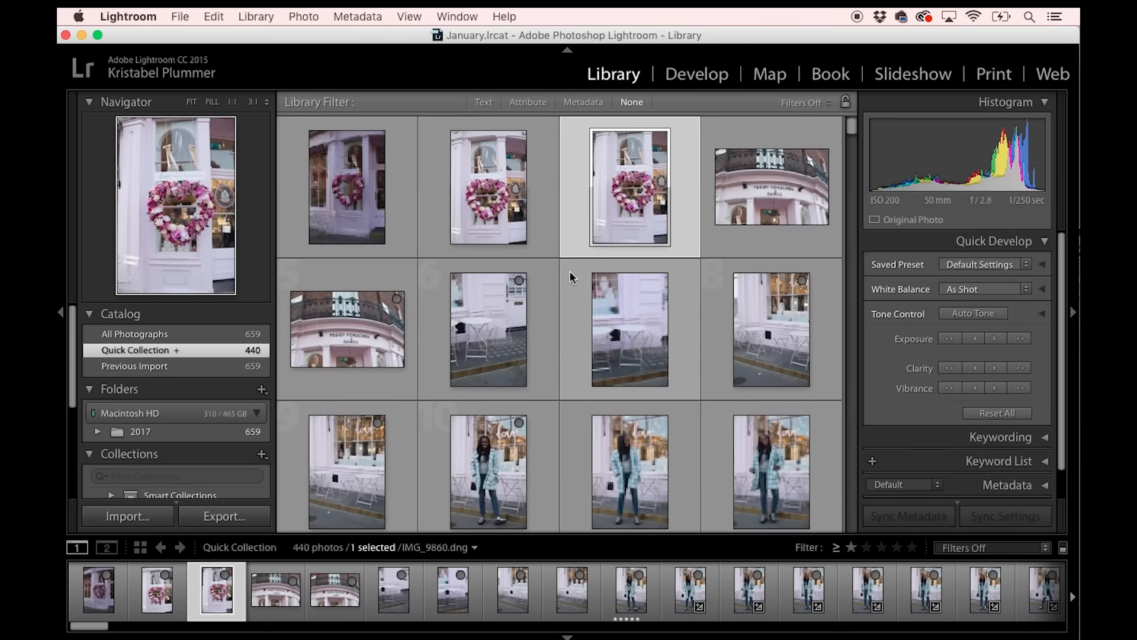
scroll(570, 274, "down", 10)
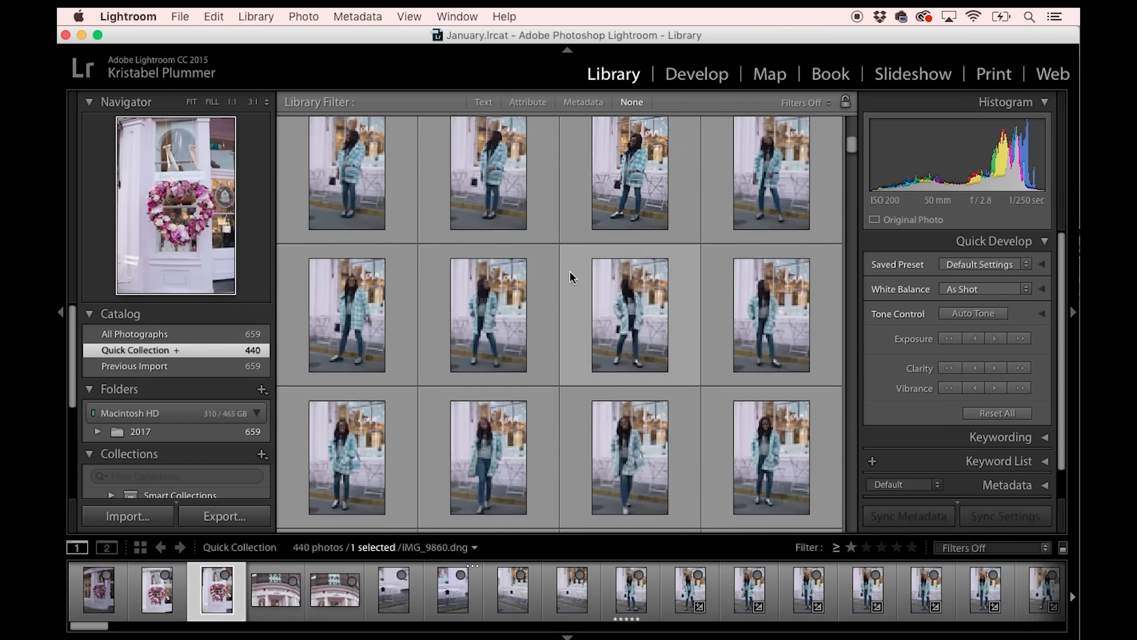
scroll(569, 274, "down", 8)
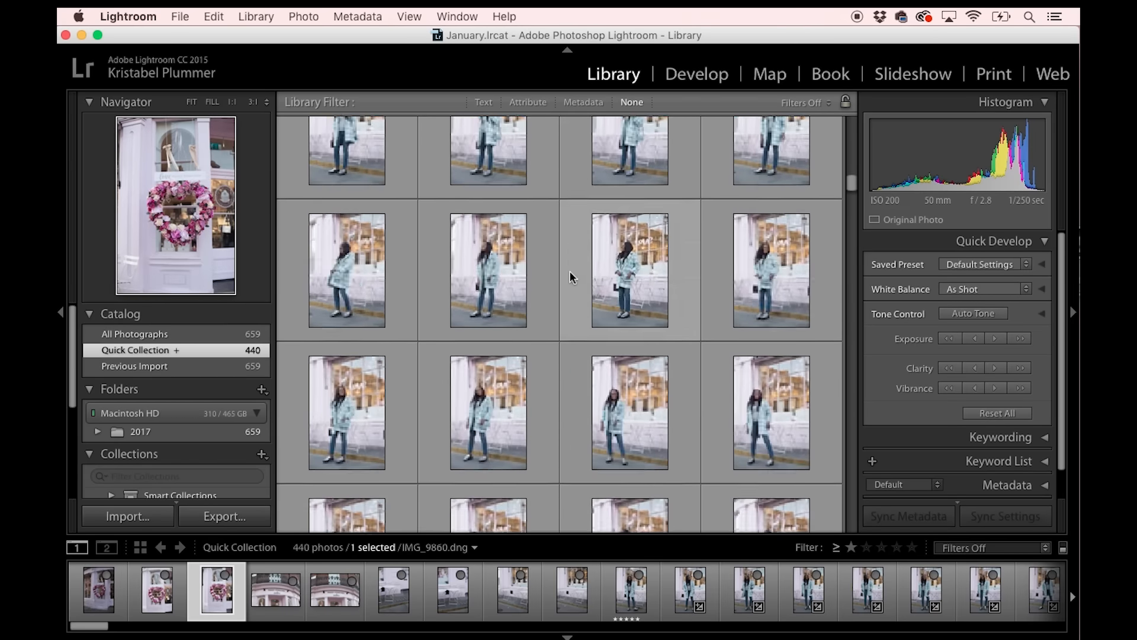
scroll(570, 272, "up", 20)
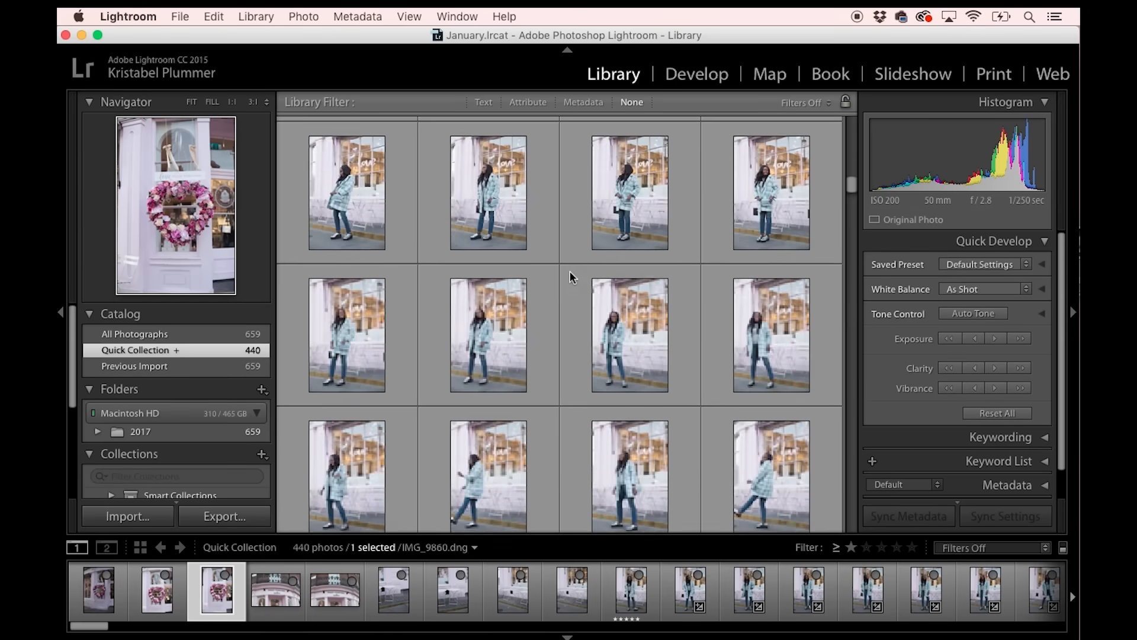
left_click(681, 76)
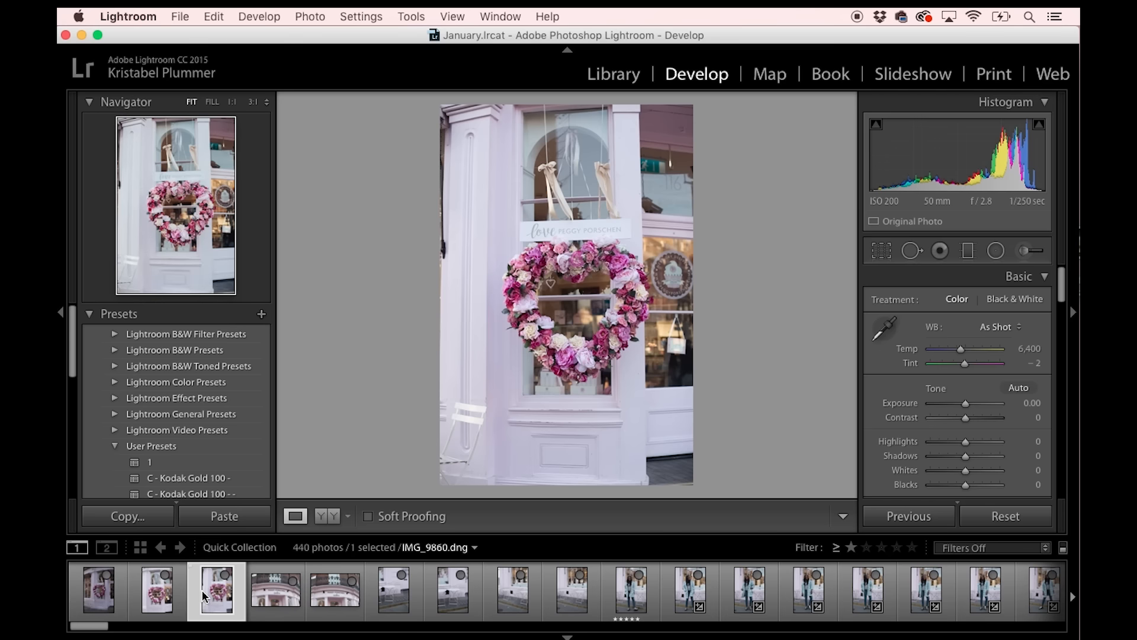
Advance through the Quick Collection and give 5 stars to the first coat photo in which the woman looks sideways, following the already five-starred one.
key("Right")
key("Right")
key("Right")
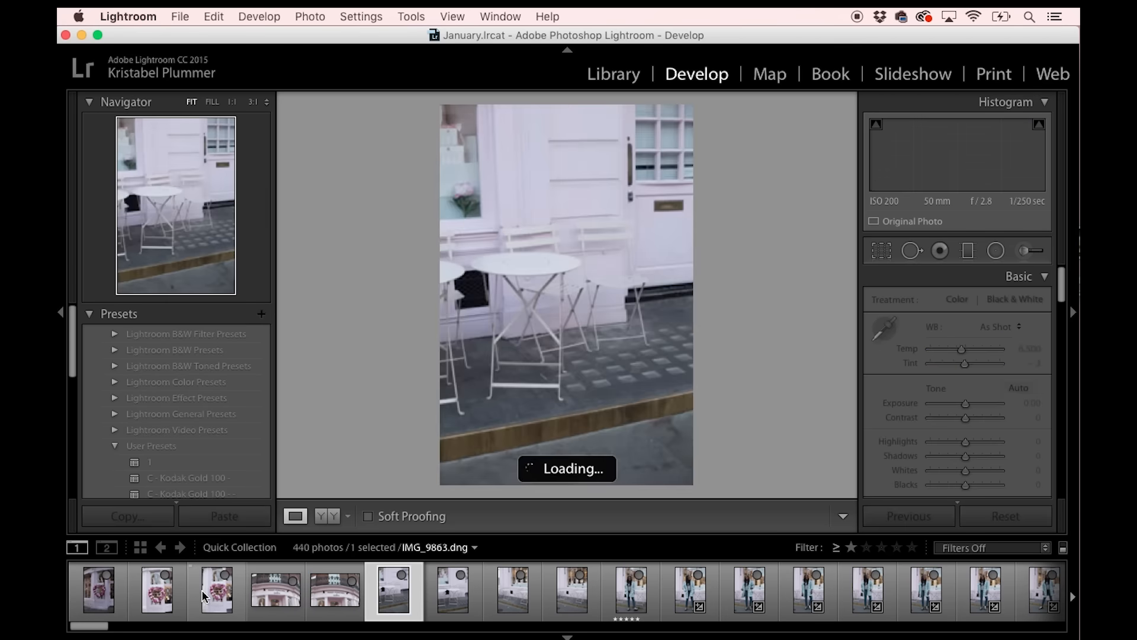
key("Right")
key("Right")
key("Right")
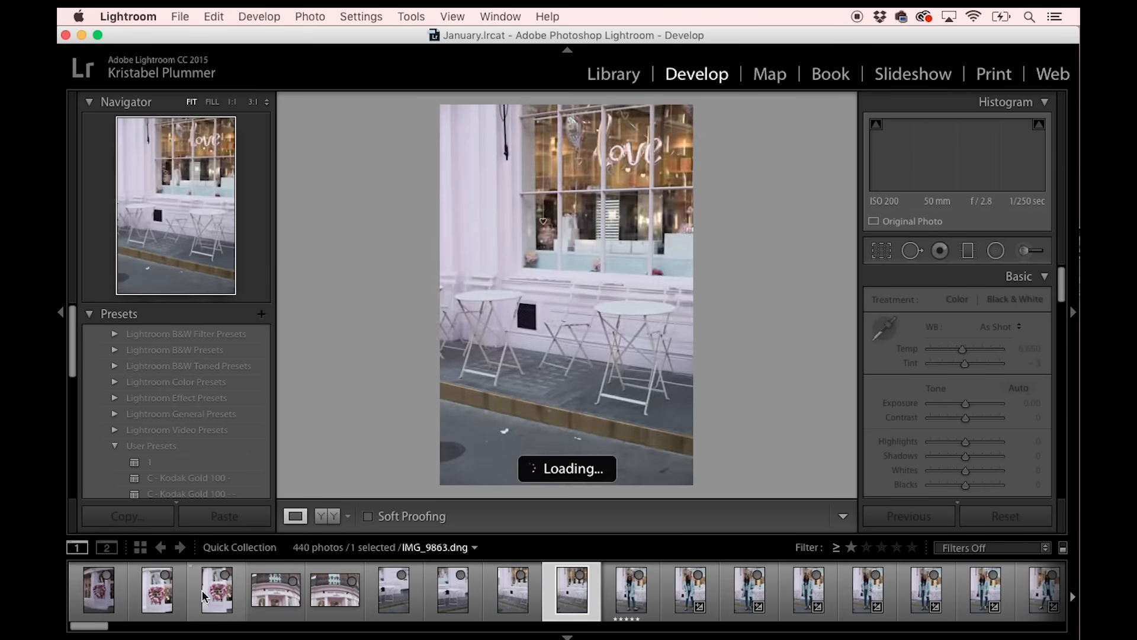
key("Right")
key("Right")
key("Right")
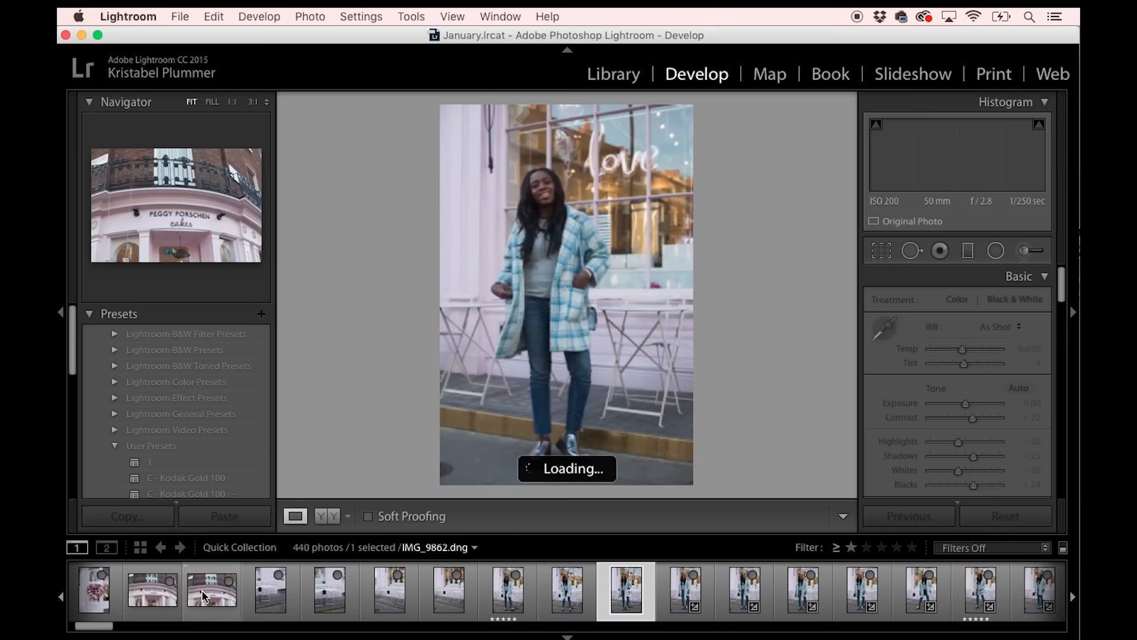
key("Left")
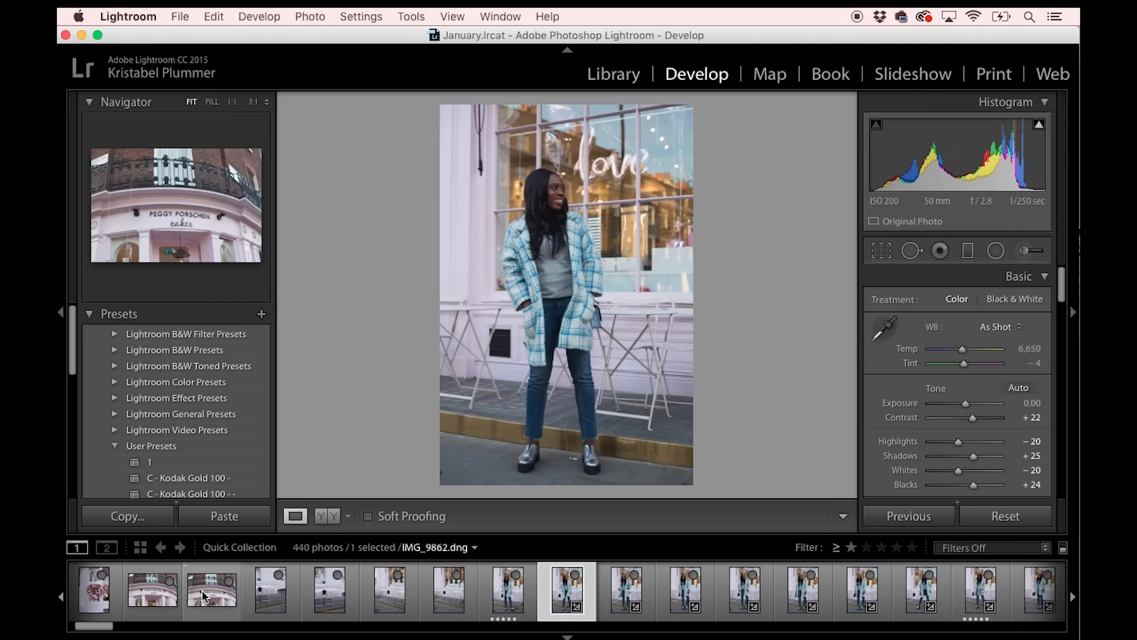
key("5")
Review the following coat photos one by one and check the face in IMG_9874.dng at 1:1 zoom before returning to the fitted view.
key("Right")
key("Right")
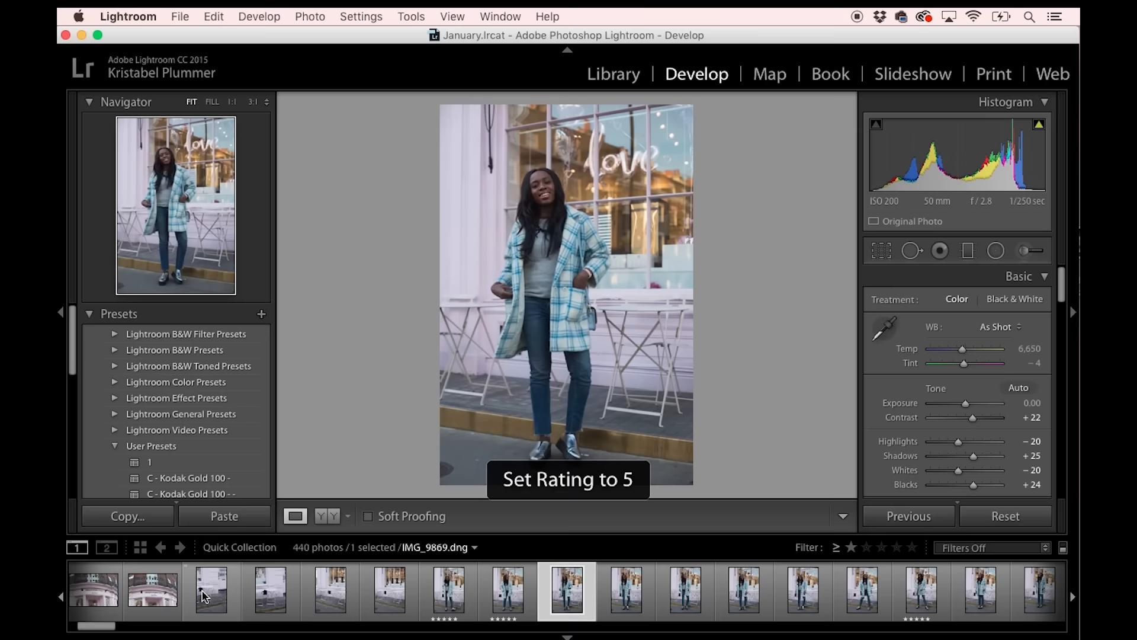
key("Right")
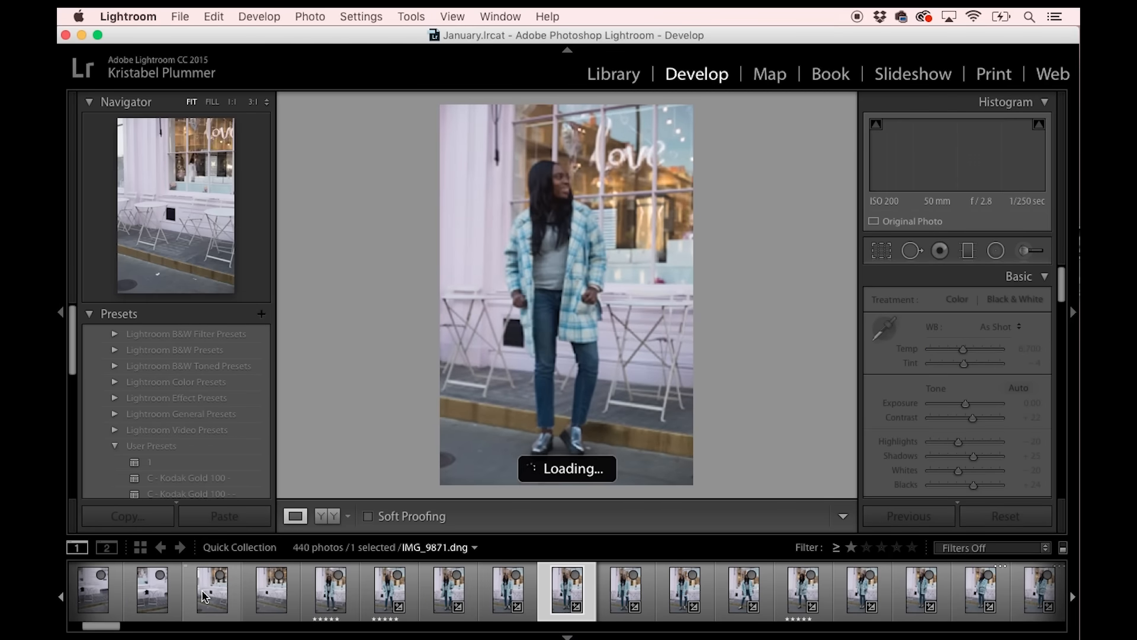
key("Right")
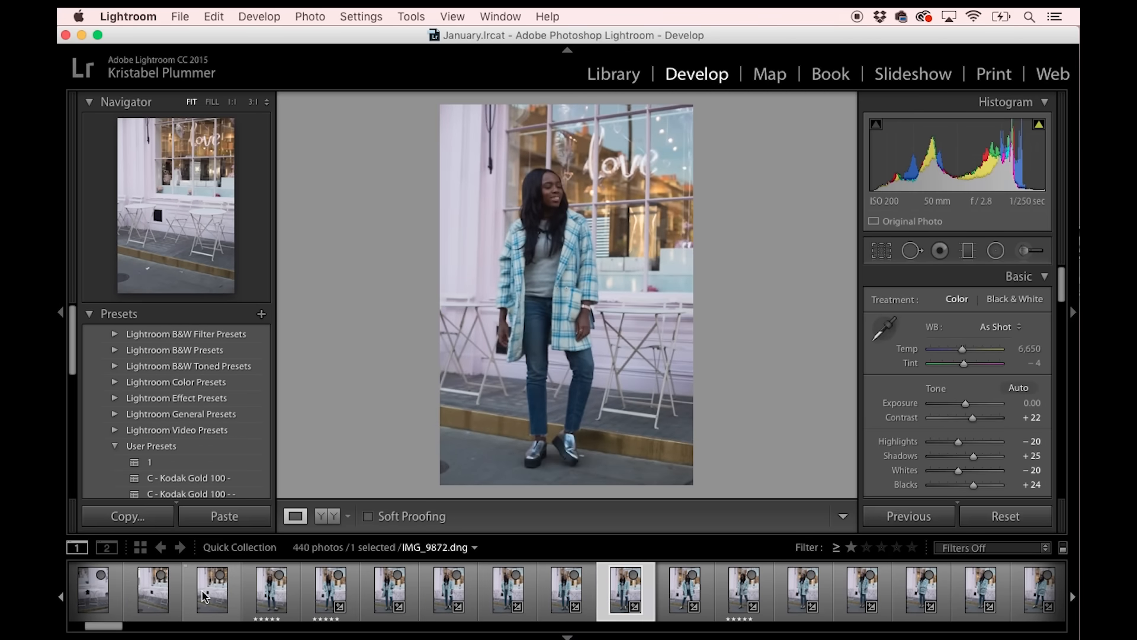
key("Right")
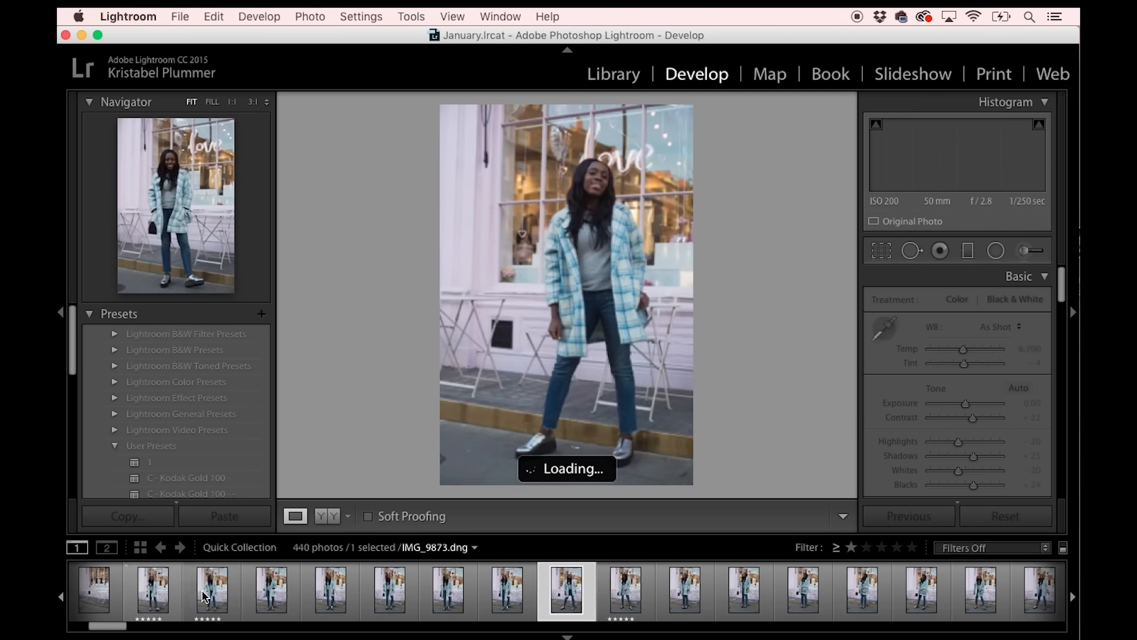
key("Right")
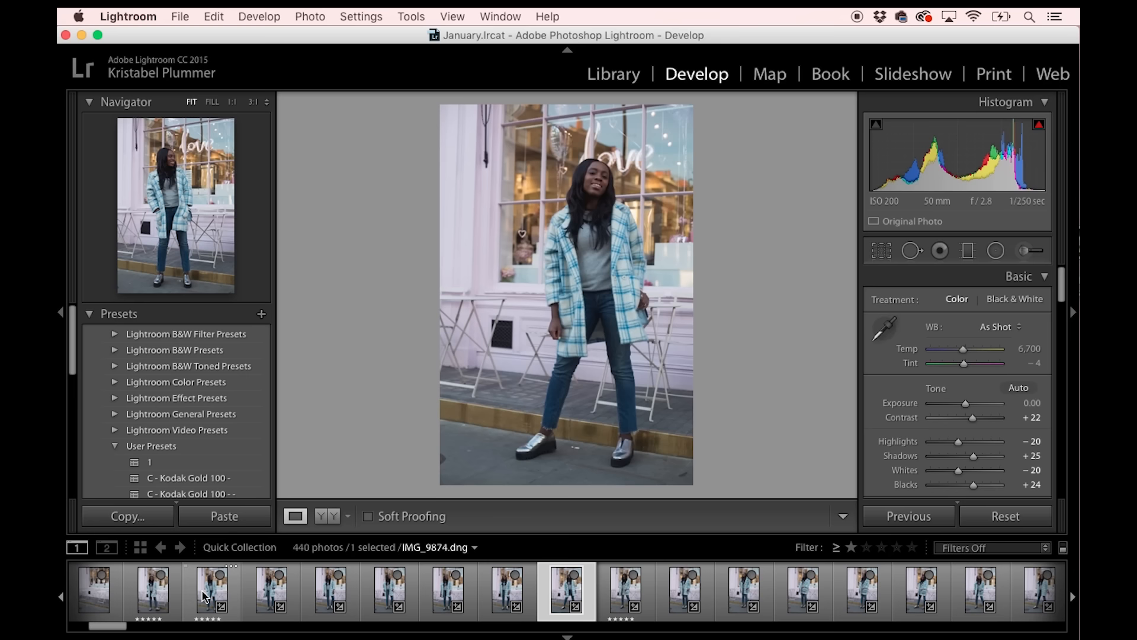
left_click(591, 181)
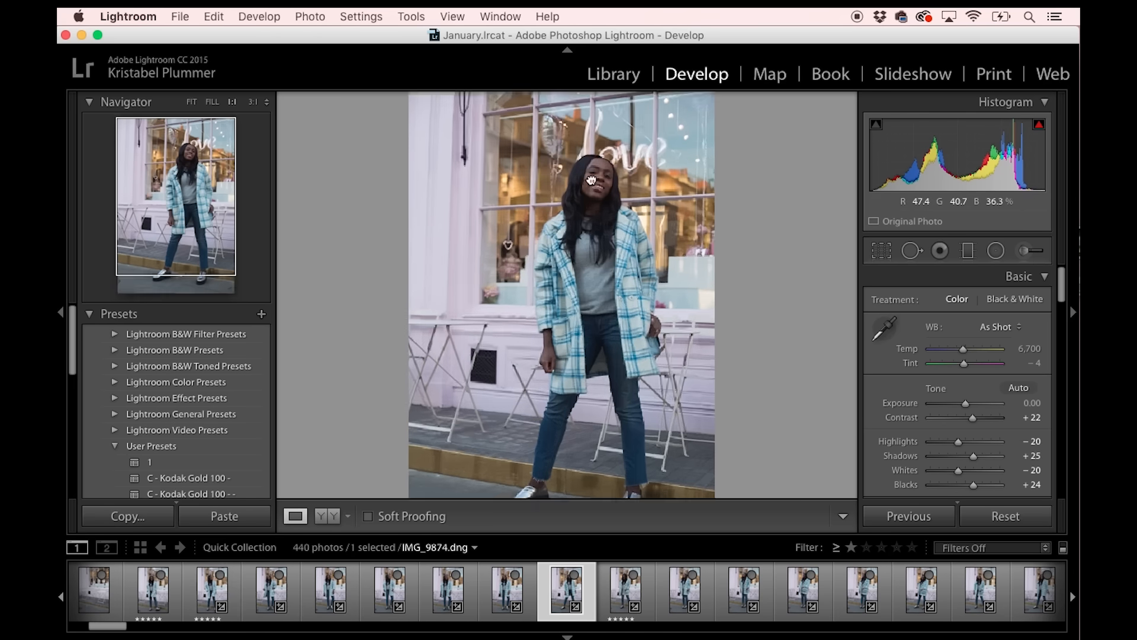
left_click(591, 180)
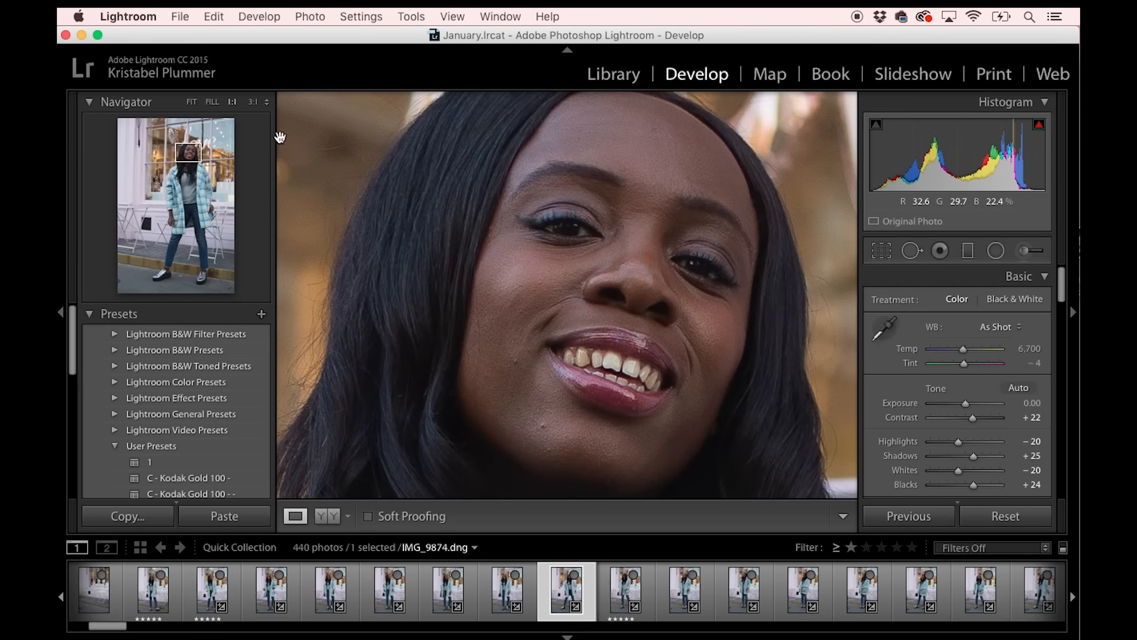
left_click(191, 102)
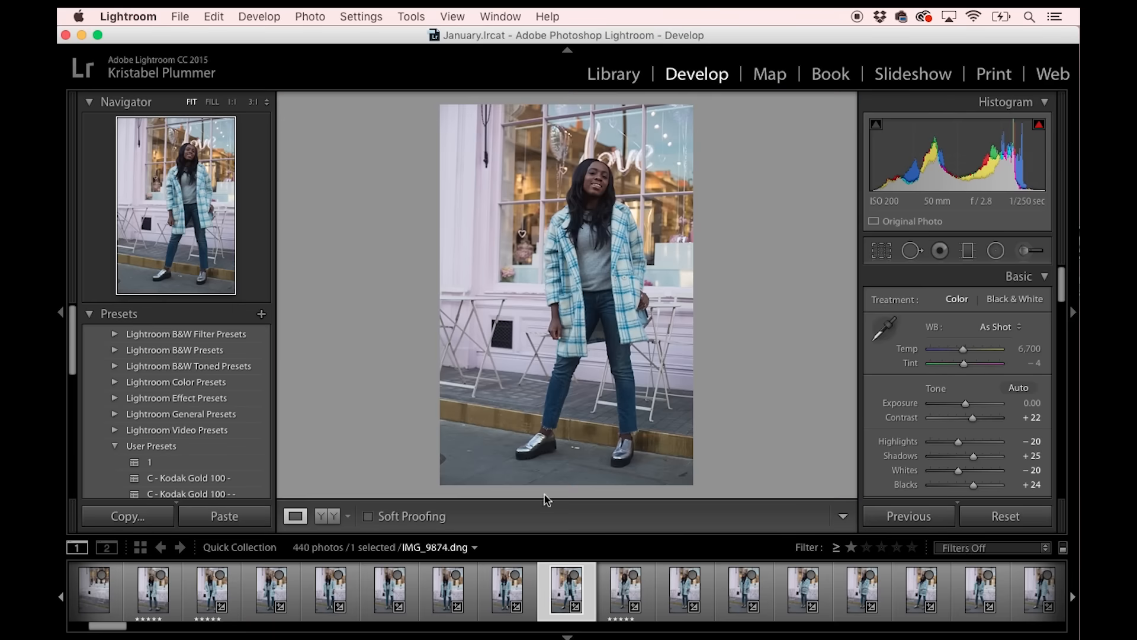
Compare the next coat photos, give IMG_9876.dng a 5-star rating and advance to the following photo.
key("Right")
key("Right")
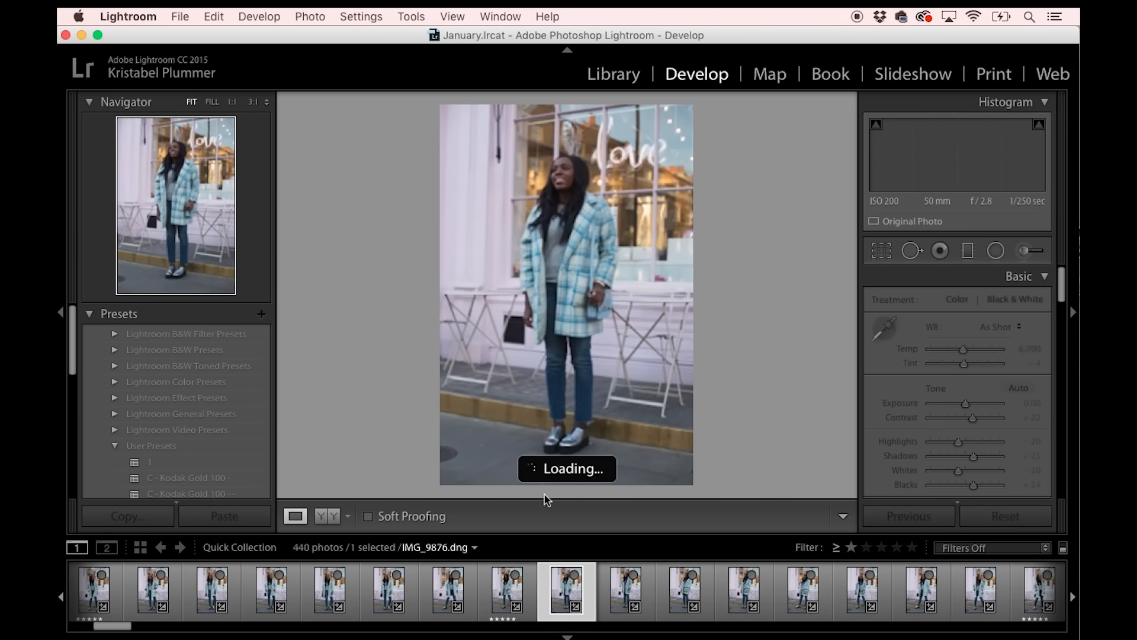
key("Right")
key("Left")
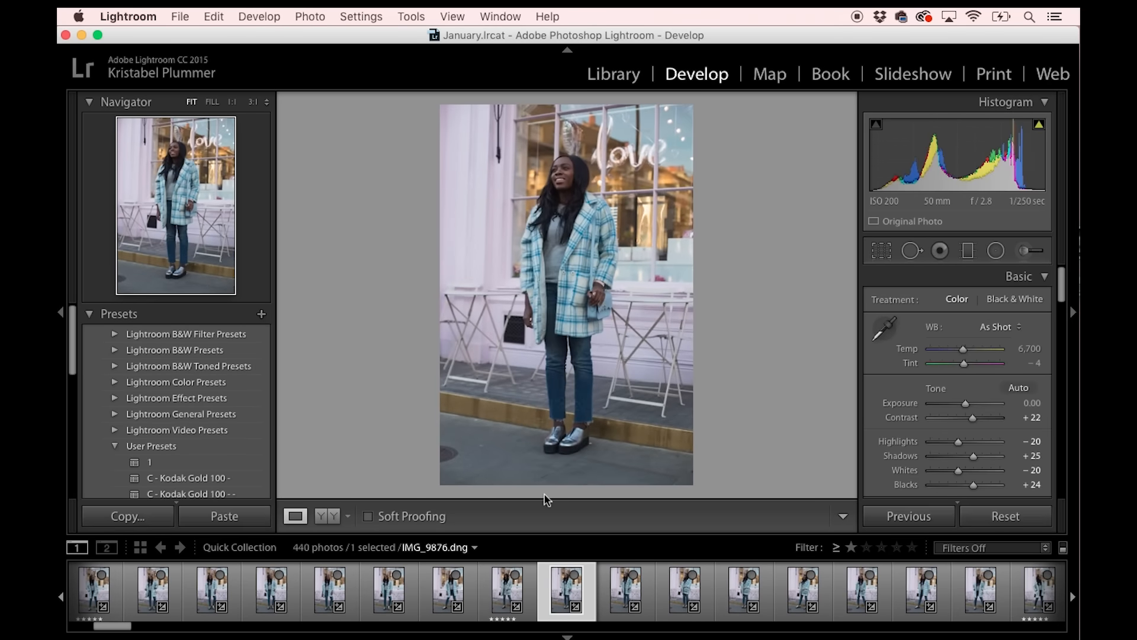
key("5")
key("Right")
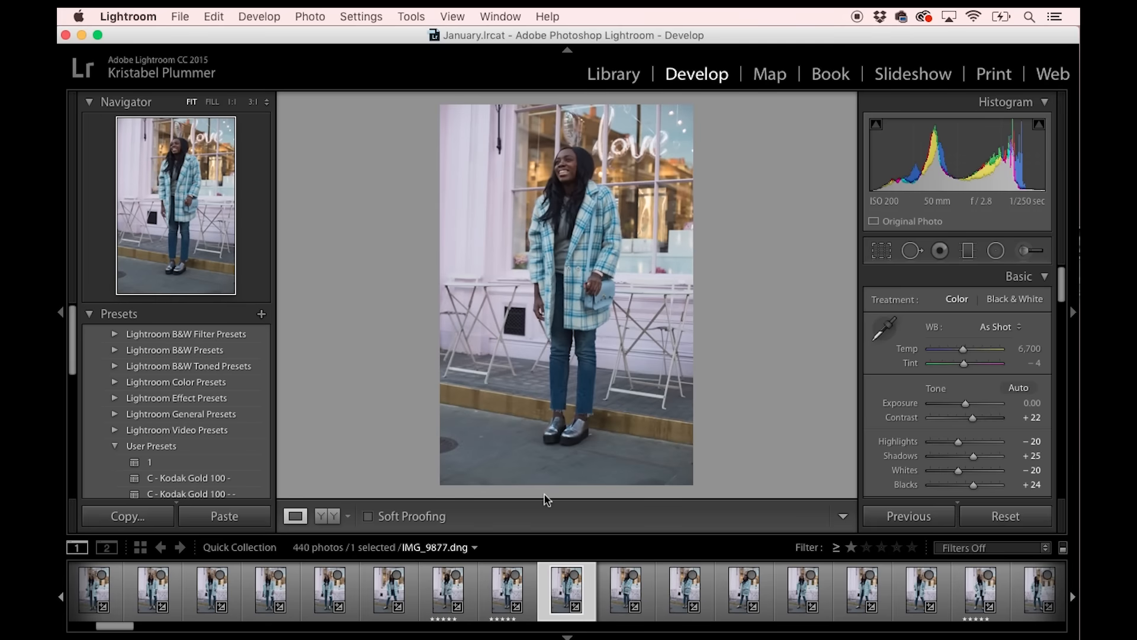
Give IMG_9877.dng a 5-star rating and advance to the following coat photos.
key("5")
key("Right")
key("Right")
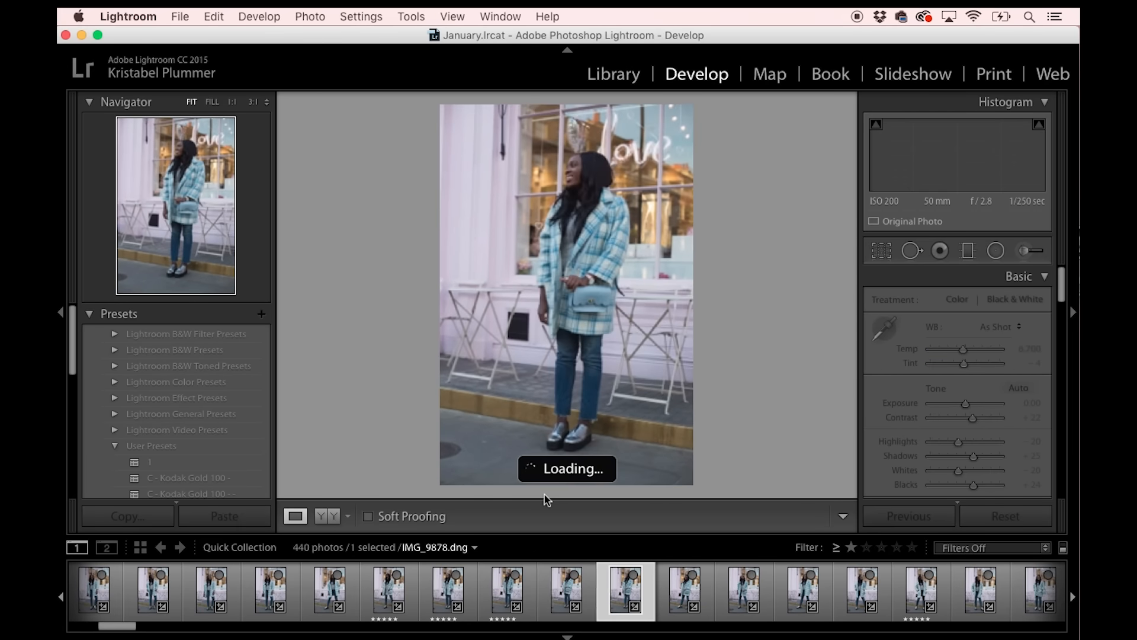
Review the remaining coat photos in the Quick Collection one by one, comparing poses and expressions.
key("Right")
key("Right")
key("Right")
key("Right")
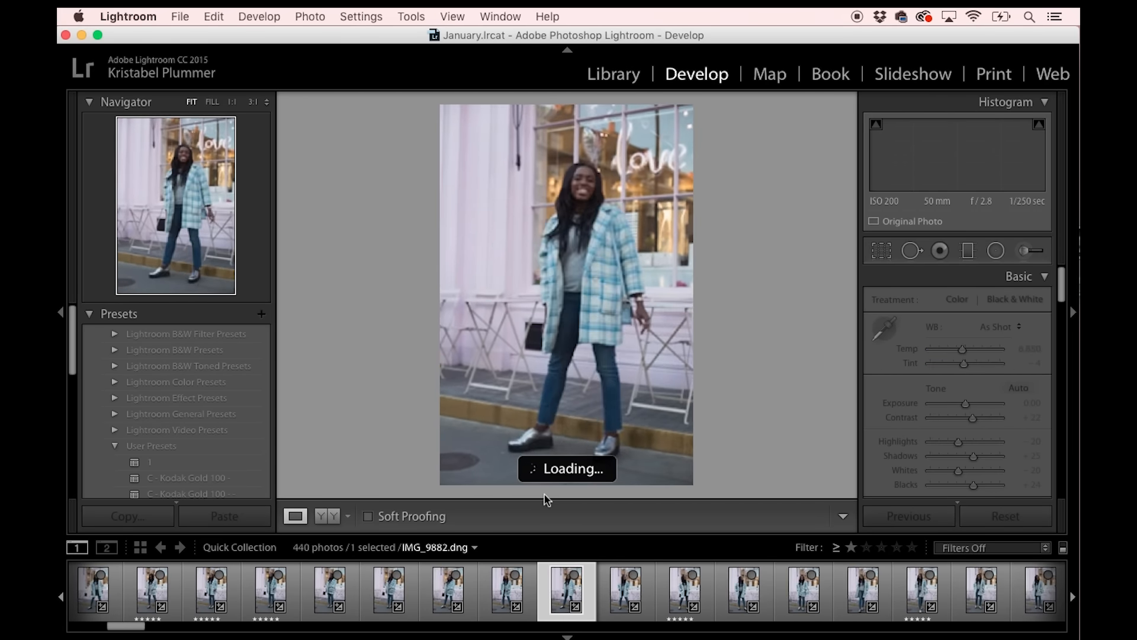
key("Right")
key("Right")
key("Right")
key("Right")
key("Right")
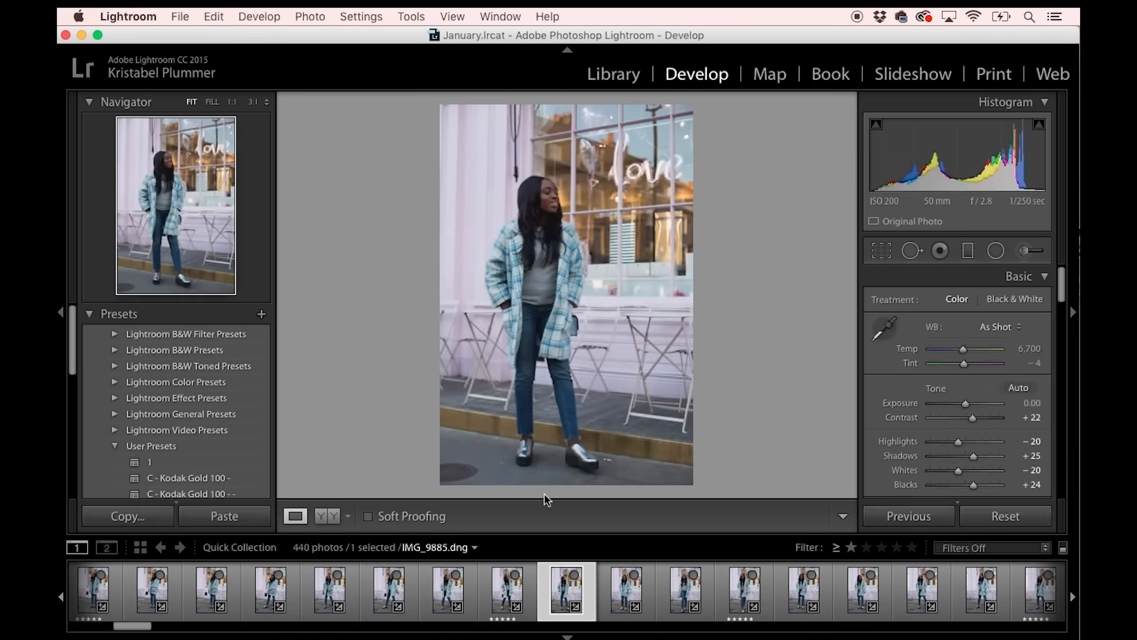
key("Right")
key("Right")
key("Right")
key("Right")
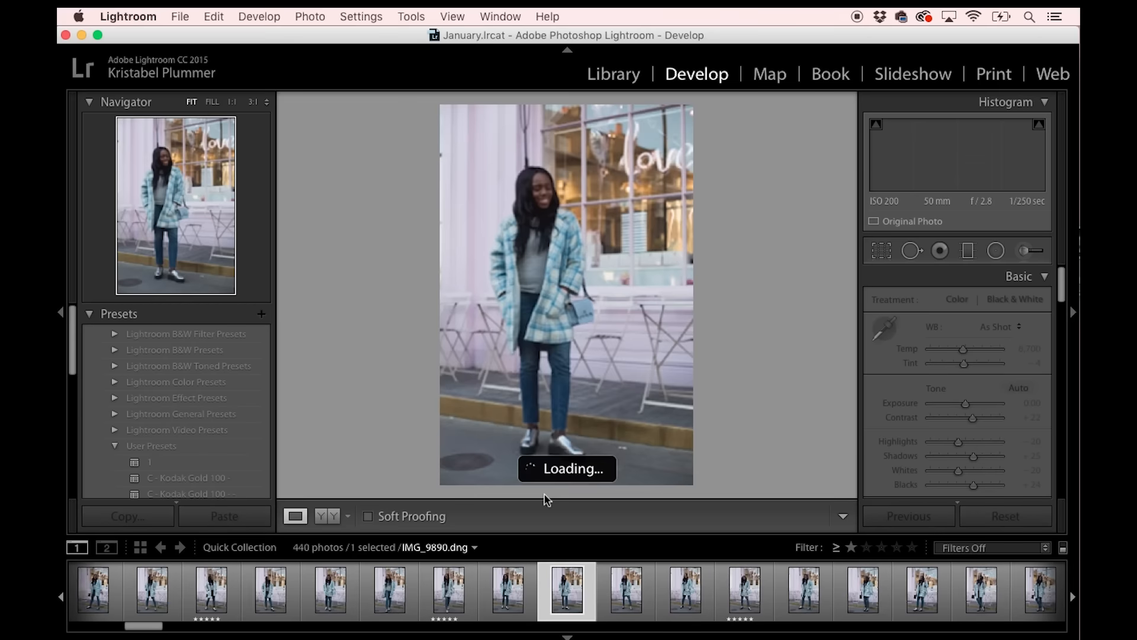
key("Right")
key("Right")
key("Right")
key("Right")
key("Right")
key("Right")
key("Right")
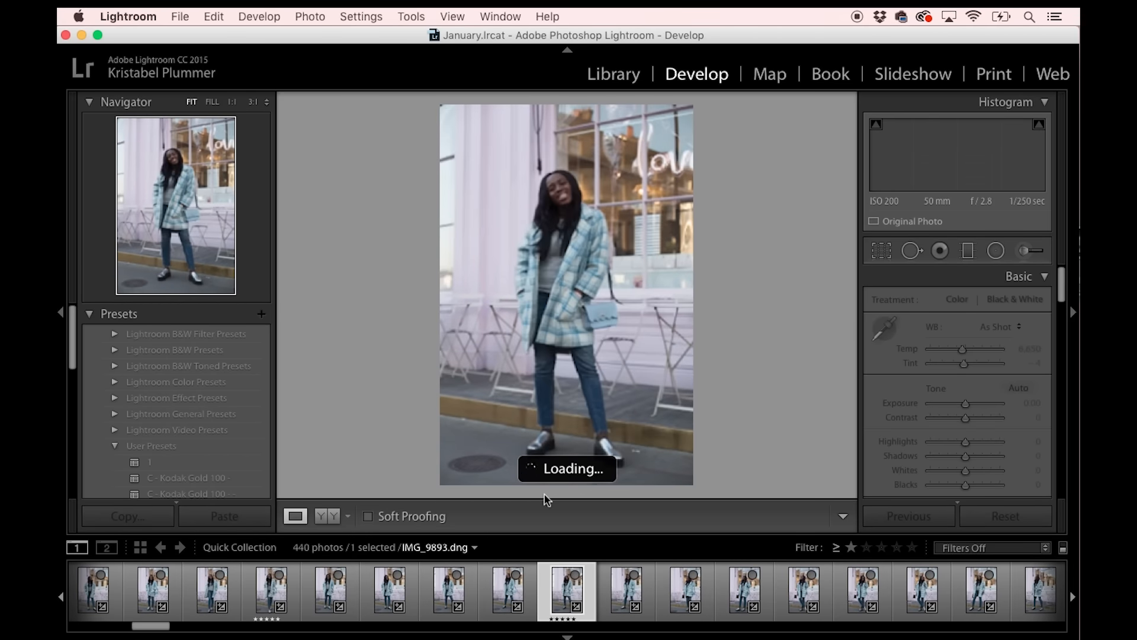
key("Right")
key("Right")
key("Right")
key("Right")
key("Right")
key("Right")
key("Right")
key("Right")
key("Right")
key("Right")
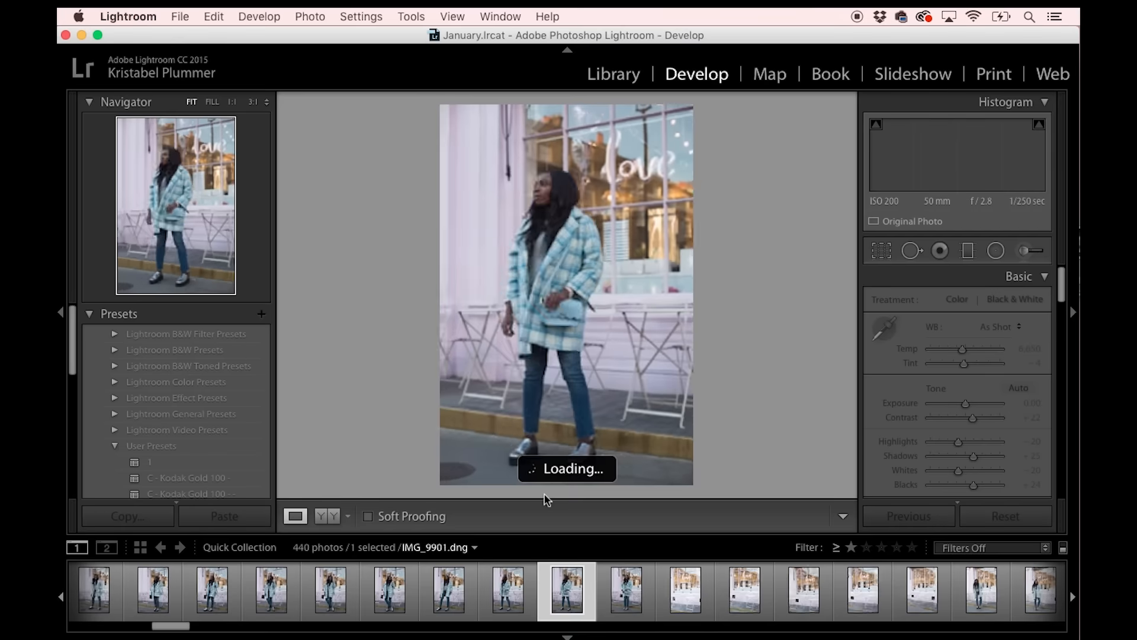
Go back to the start of the Quick Collection and filter it to show only Rated photos.
left_click_drag(188, 626, 83, 625)
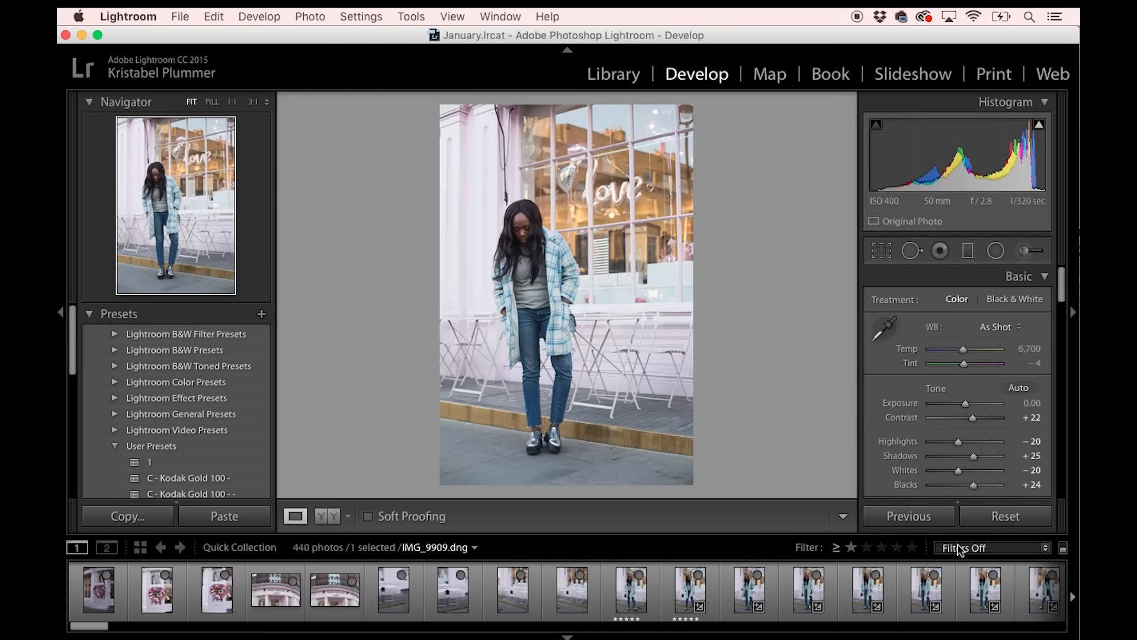
left_click(960, 549)
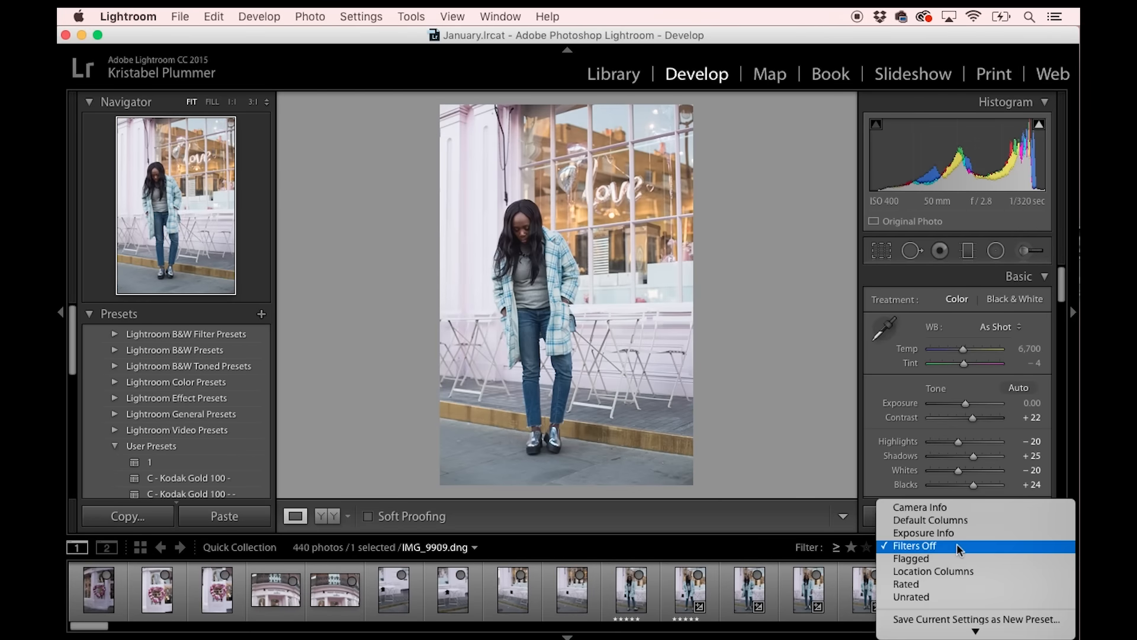
left_click(901, 585)
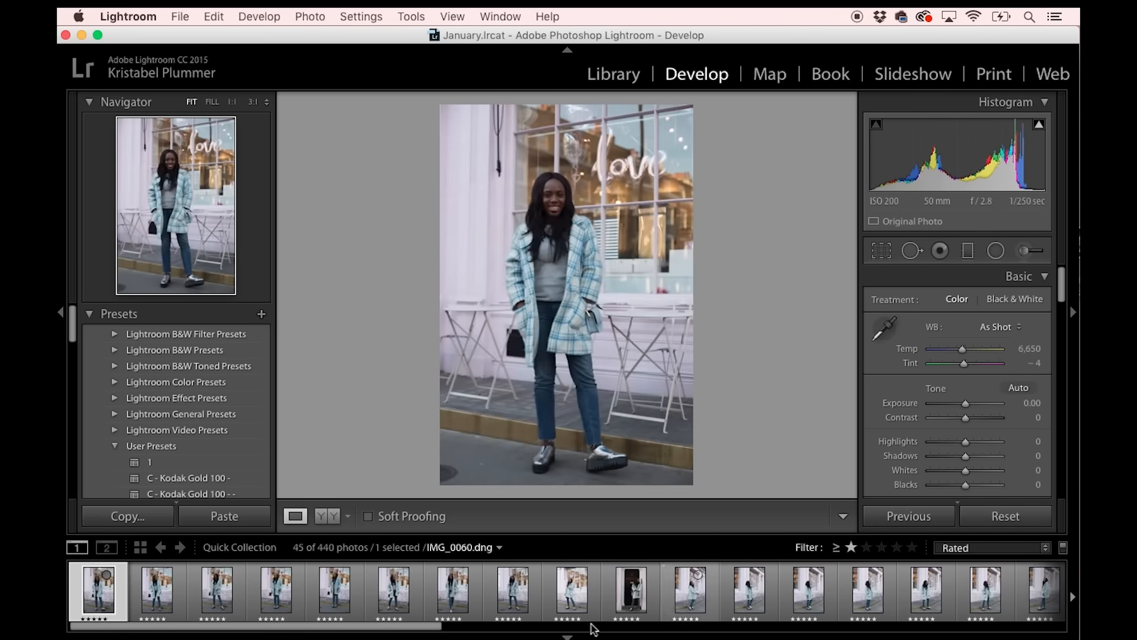
left_click_drag(593, 627, 261, 531)
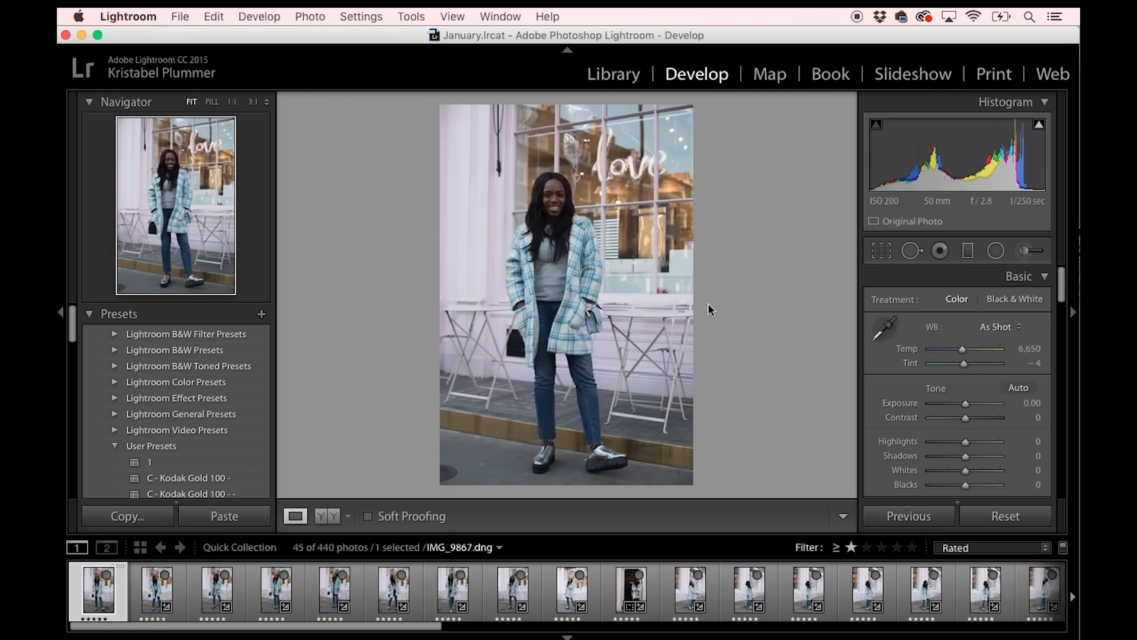
Set IMG_9867.dng to Contrast +21, Highlights −38, Shadows +44, Whites −37, Blacks +44 and Vibrance +19.
mouse_move(1063, 286)
left_mouse_down()
mouse_move(1060, 320)
mouse_move(1051, 297)
left_mouse_up()
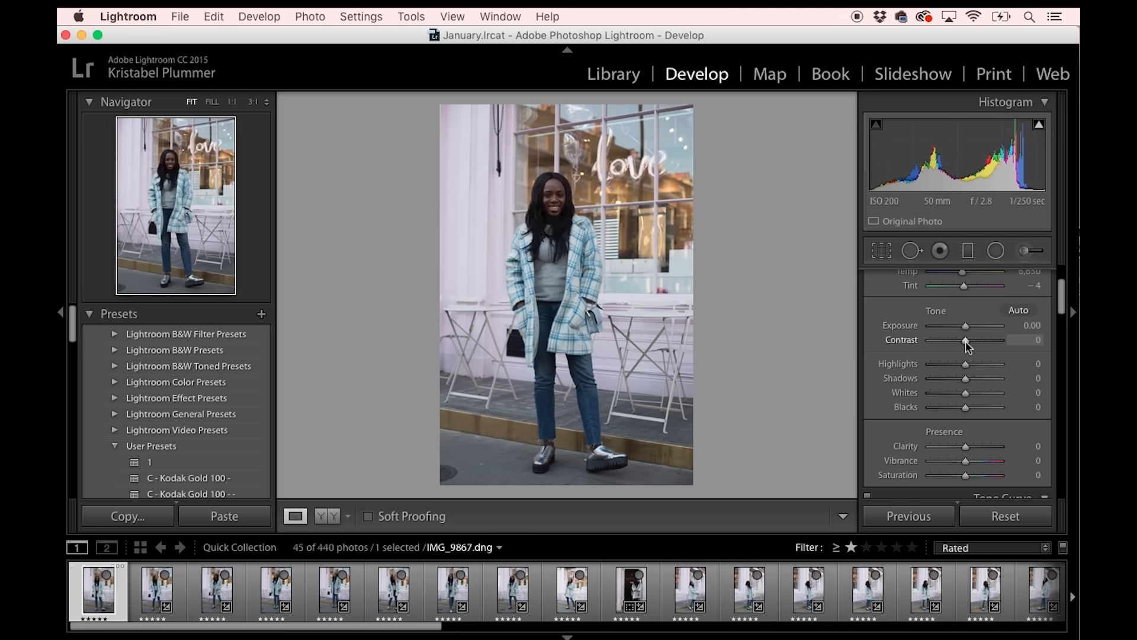
left_click_drag(965, 340, 987, 416)
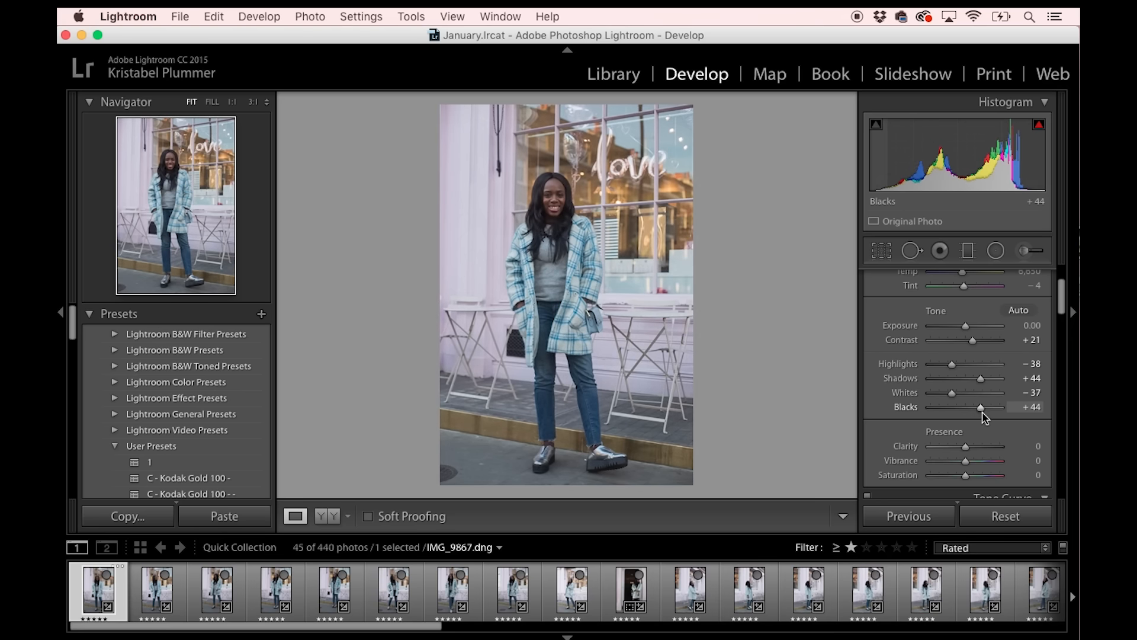
left_click_drag(968, 462, 972, 460)
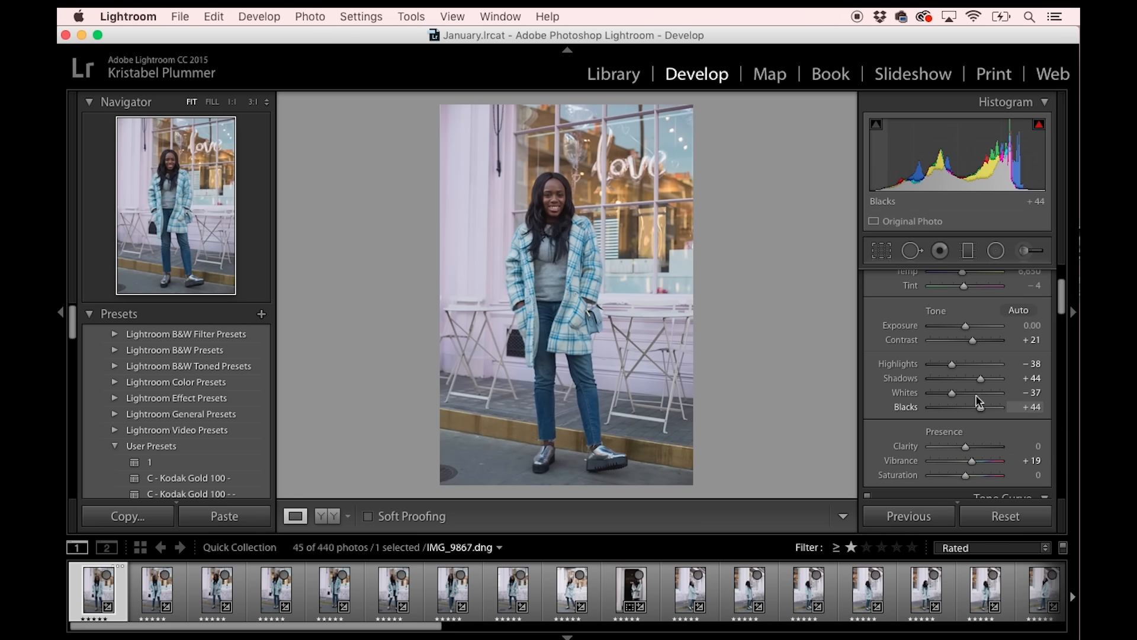
Set the photo's sharpening Amount to 52 and increase the sharpening Detail.
left_click_drag(1059, 302, 1031, 401)
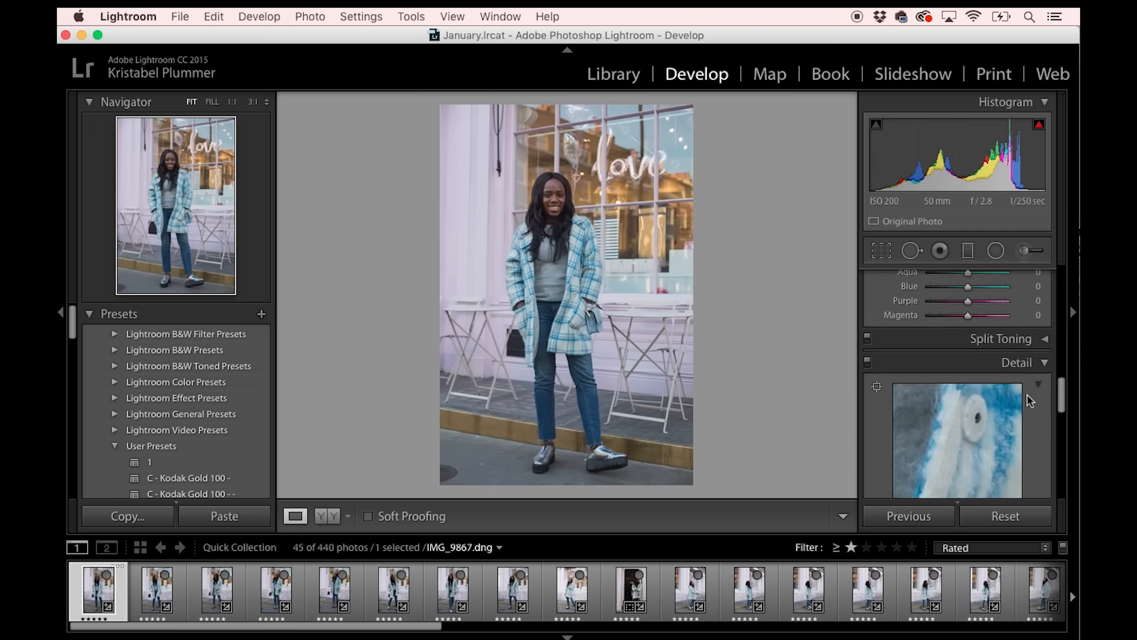
scroll(1031, 401, "down", 4)
left_click_drag(943, 440, 957, 440)
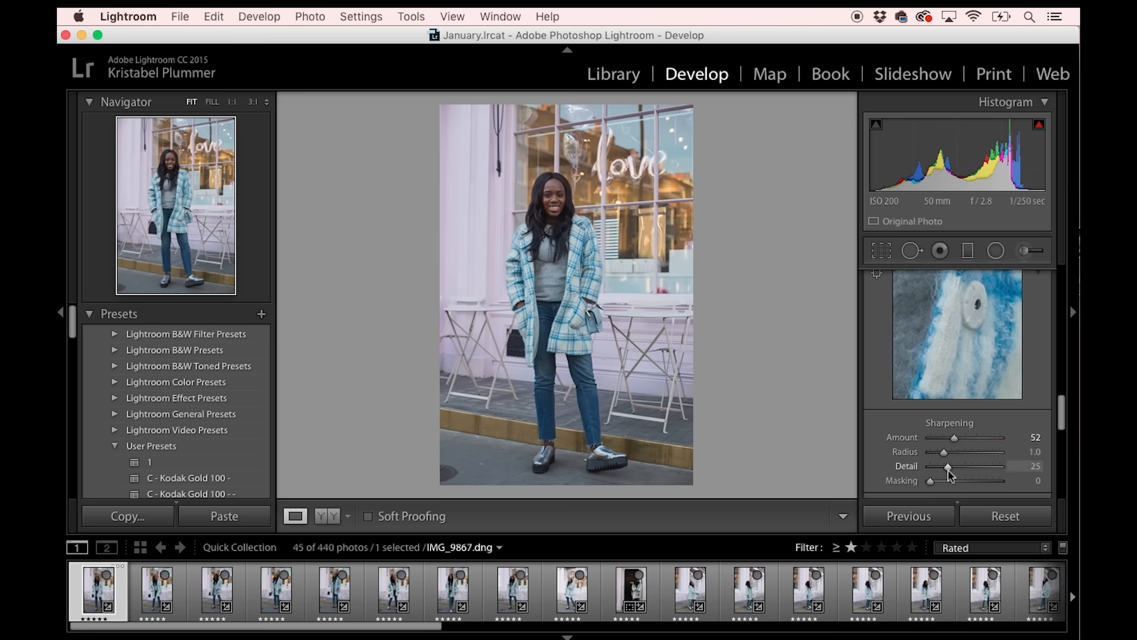
left_click_drag(948, 468, 962, 470)
Enable lens profile corrections for IMG_9867.dng and return to the Basic adjustments.
left_click_drag(1061, 413, 1060, 477)
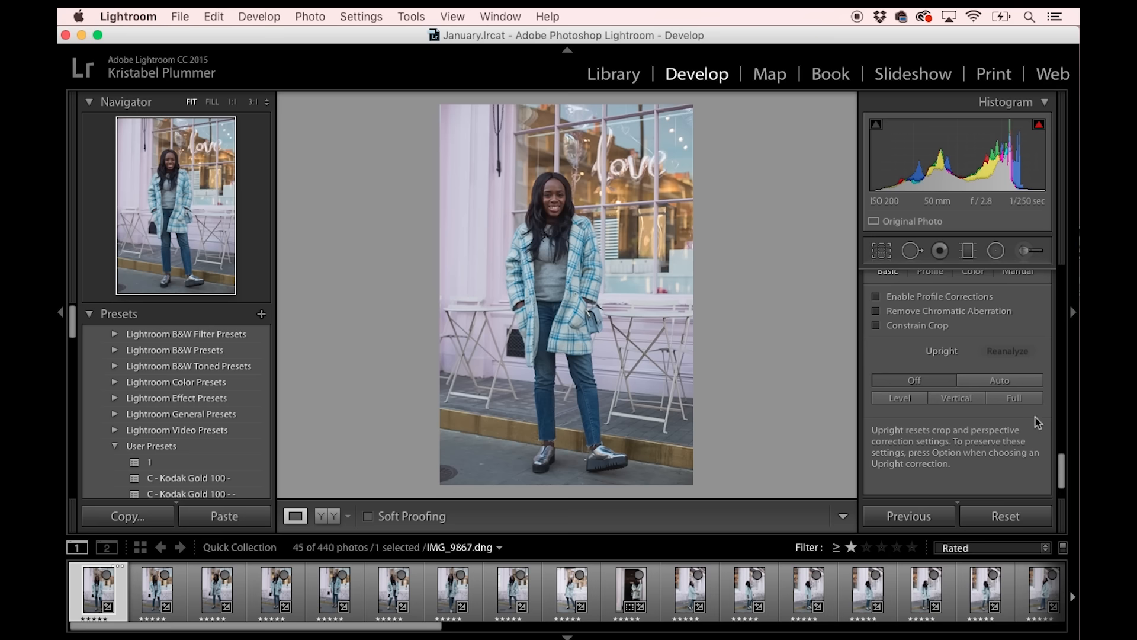
scroll(1054, 467, "up", 2)
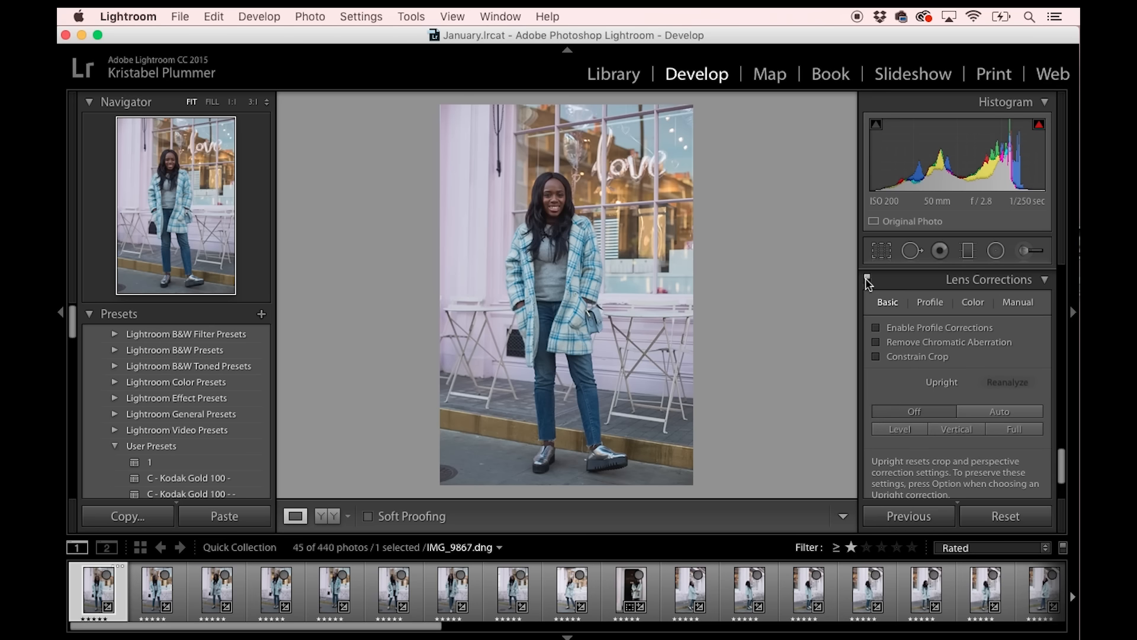
left_click(877, 329)
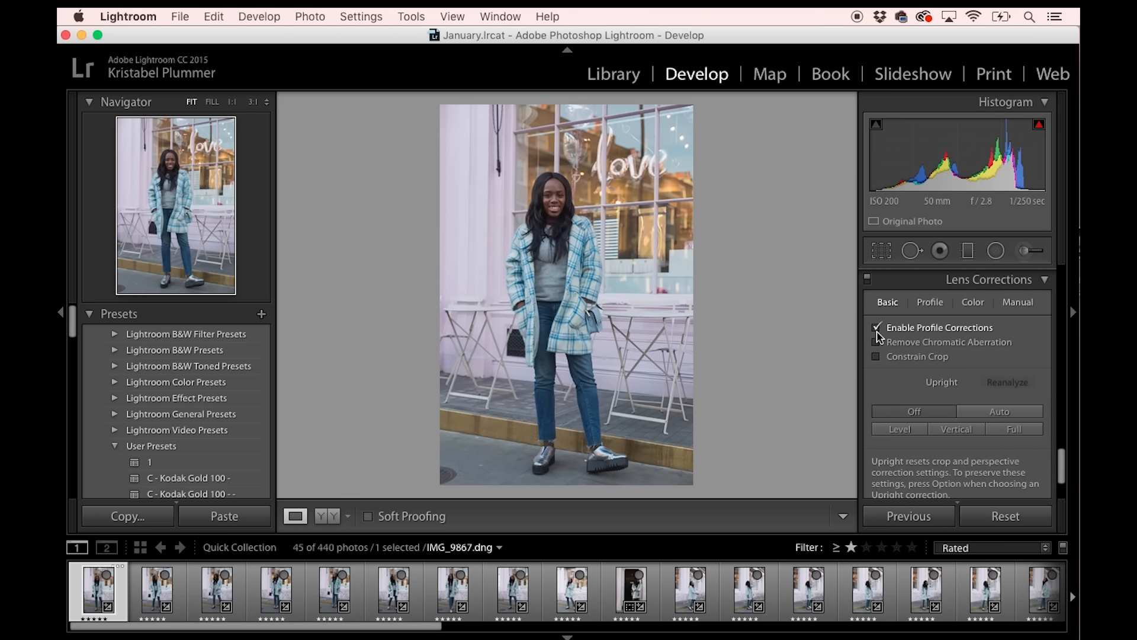
left_click(878, 331)
left_click_drag(1062, 466, 1057, 281)
Select all rated photos and synchronize the first photo's settings to them, also including Upright Transforms, Transform and Local Adjustments.
left_click_drag(400, 625, 1051, 625)
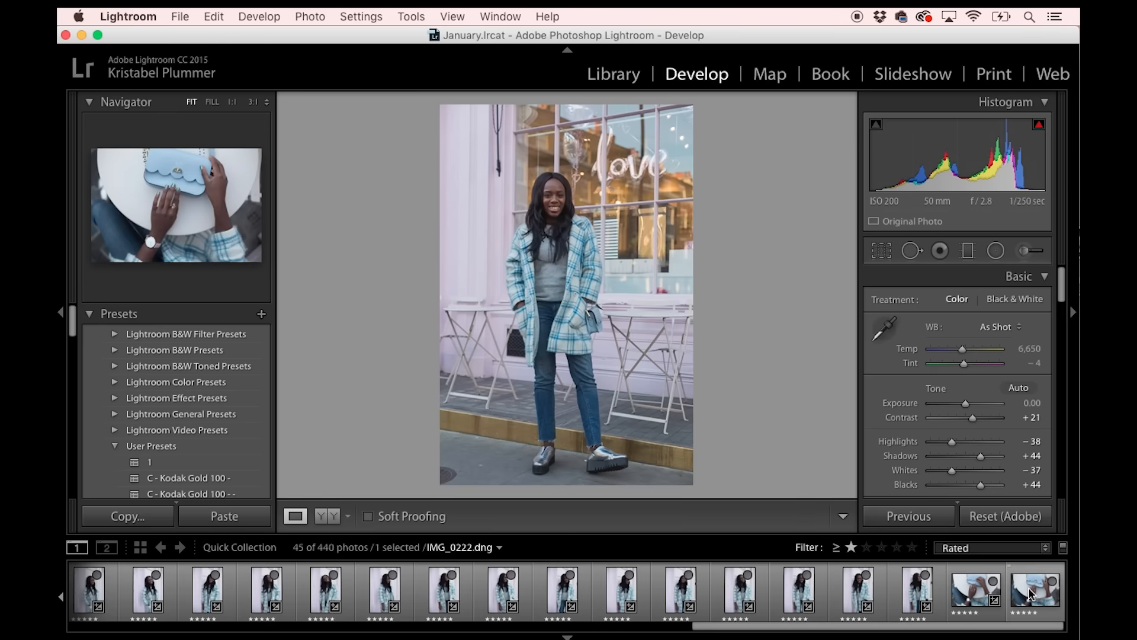
left_click(1061, 599, "shift")
left_click(914, 515)
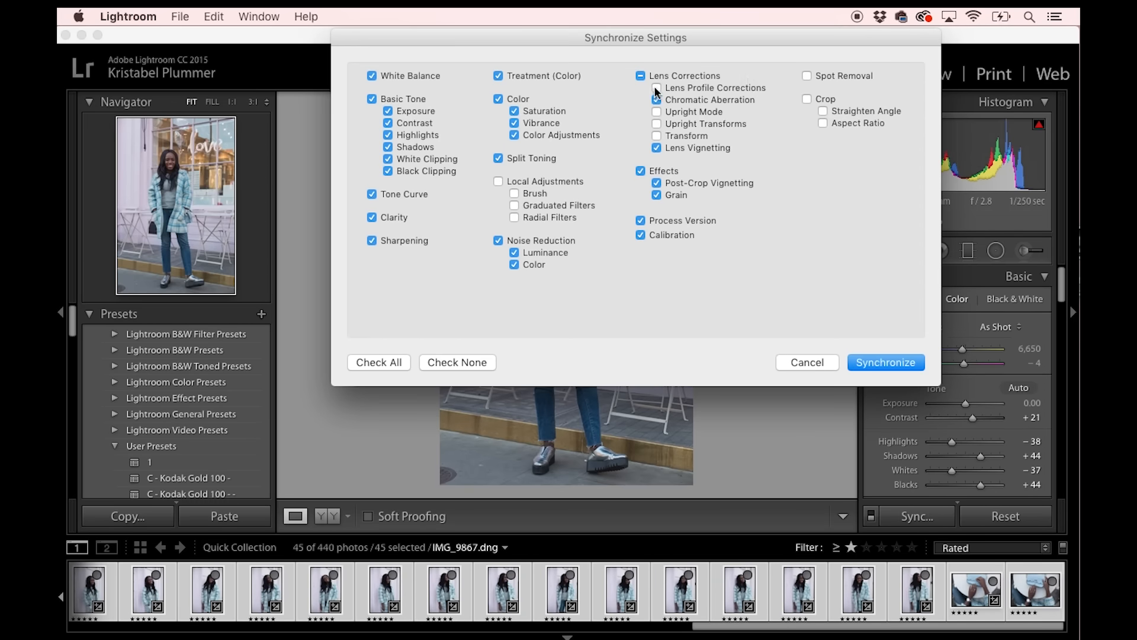
left_click(656, 123)
left_click(656, 136)
left_click(498, 181)
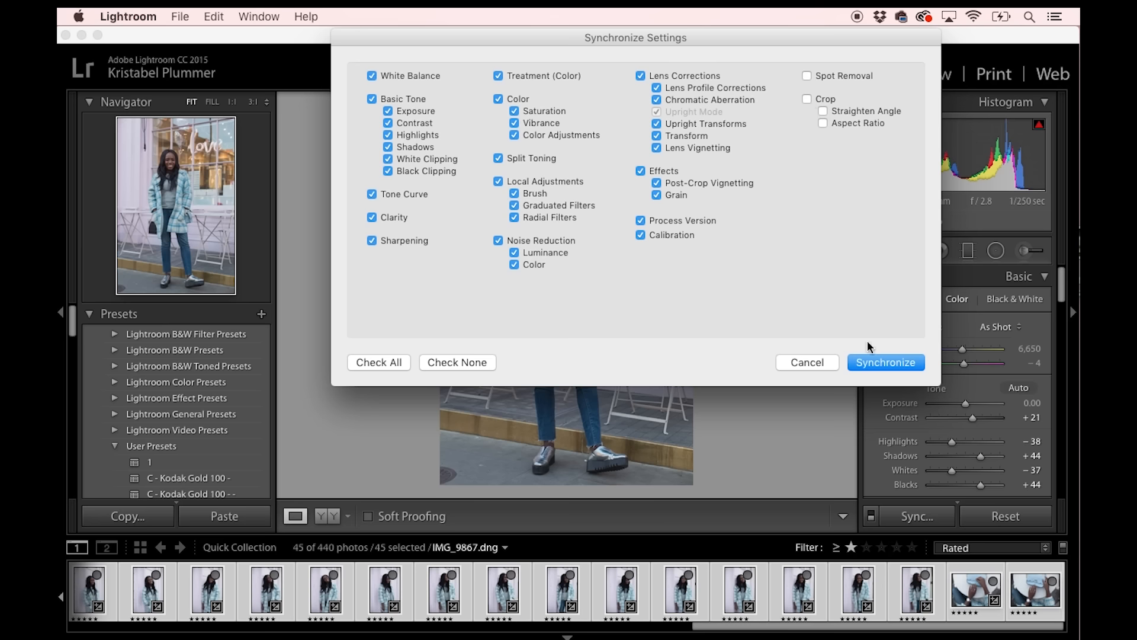
left_click(872, 363)
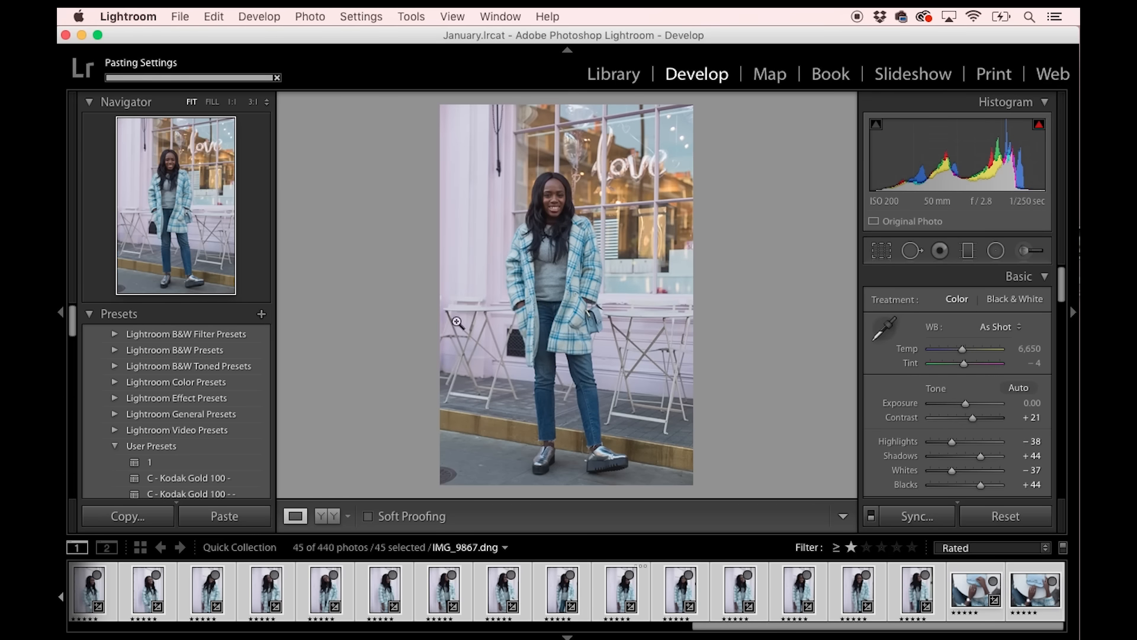
Clear the selection of all photos by inverting it, and select only the first rated photo, IMG_9867.dng.
left_click(212, 17)
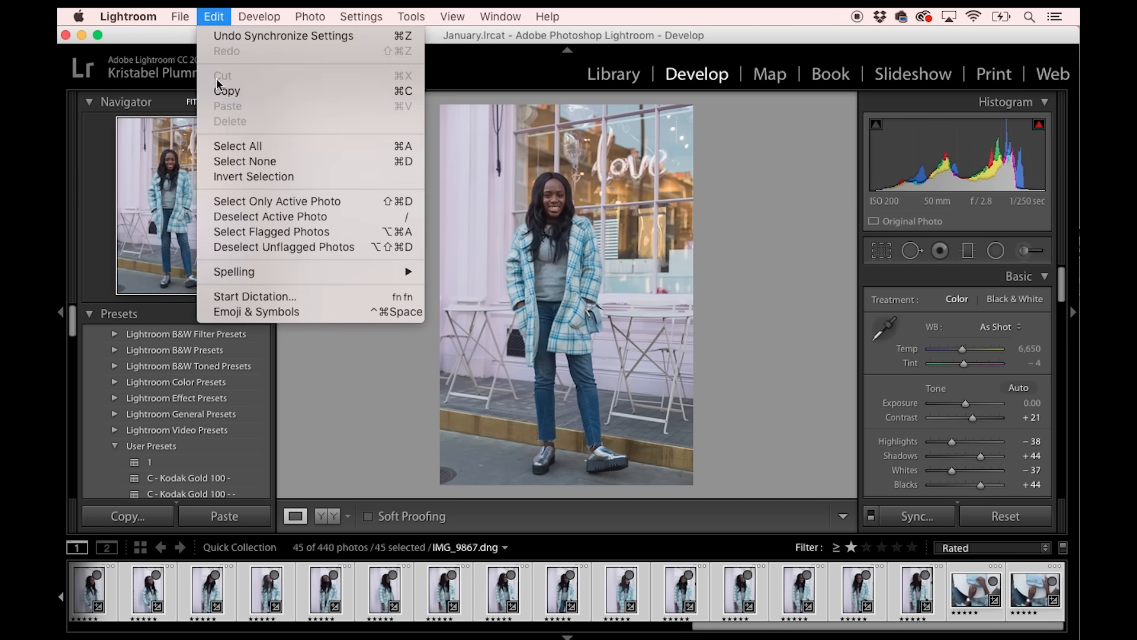
left_click(218, 176)
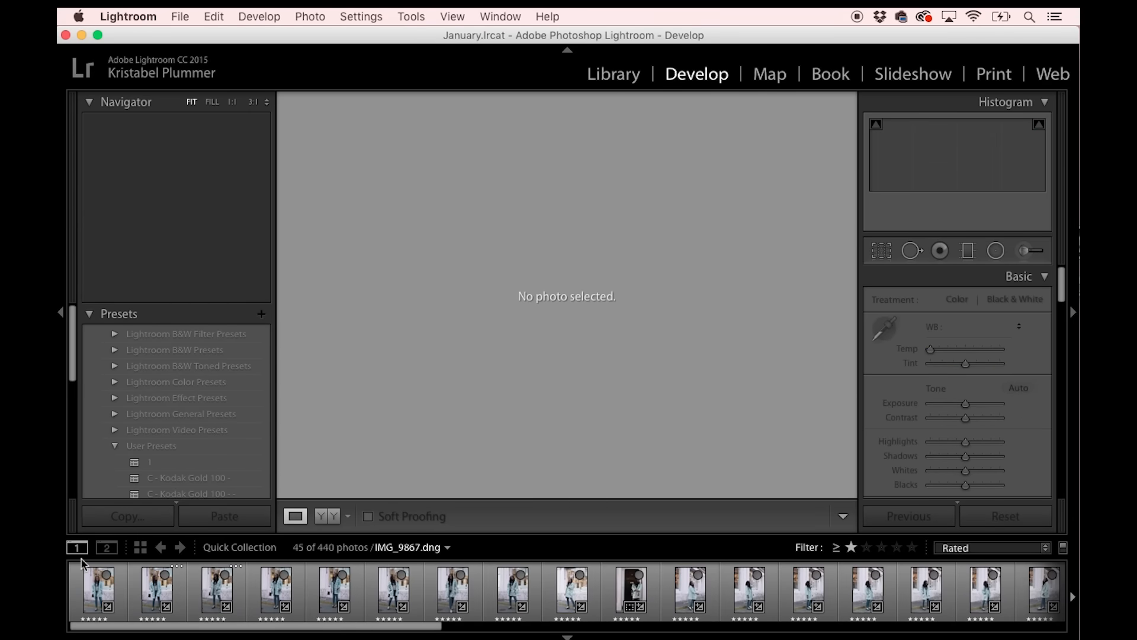
left_click(89, 585)
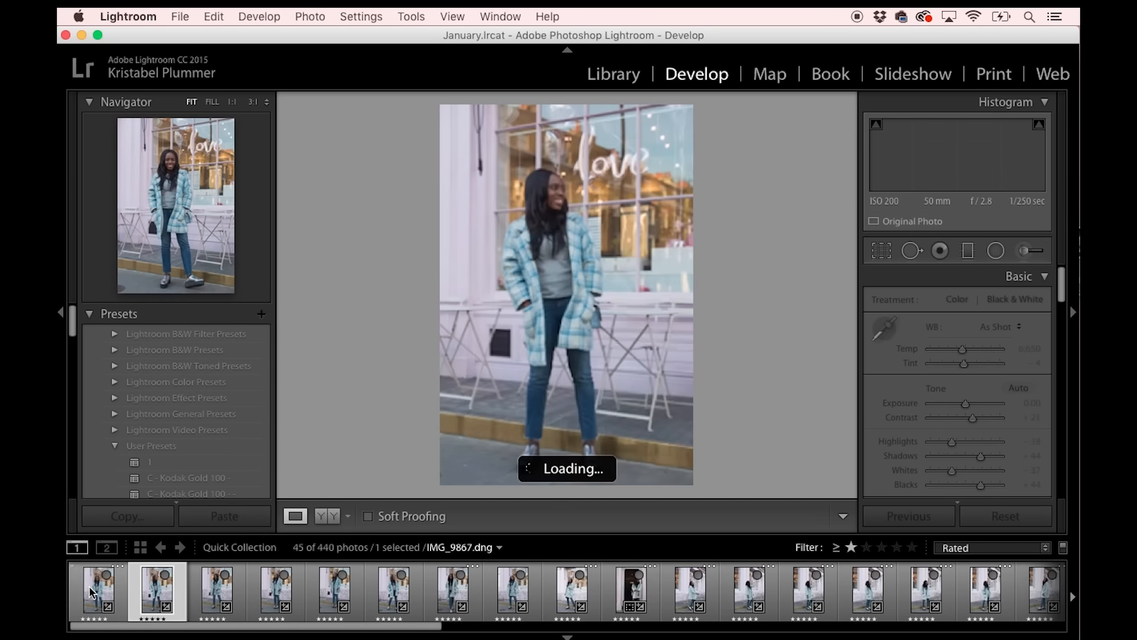
left_click(89, 585)
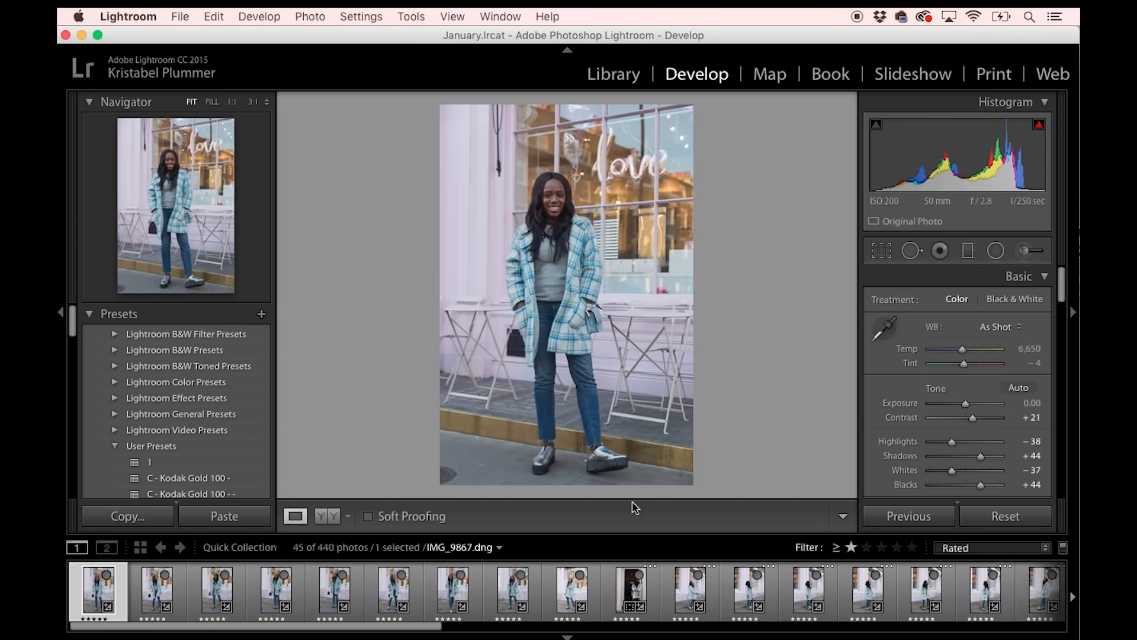
Soften the tone of IMG_9867.dng to Highlights −24, Shadows +28, Whites −27 and Blacks +29, and reset Exposure to 0.00.
left_click_drag(964, 405, 968, 405)
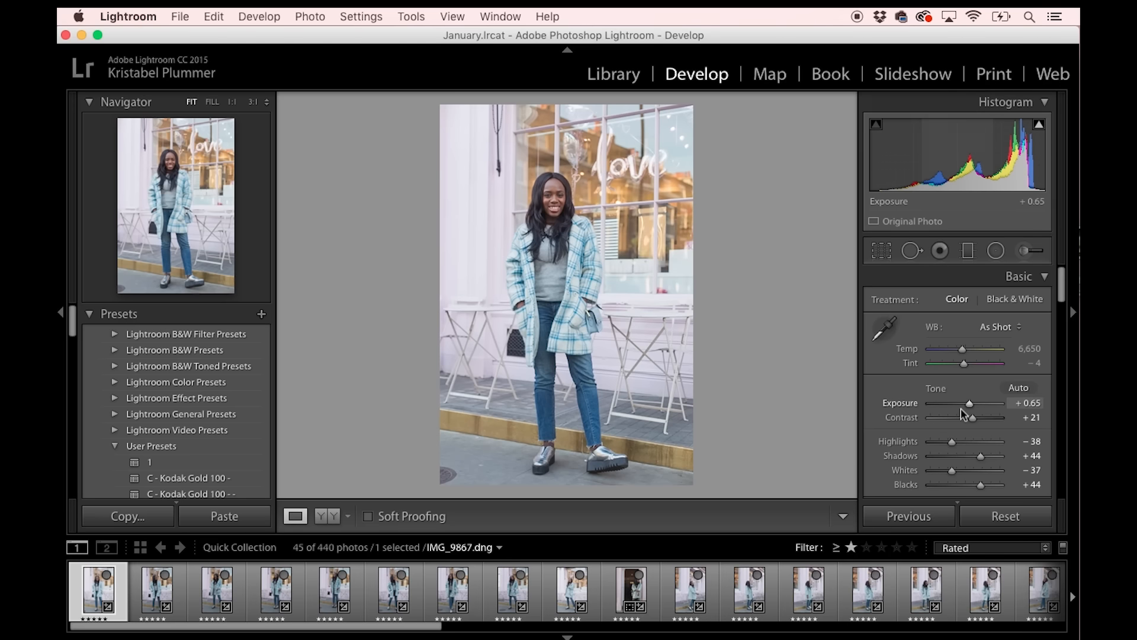
scroll(962, 412, "down", 2)
left_click_drag(980, 438, 957, 416)
double_click(970, 378)
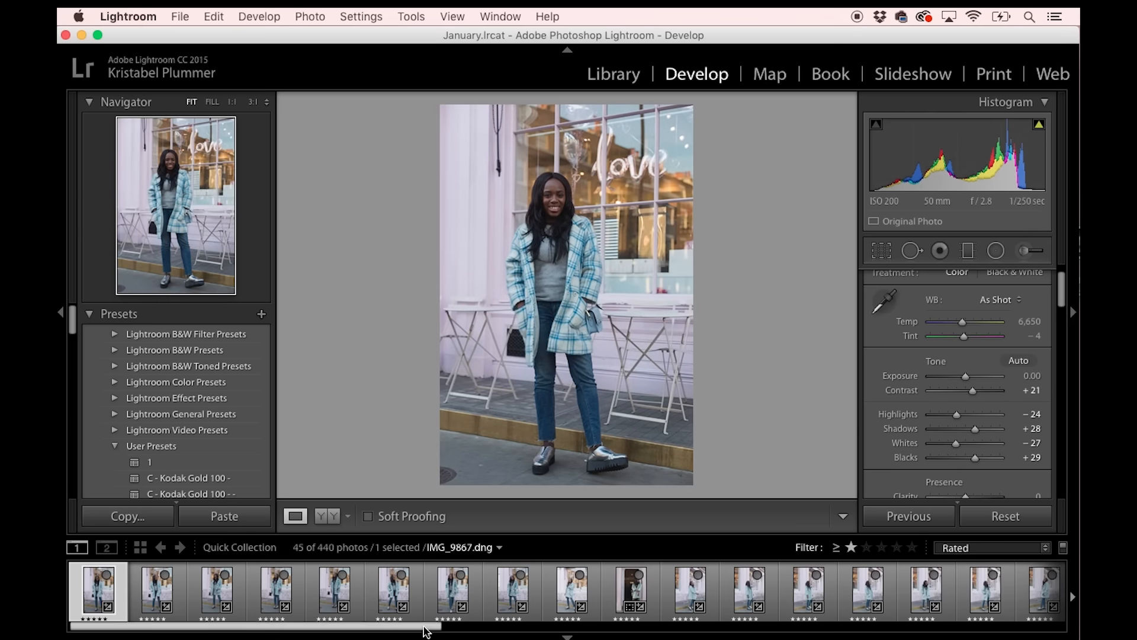
Select the whole rated series through its last photo and synchronize the softened tone settings to it.
left_click_drag(424, 626, 1047, 627)
left_click(1036, 592, "shift")
left_click(916, 516)
left_click(880, 359)
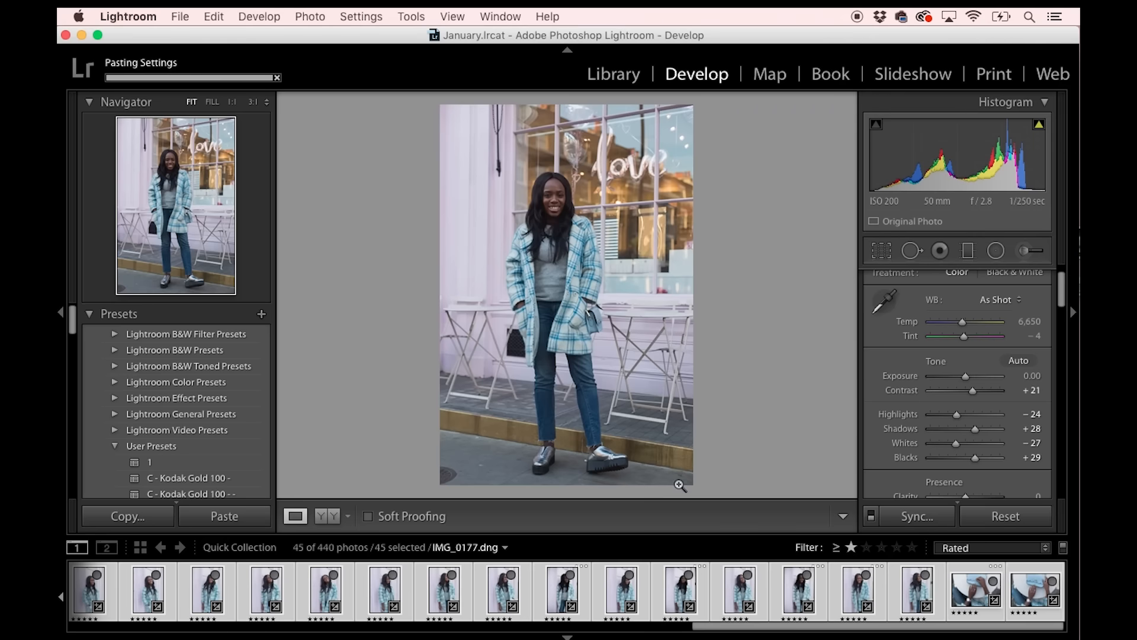
Invert the selection to clear it, and set the Exposure of IMG_9867.dng to +0.90 and its Temp to 6,850.
left_click(213, 16)
left_click(249, 176)
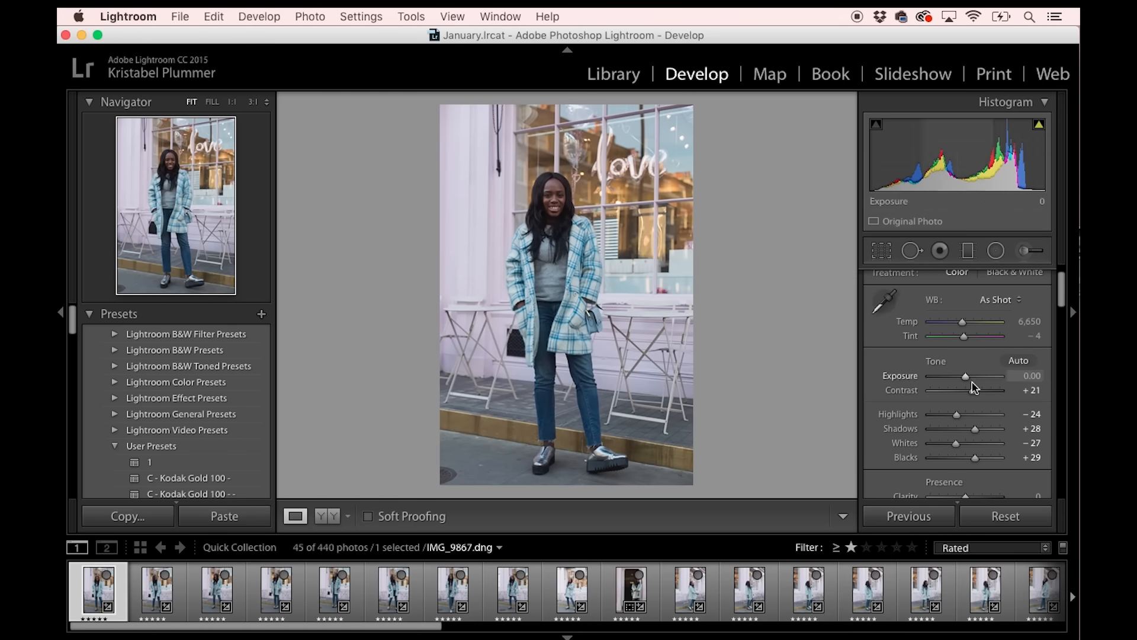
left_click_drag(966, 376, 971, 377)
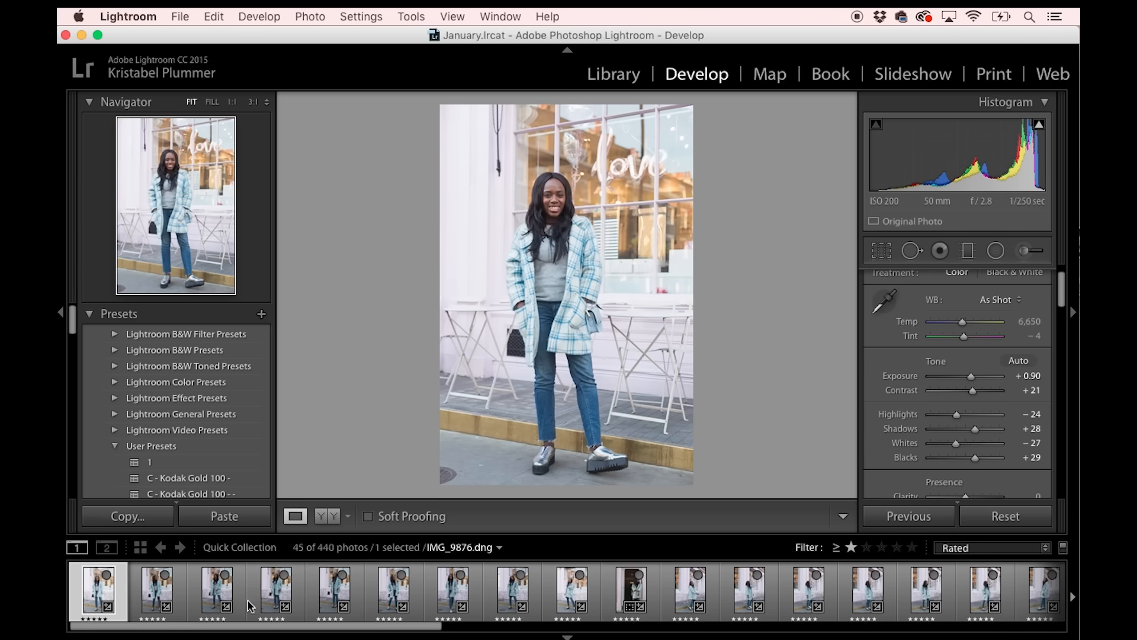
key("shift+Up")
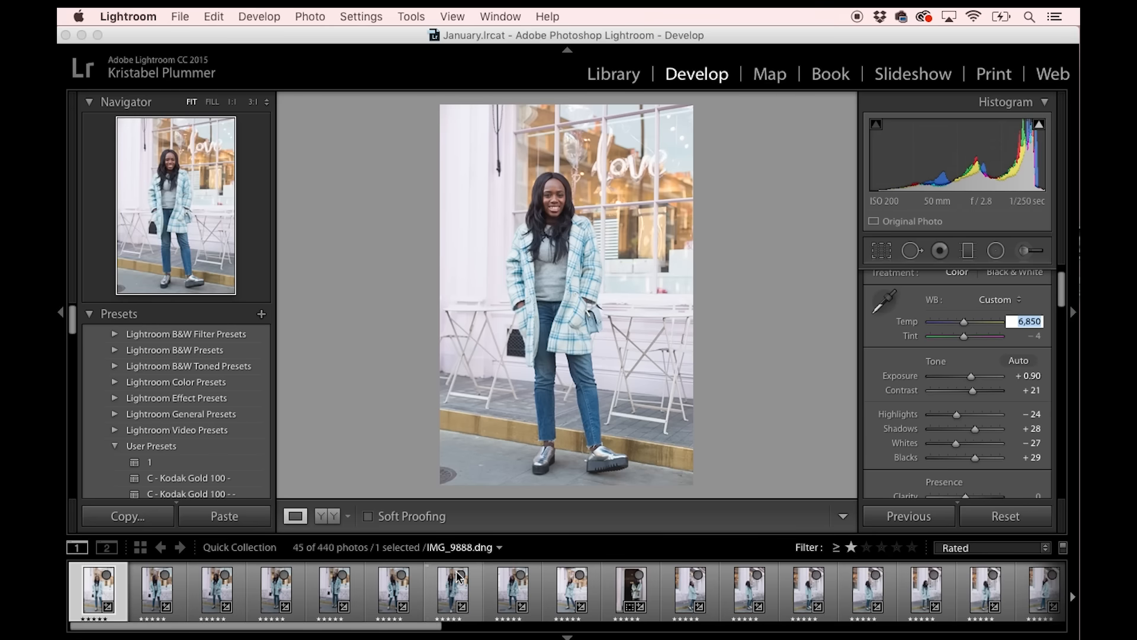
Synchronize the brighter, warmer settings across the first eight rated photos, and select the ninth photo.
left_click(508, 609, "shift")
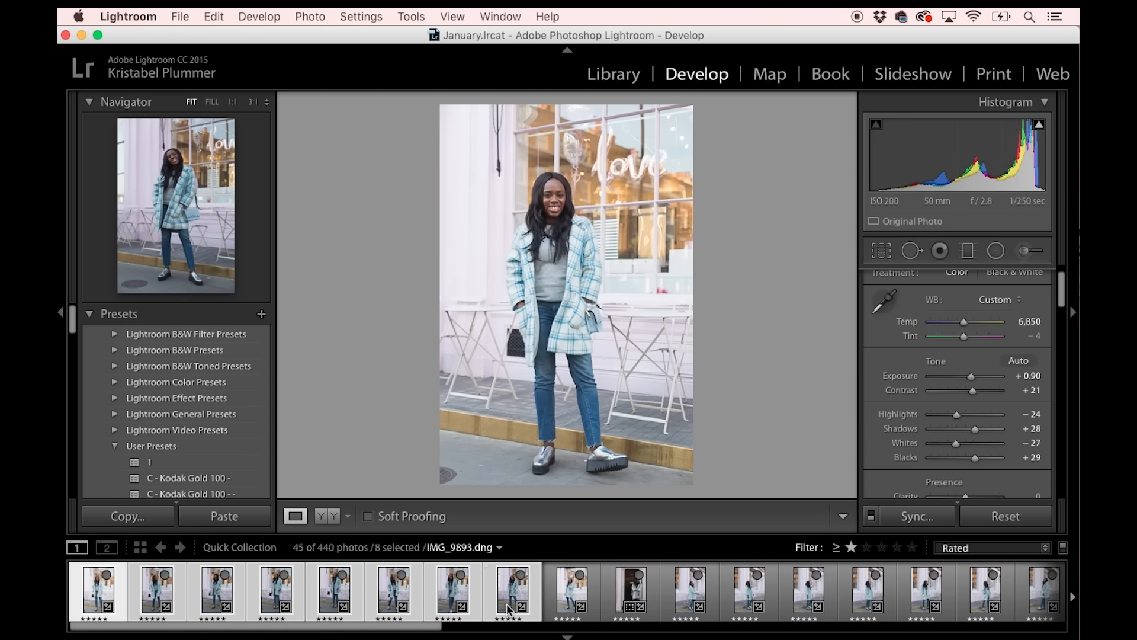
left_click(915, 516)
left_click(882, 363)
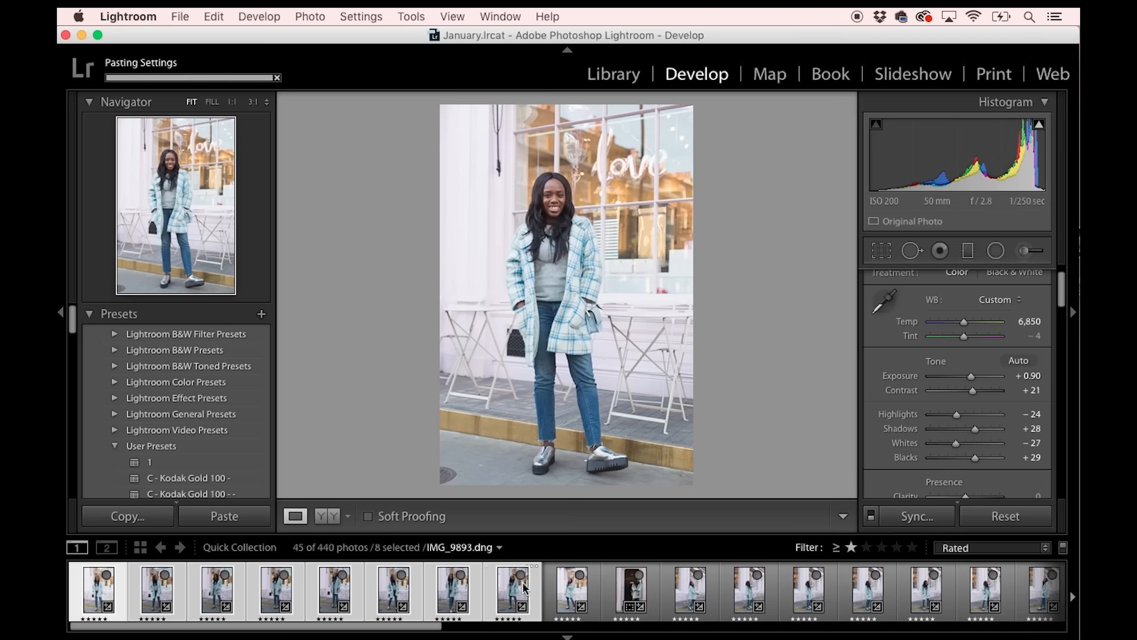
left_click(568, 600)
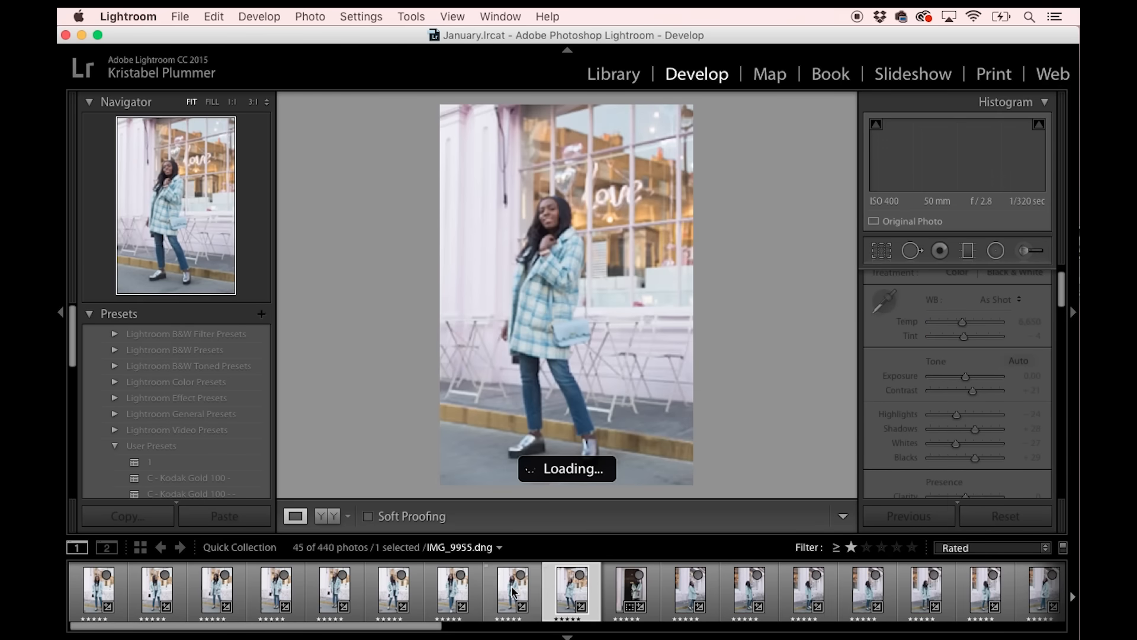
Compare IMG_9955.dng with the preceding rated photos, and set its Exposure to +0.21.
left_click(513, 592)
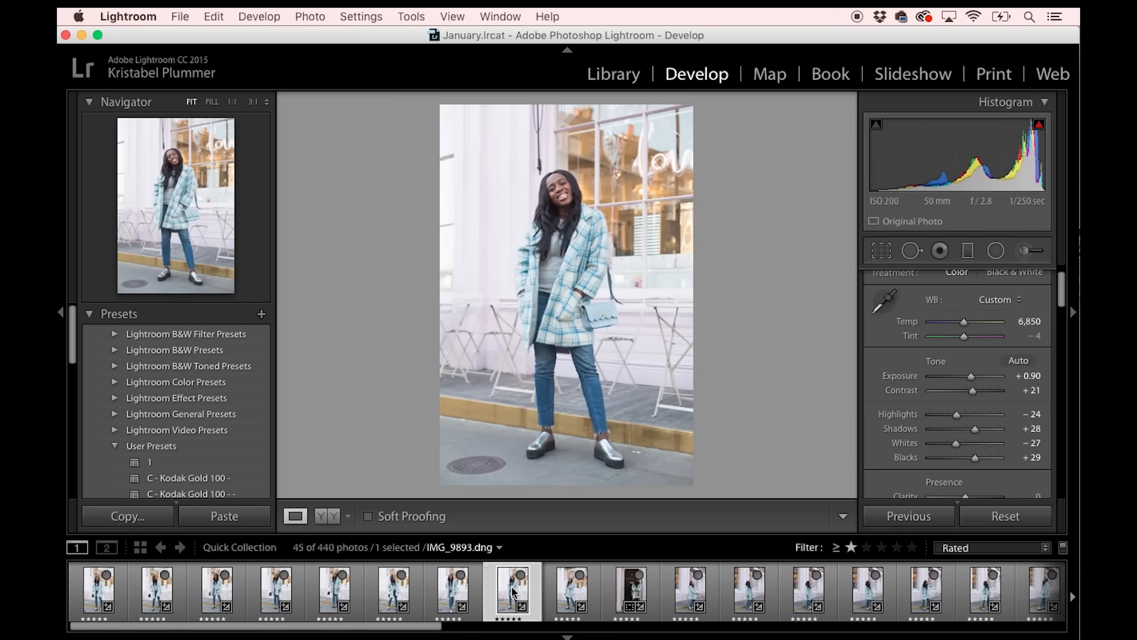
key("Left")
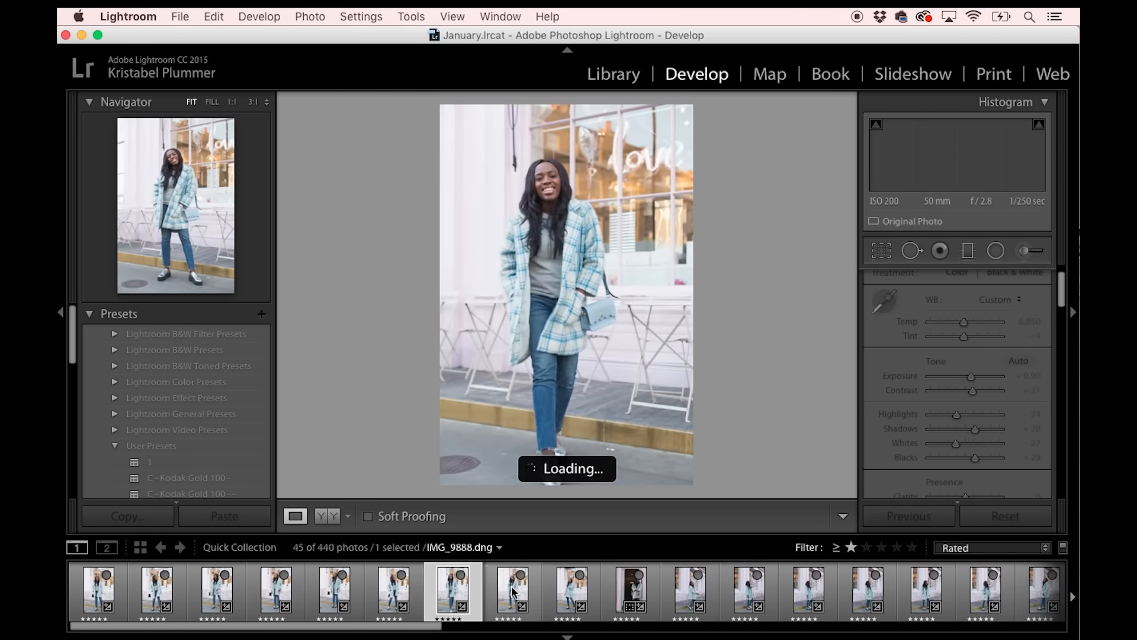
key("Left")
key("Right")
key("Right")
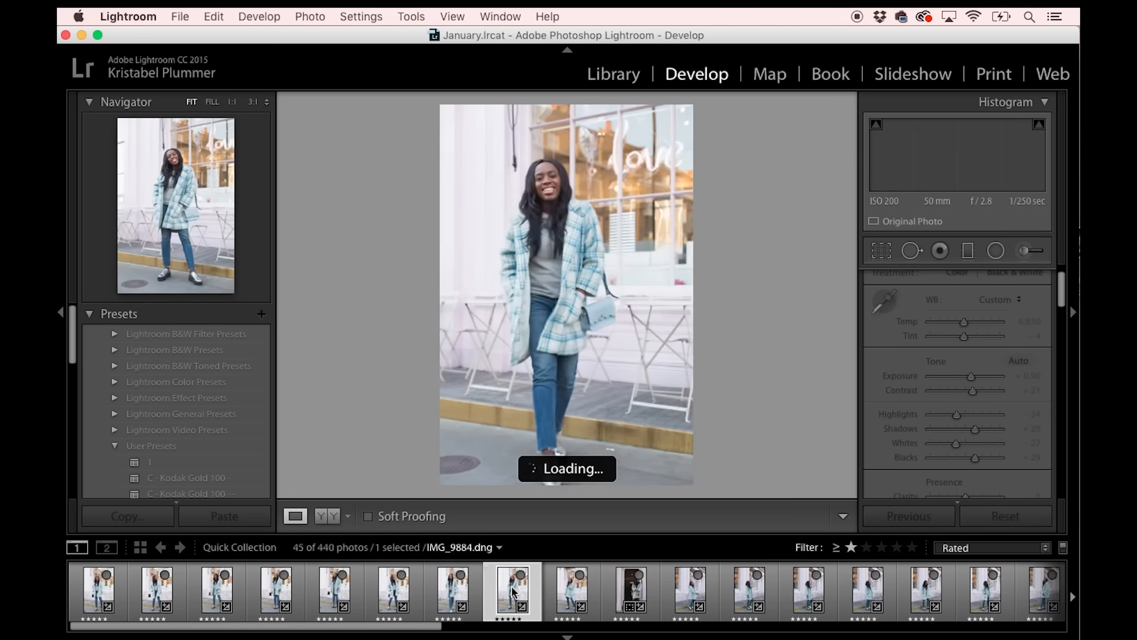
key("Right")
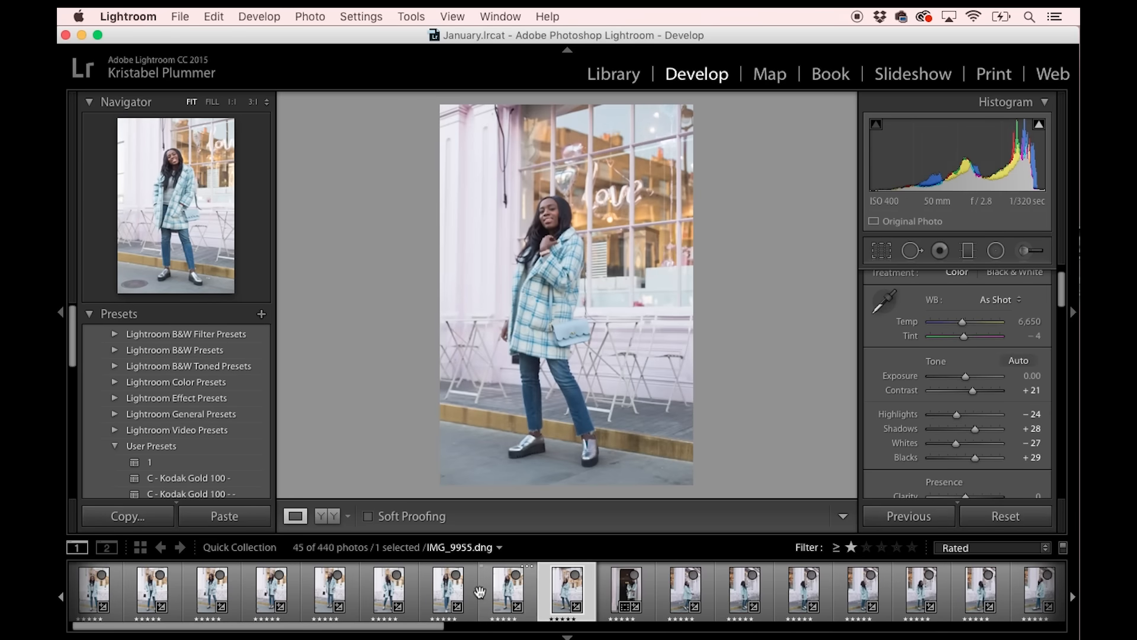
left_click_drag(962, 377, 966, 375)
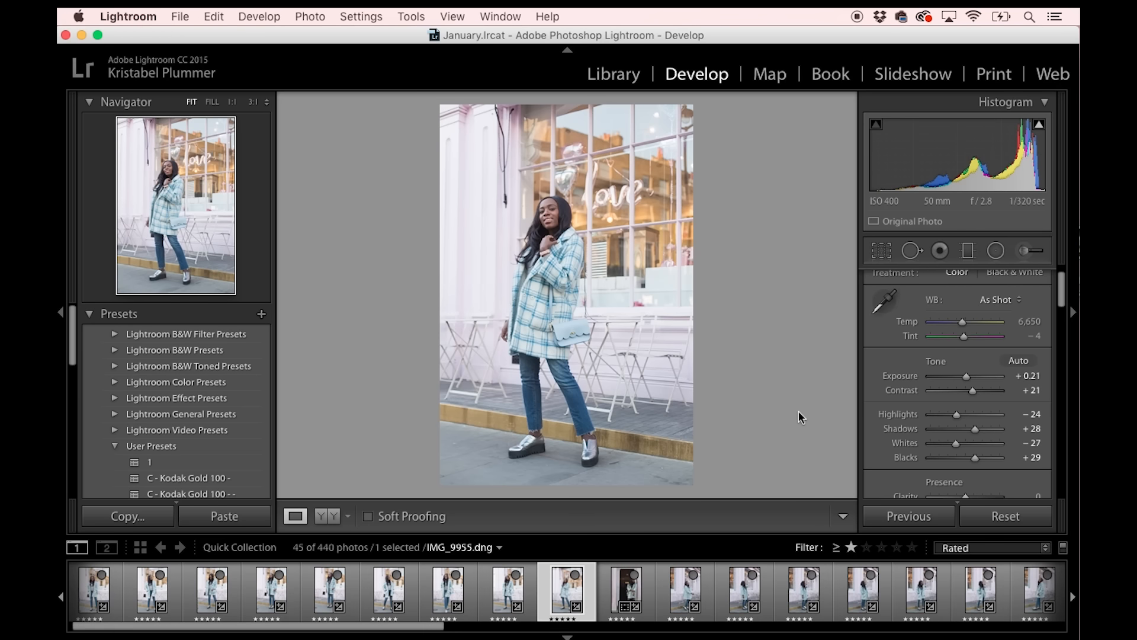
Select IMG_9893.dng together with IMG_9955.dng and synchronize only its White Balance to IMG_9955.dng.
left_click(509, 589, "super")
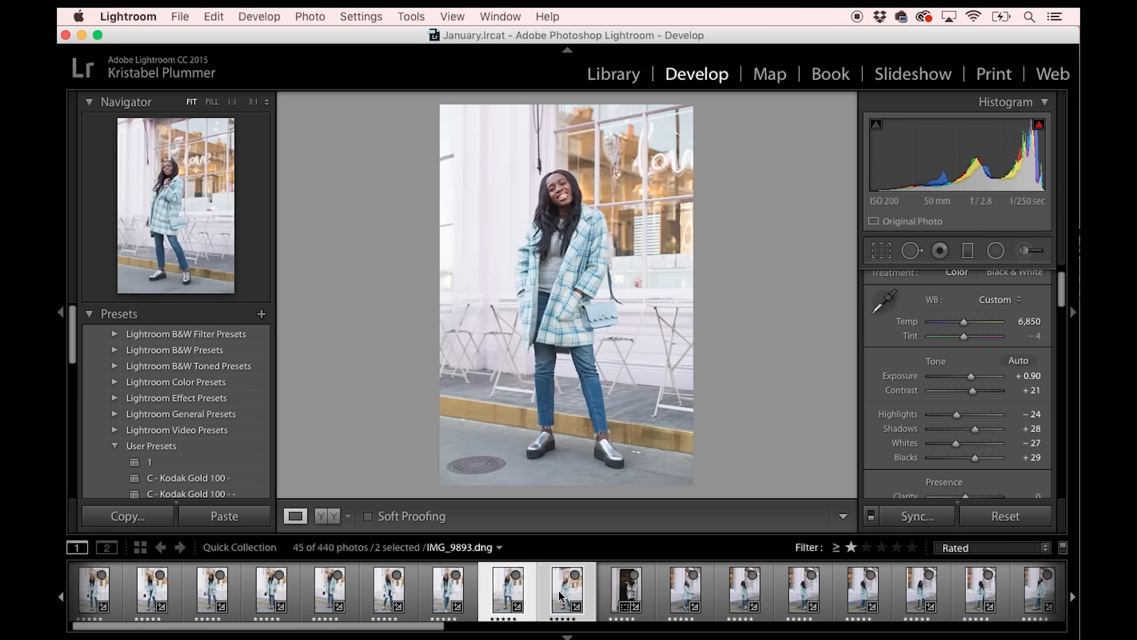
left_click(907, 516)
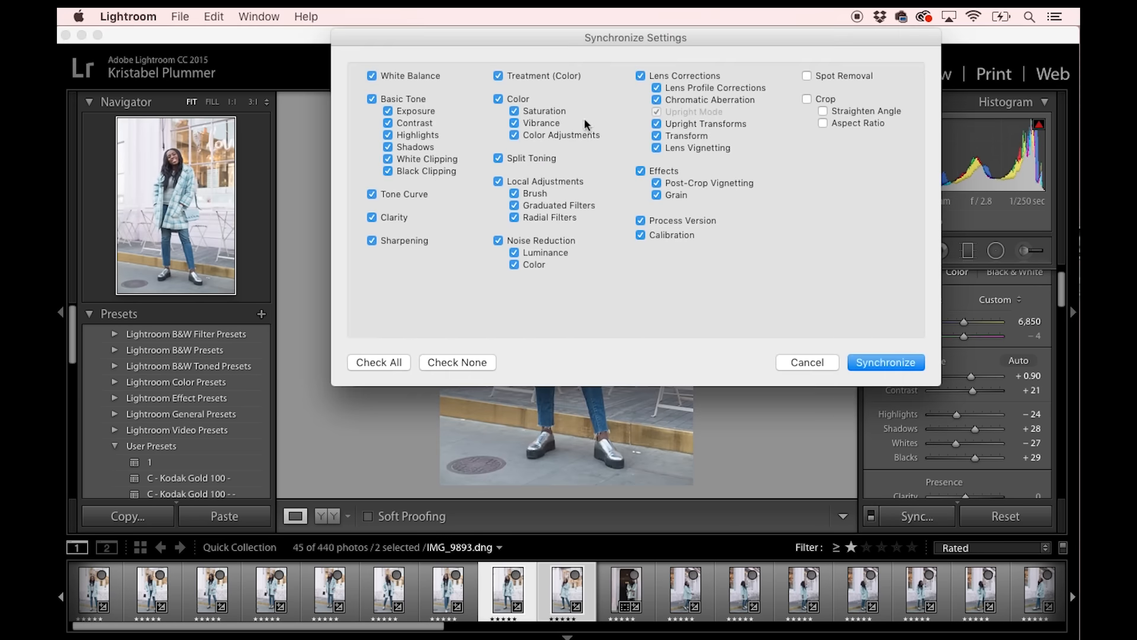
left_click(439, 363)
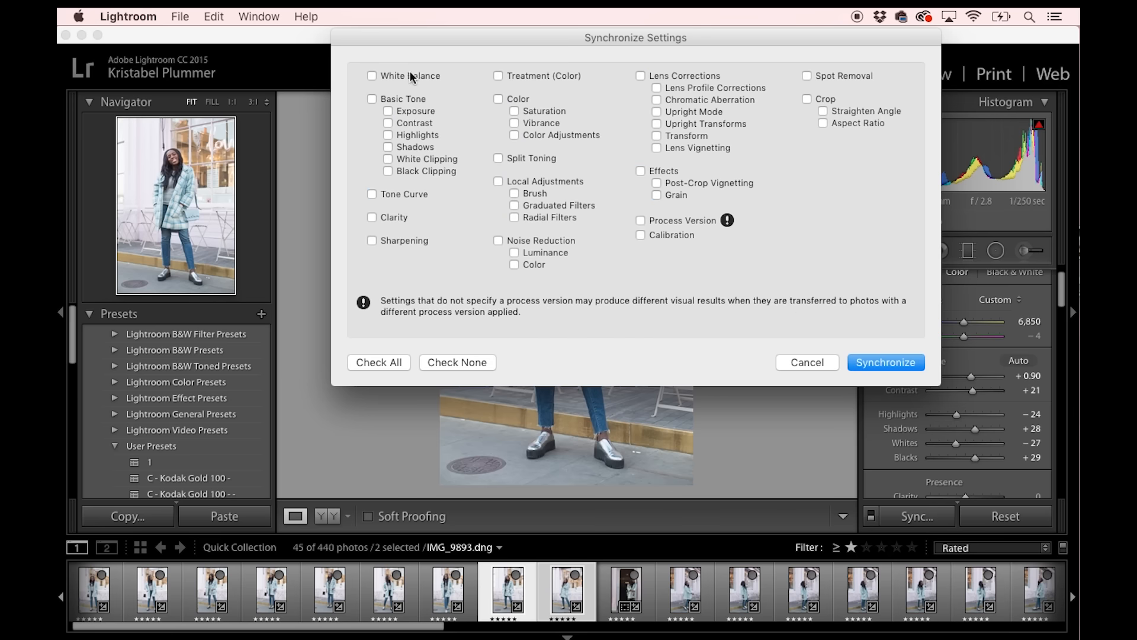
left_click(868, 363)
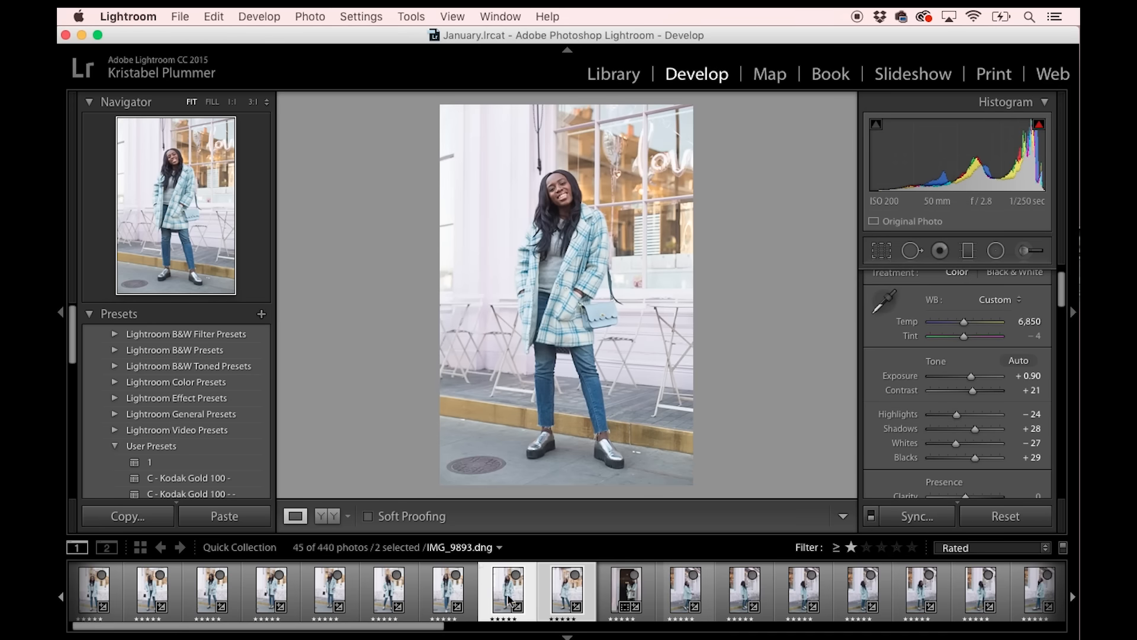
Compare IMG_9955.dng with the two photos before it, and set its Exposure to +0.08.
left_click(471, 585)
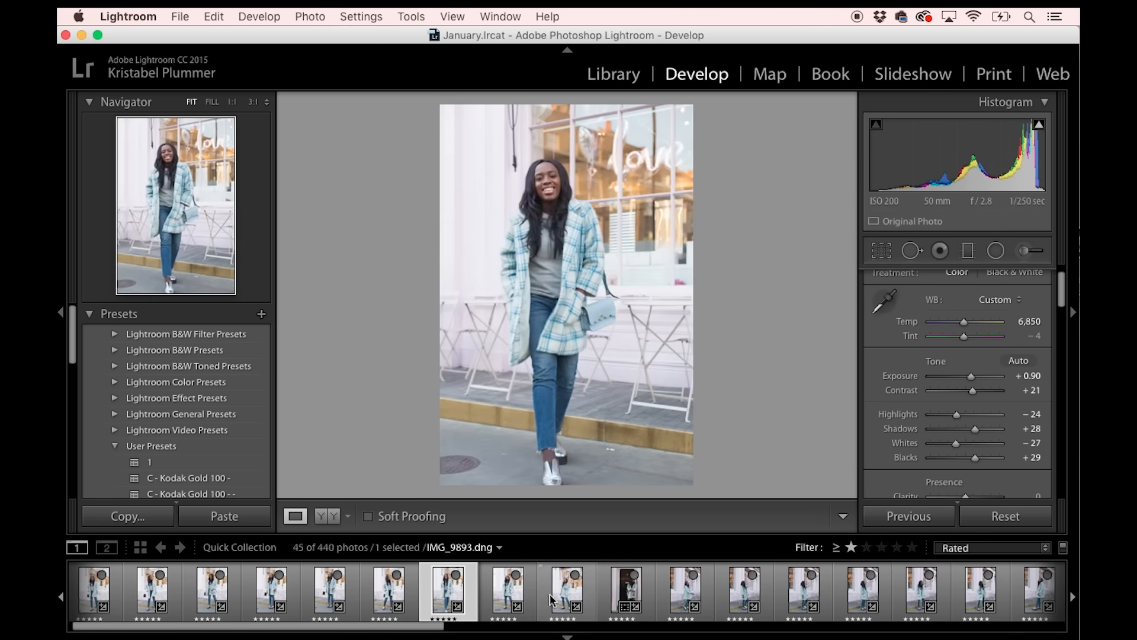
left_click(514, 599)
key("Right")
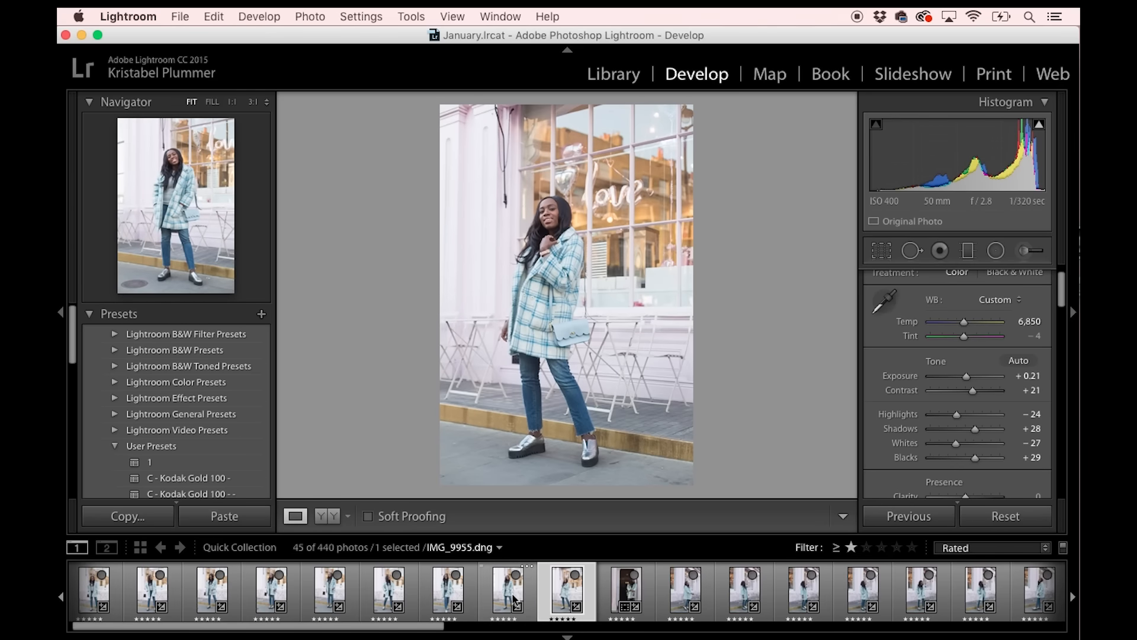
left_click_drag(966, 377, 968, 380)
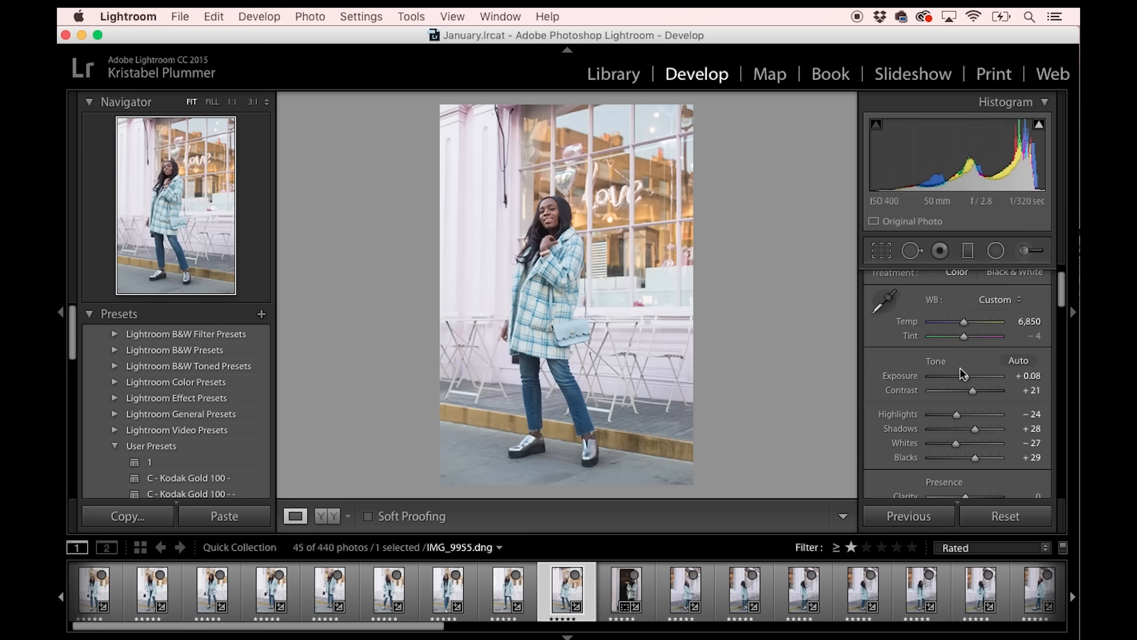
Check the Point Curve options in the Tone Curve settings, and apply the user preset C - Kodak Gold 100 - to IMG_9955.dng.
scroll(962, 373, "down", 10)
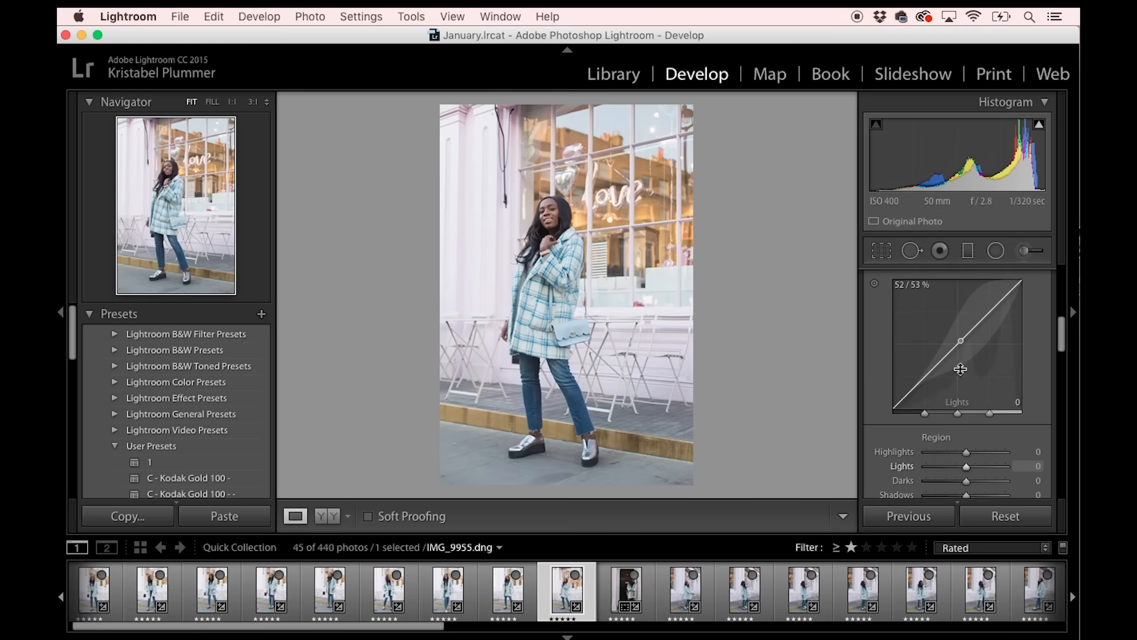
scroll(962, 373, "down", 2)
left_click(942, 435)
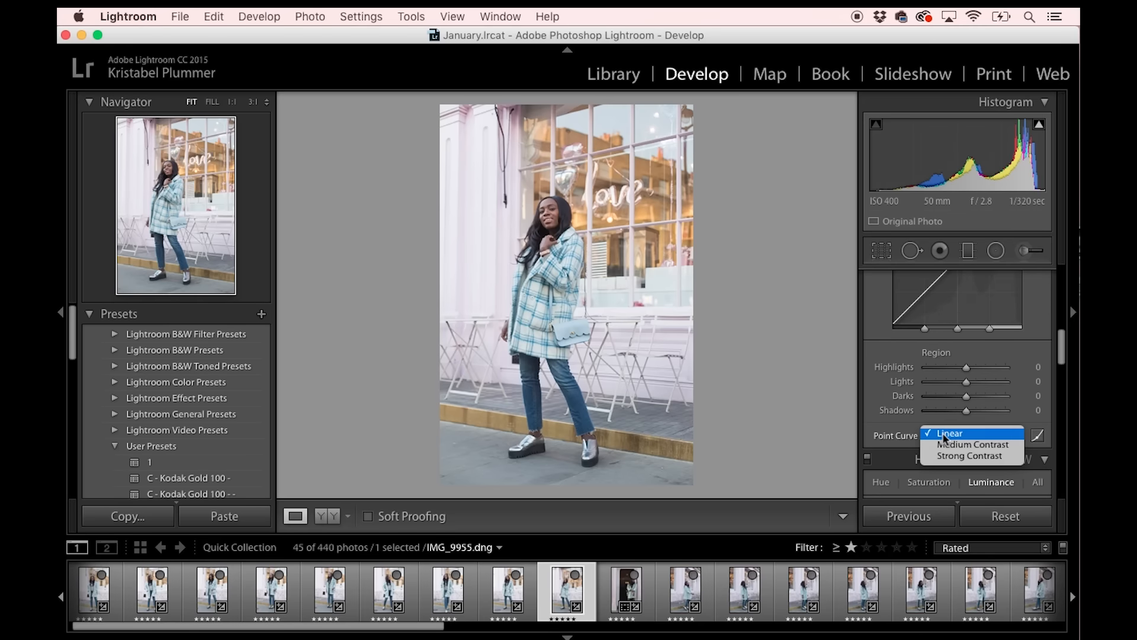
left_click(892, 385)
scroll(894, 382, "up", 2)
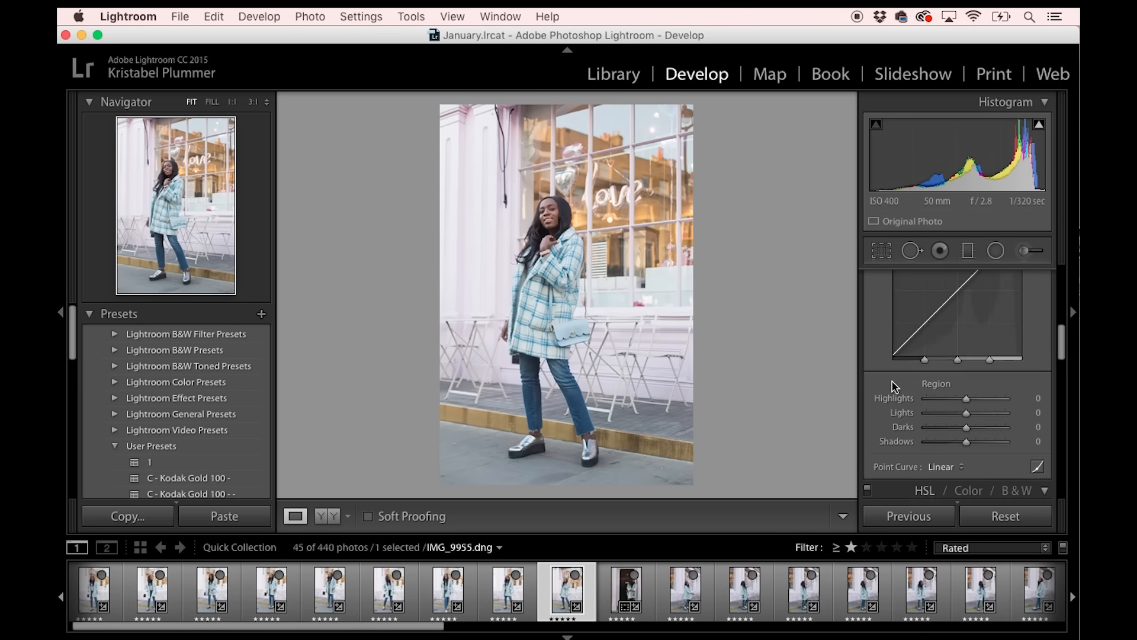
scroll(190, 385, "down", 4)
left_click(193, 368)
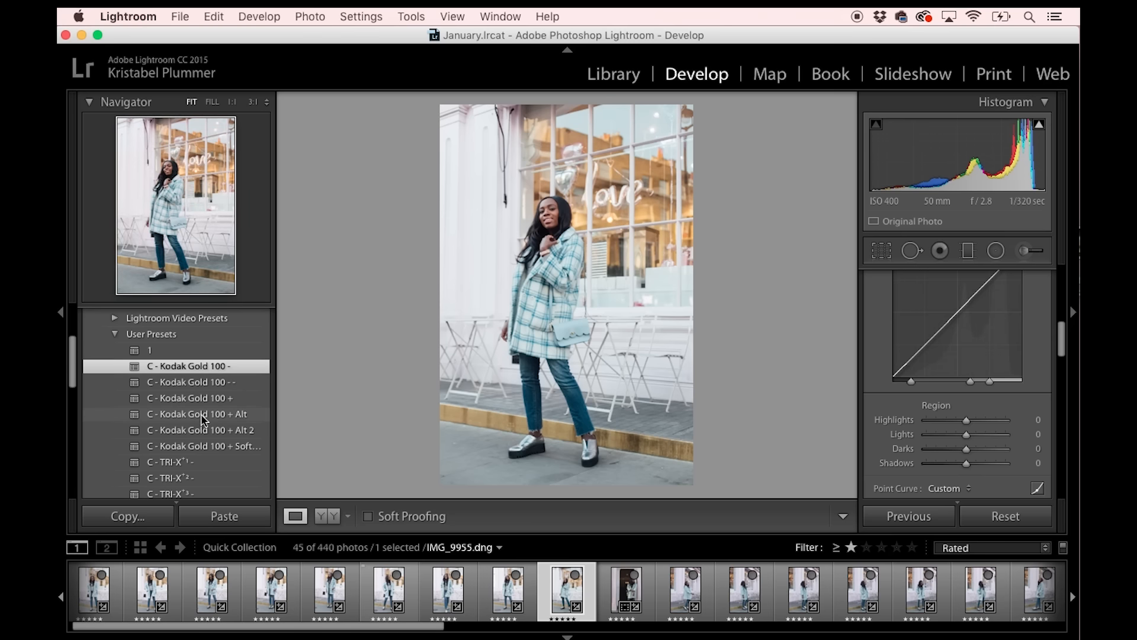
Examine the preset's settings for HSL luminance, saturation and hue, basic tone, sharpening, noise reduction and lens corrections.
scroll(921, 360, "down", 1)
scroll(921, 359, "down", 6)
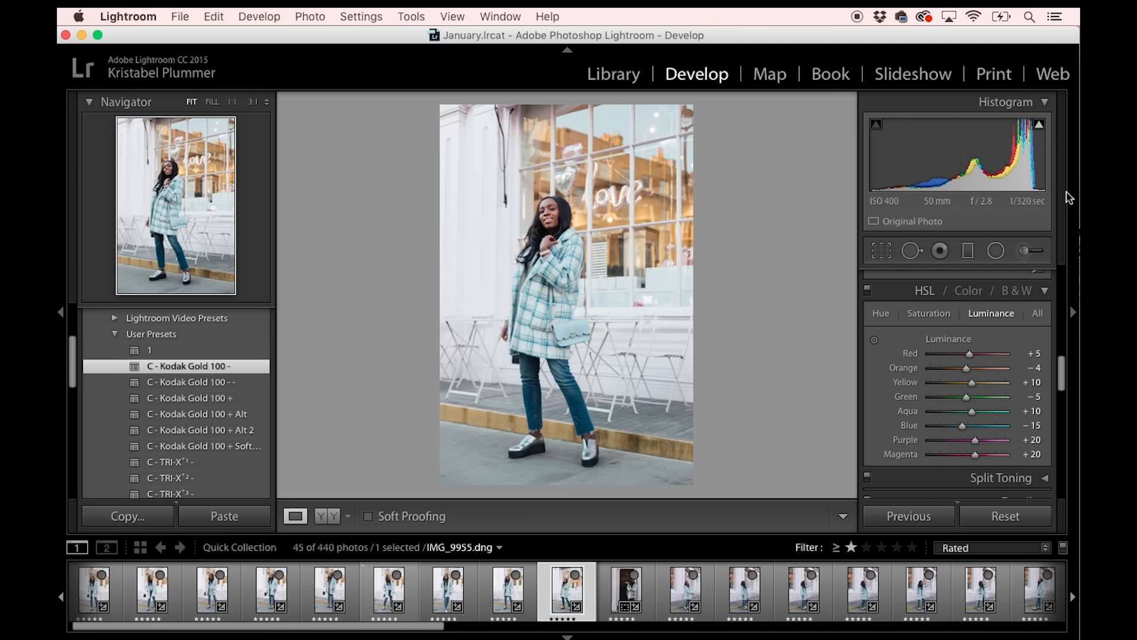
left_click(945, 315)
left_click(893, 315)
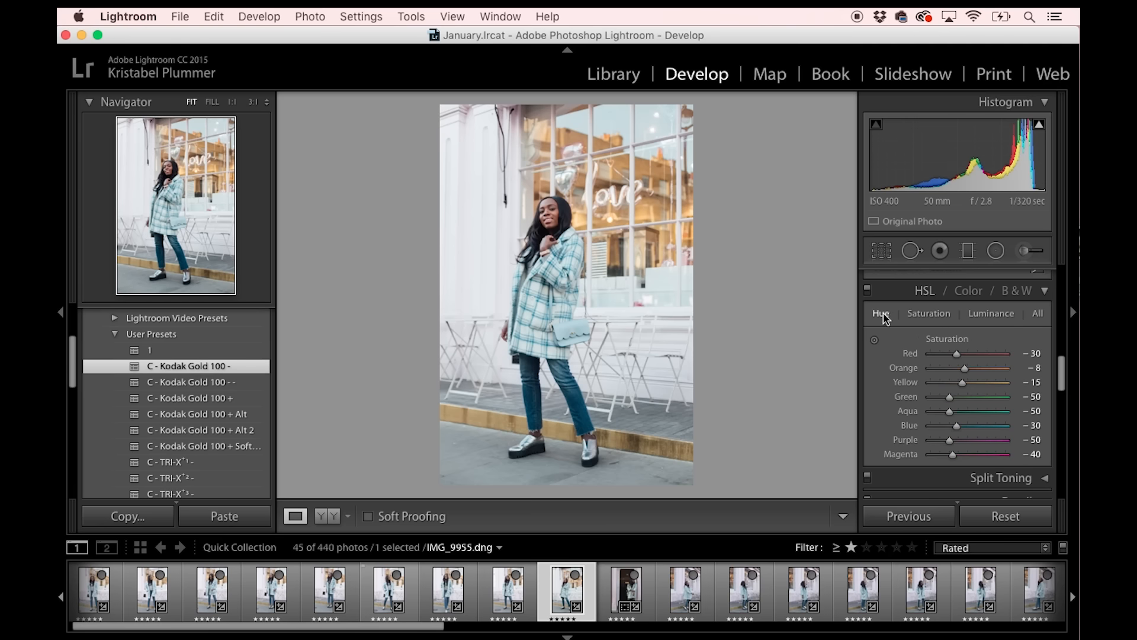
scroll(922, 354, "up", 5)
scroll(922, 353, "down", 4)
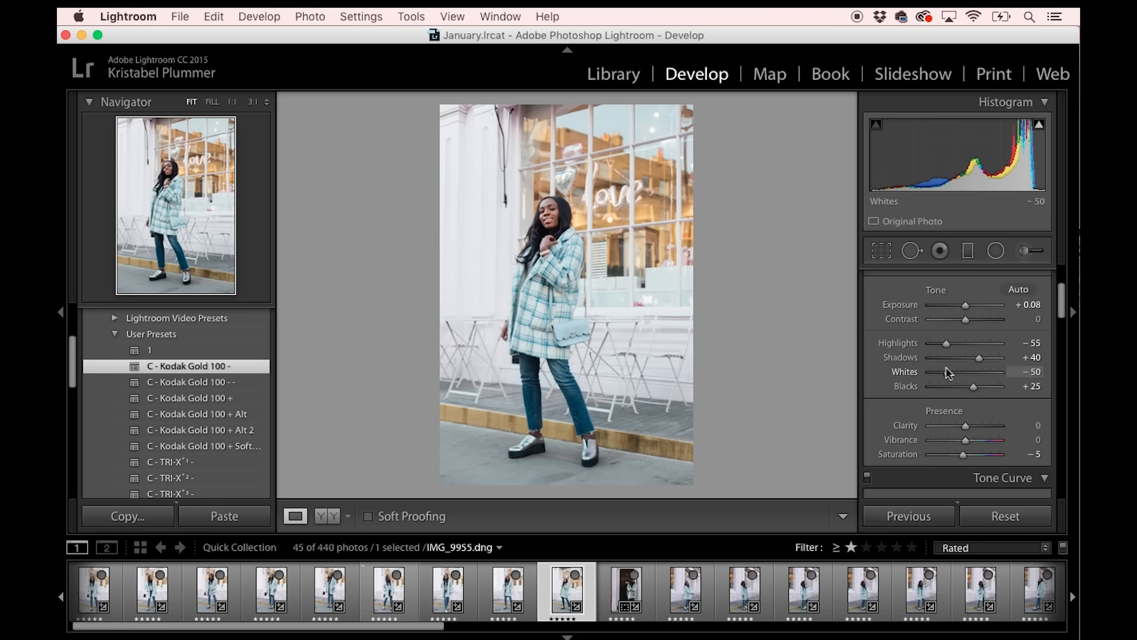
scroll(920, 320, "down", 10)
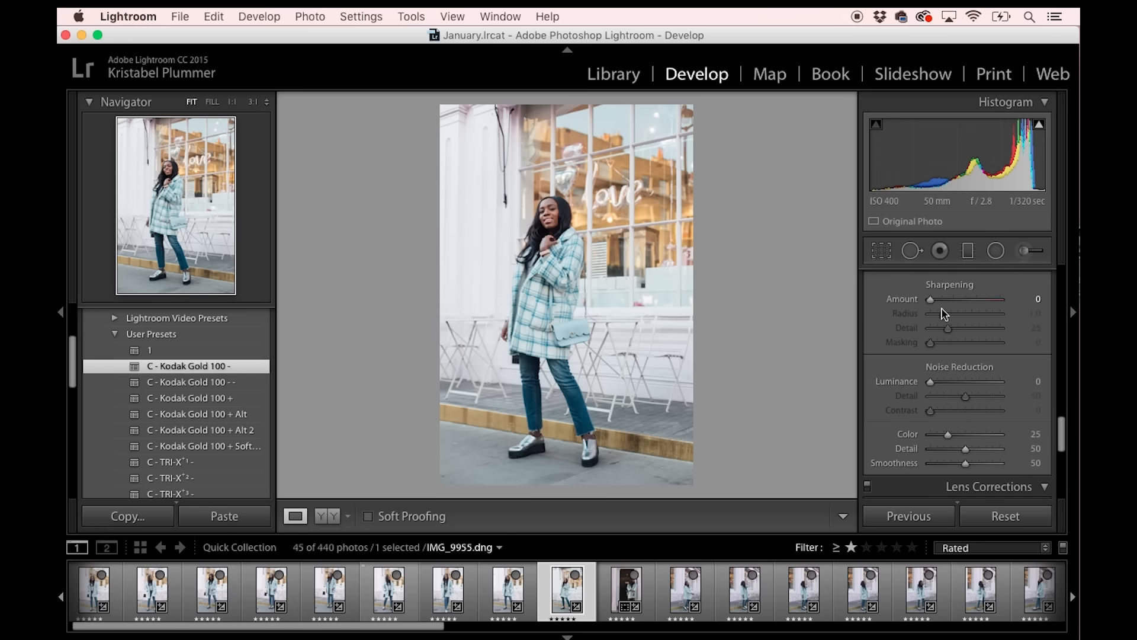
scroll(945, 314, "down", 5)
scroll(914, 379, "down", 2)
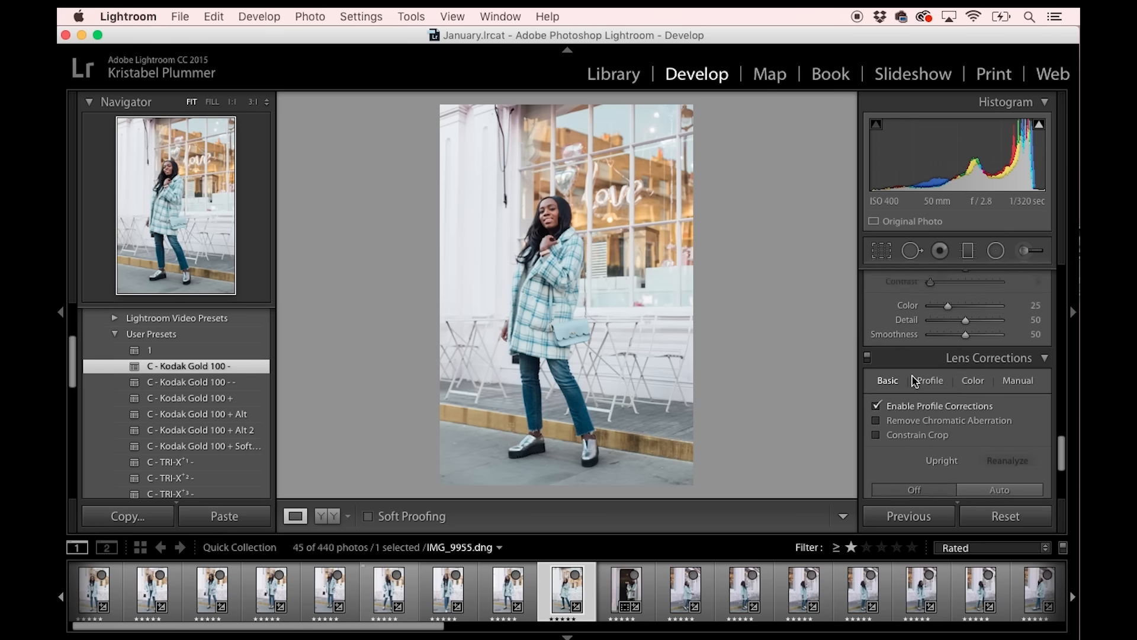
scroll(914, 379, "up", 20)
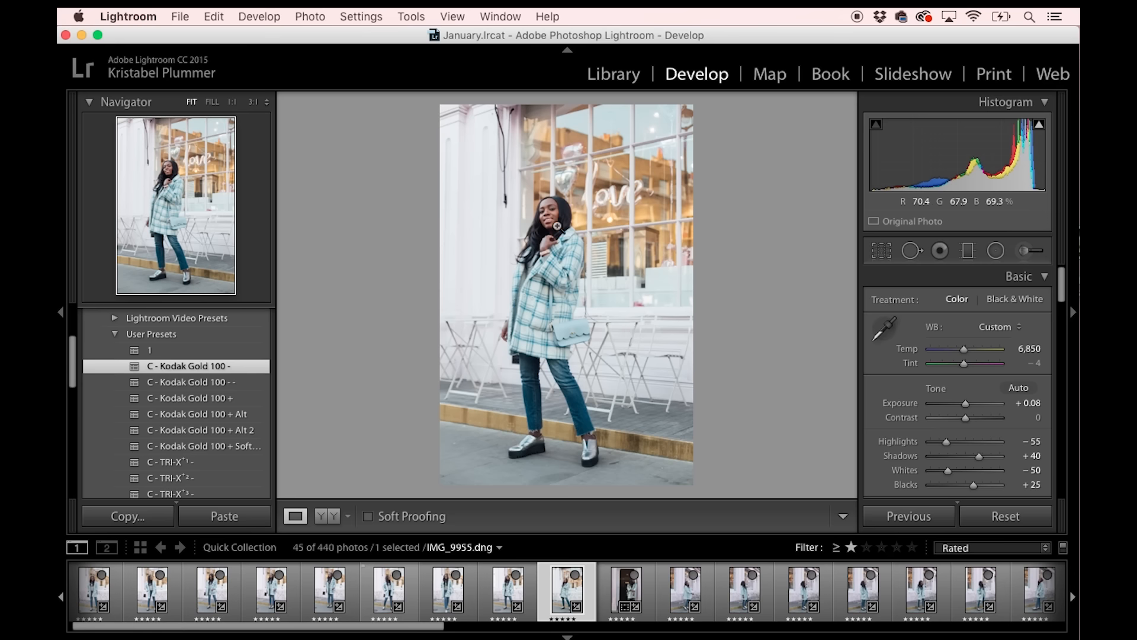
Undo the recent switching between photos and the C - Kodak Gold 100 - preset on IMG_9955.dng.
left_click(509, 598)
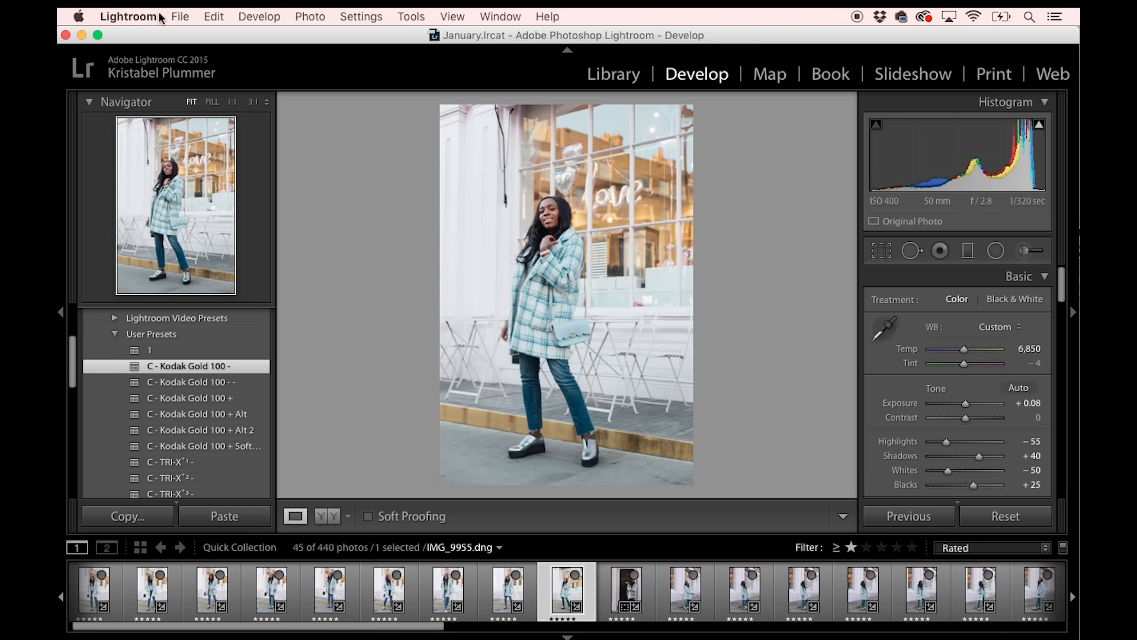
left_click(213, 17)
left_click(213, 35)
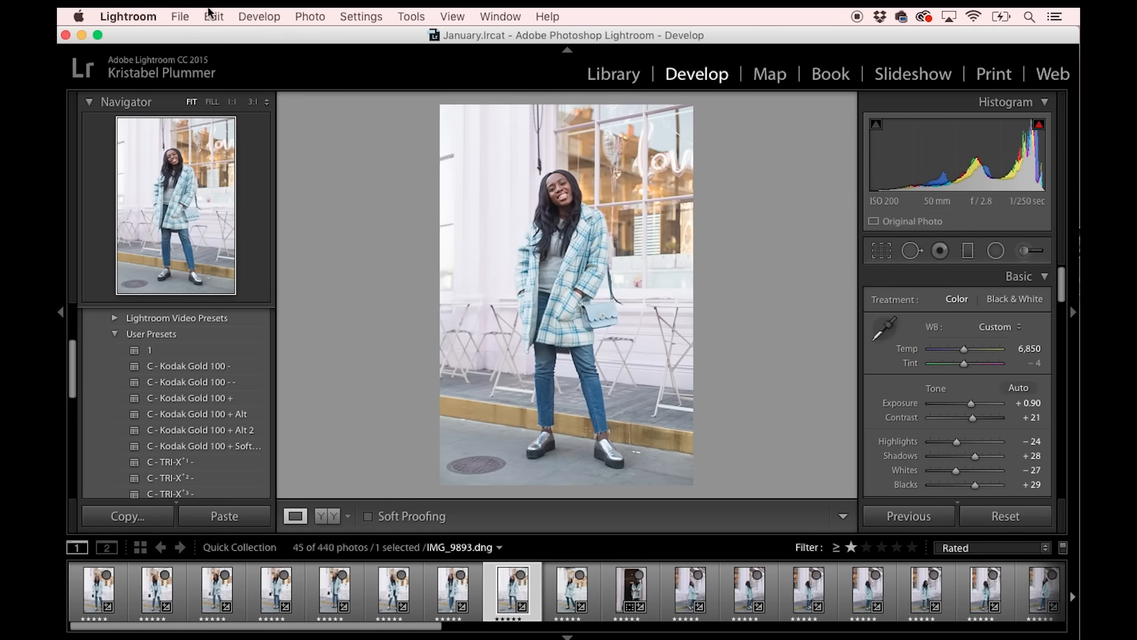
left_click(212, 16)
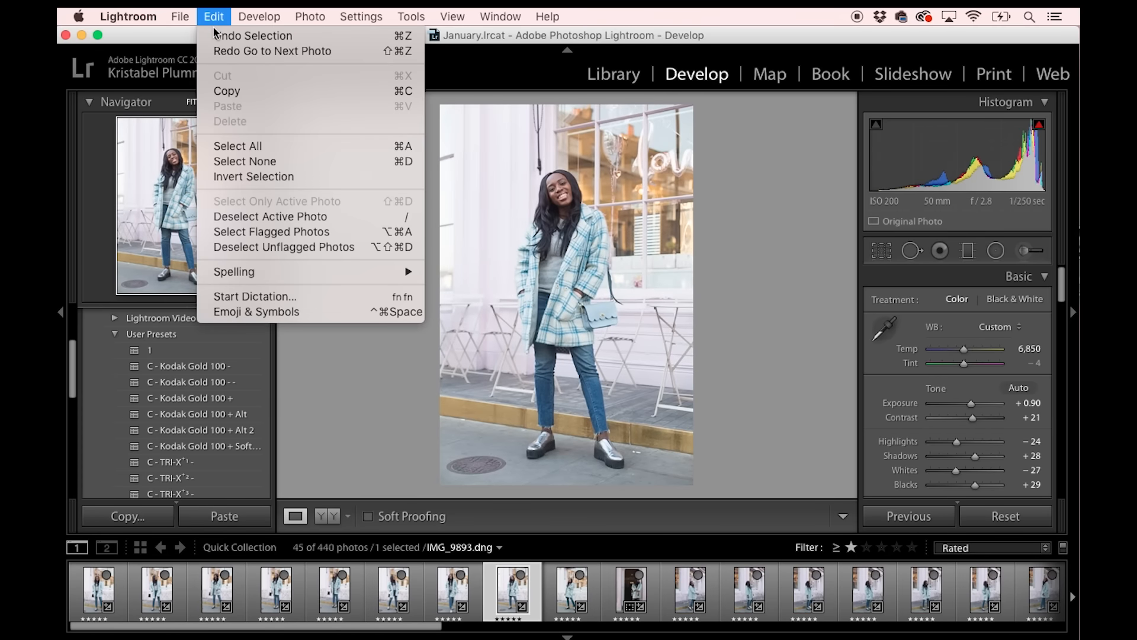
left_click(252, 35)
left_click(213, 16)
left_click(219, 36)
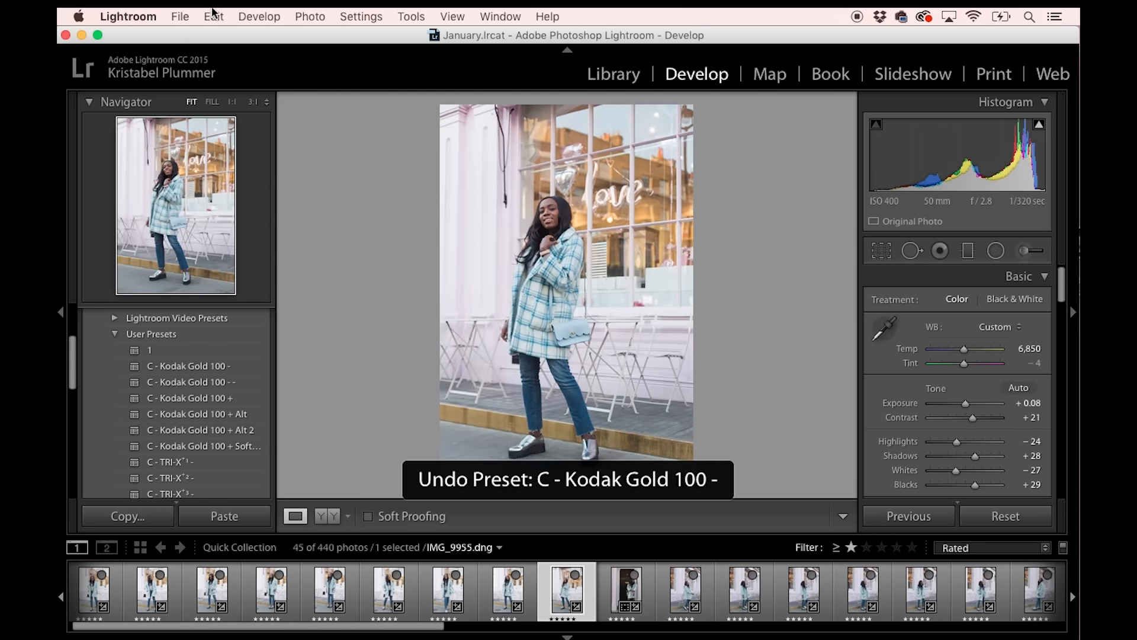
Select the first nine rated photos with IMG_9955.dng as the source and synchronize only the Tone Curve across them.
scroll(991, 355, "down", 10)
scroll(991, 355, "up", 2)
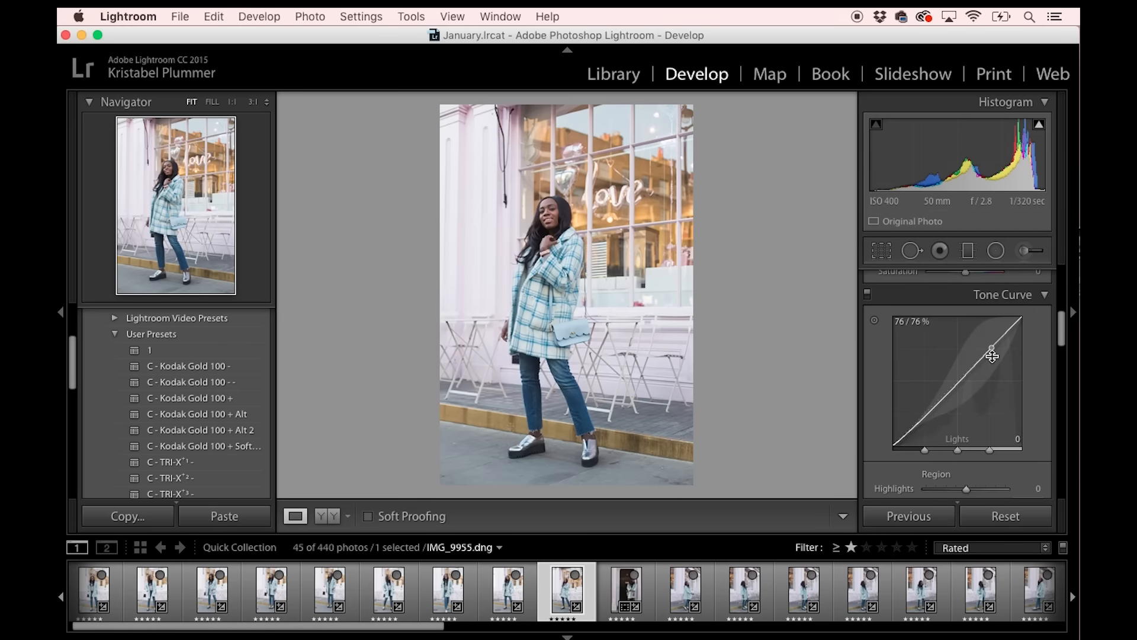
left_click(83, 597, "shift")
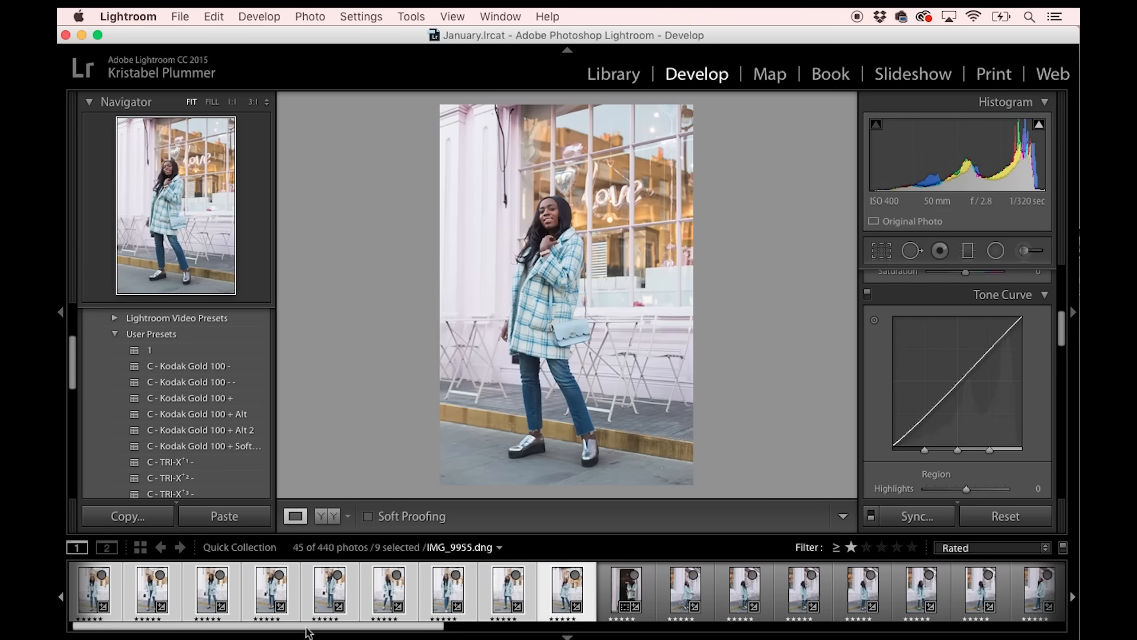
left_click(912, 517)
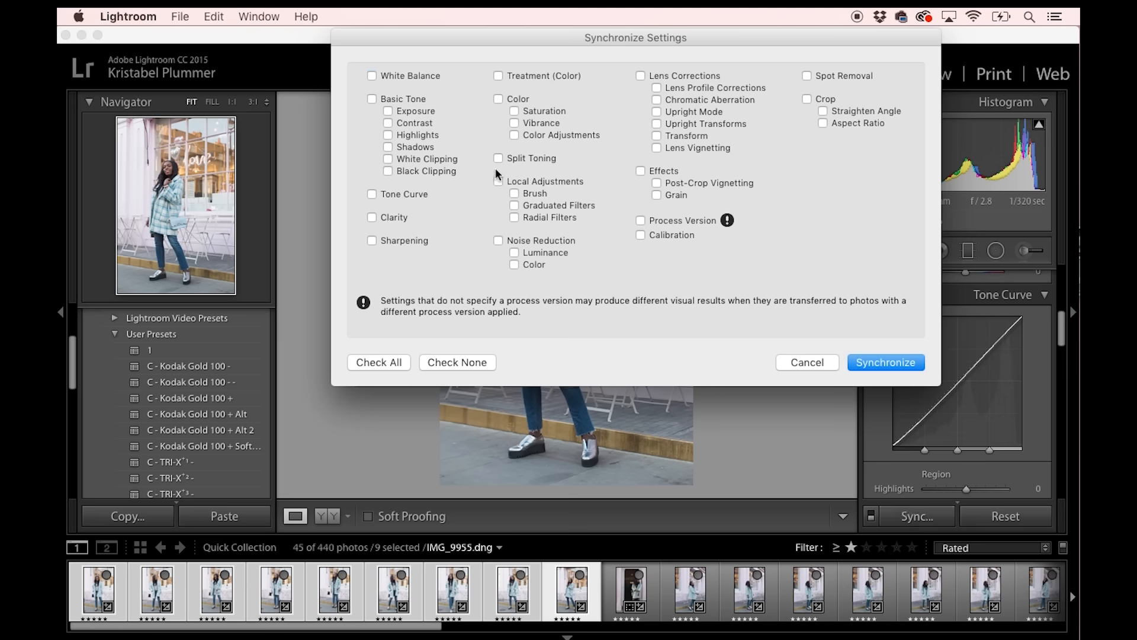
left_click(892, 365)
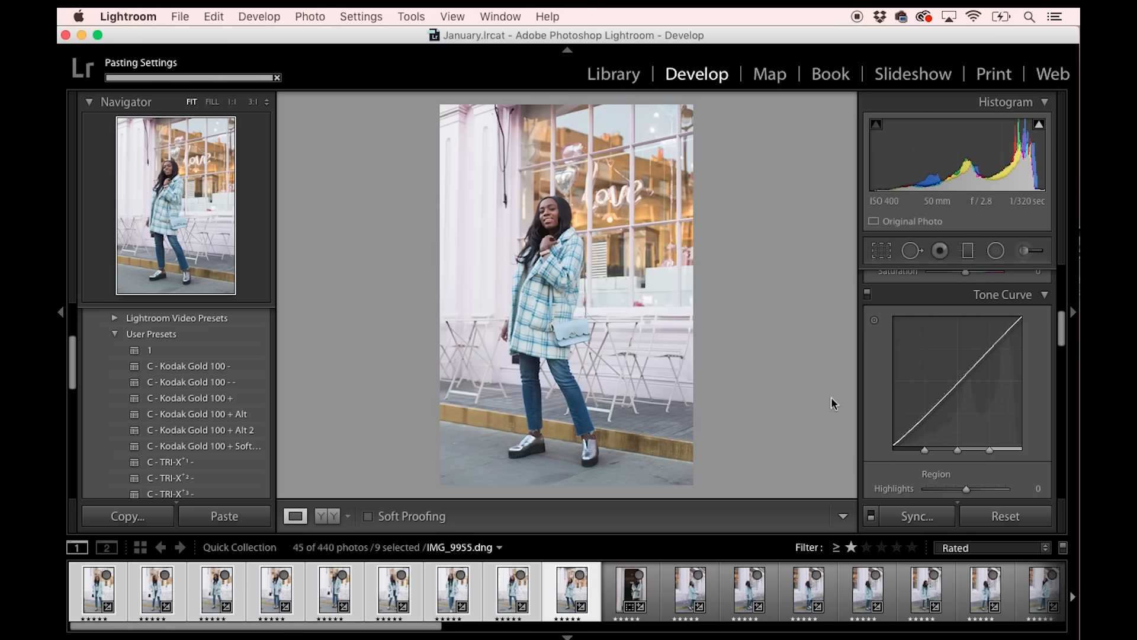
Select IMG_9955.dng through the last rated photo, with IMG_9955.dng as the source, and synchronize only the Tone Curve across them.
left_click(630, 594)
left_click(568, 602)
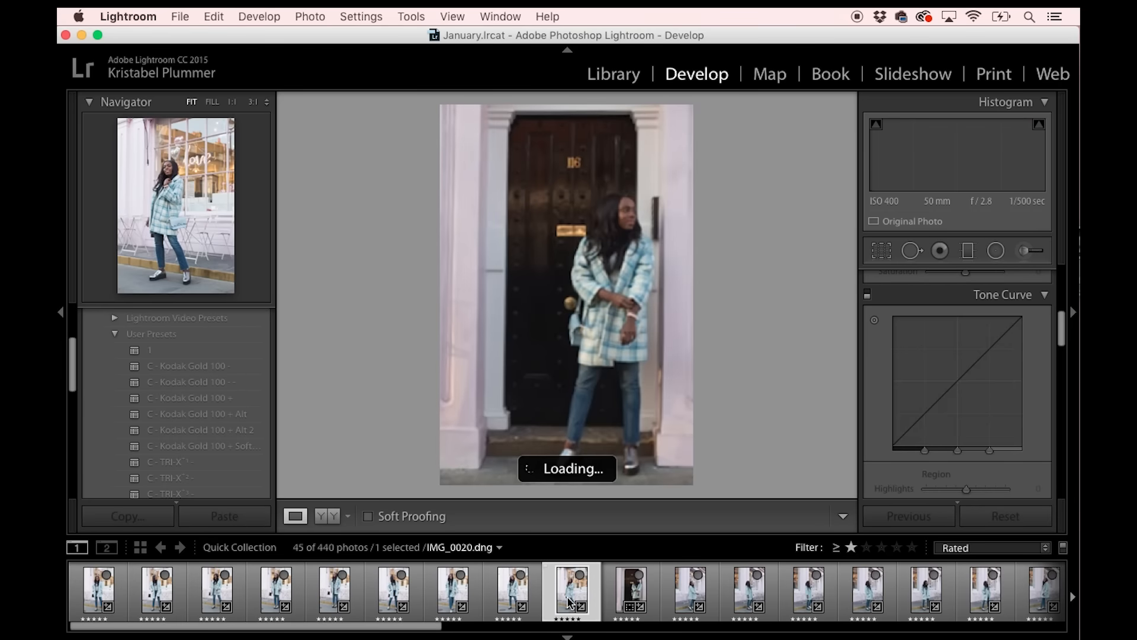
scroll(585, 601, "down", 5)
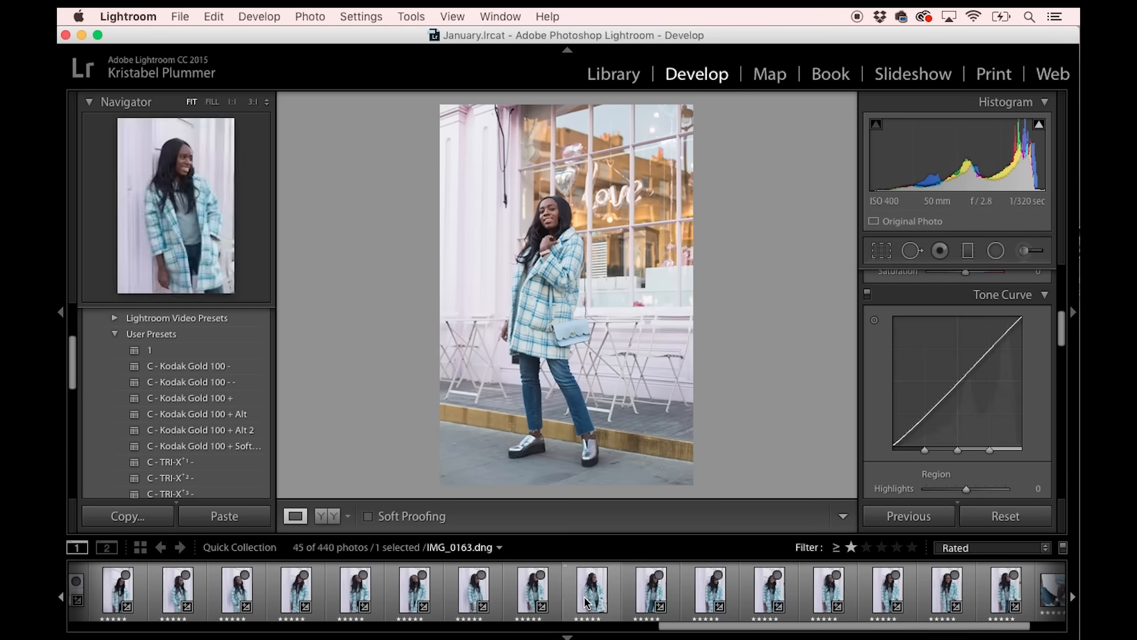
scroll(858, 604, "down", 5)
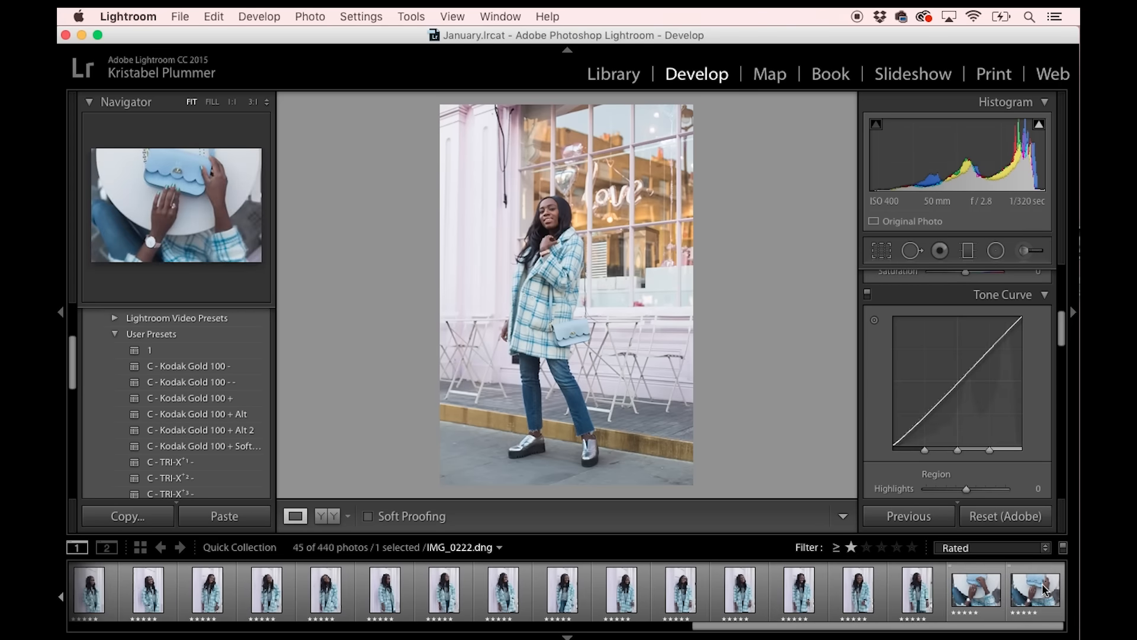
left_click(1009, 605, "shift")
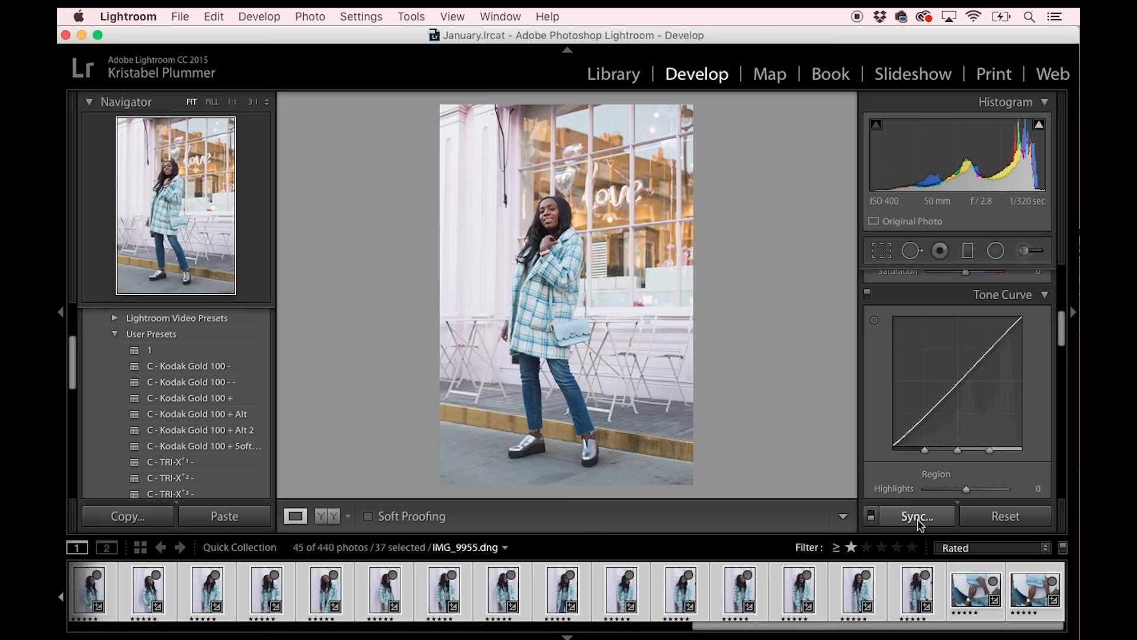
left_click(917, 518)
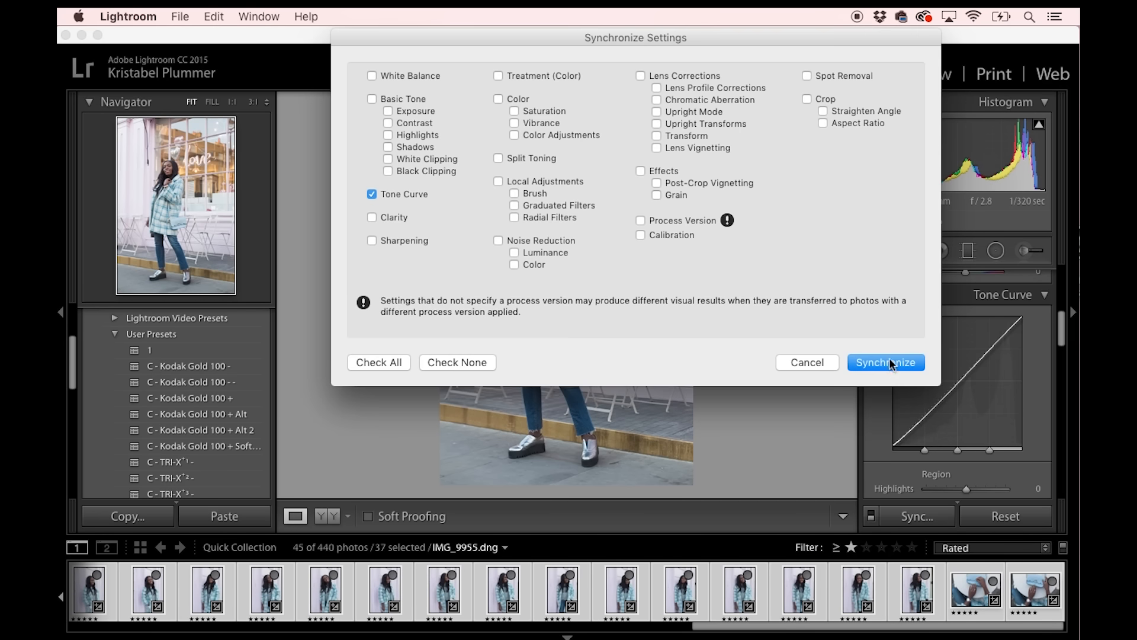
left_click(890, 359)
Invert the photo selection, and select IMG_9955.dng alone.
left_click(218, 13)
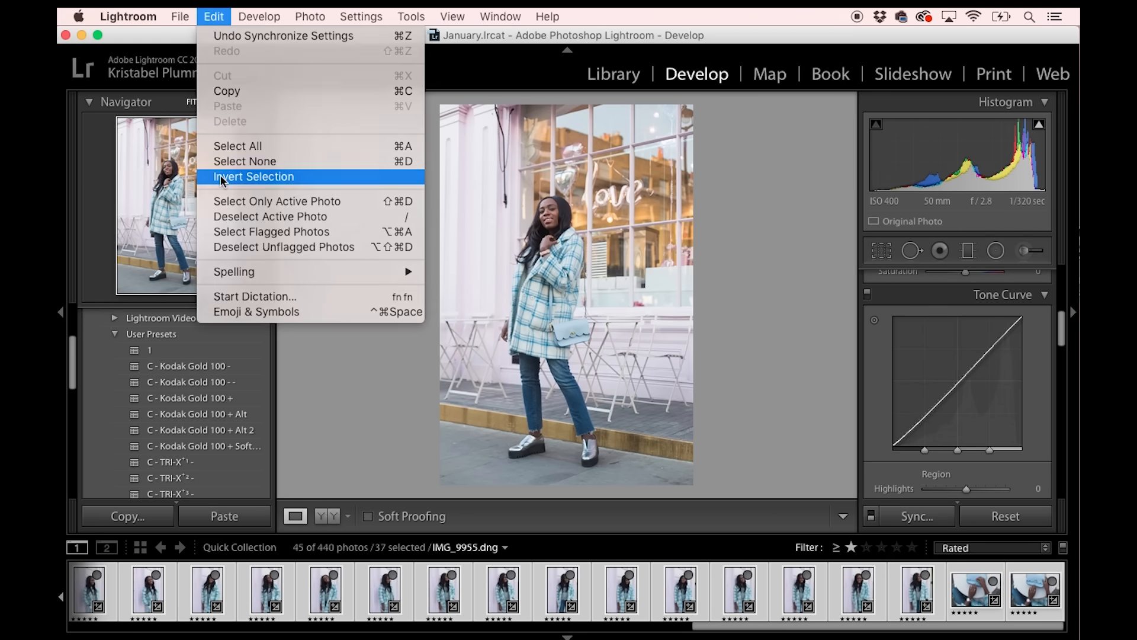
left_click(237, 177)
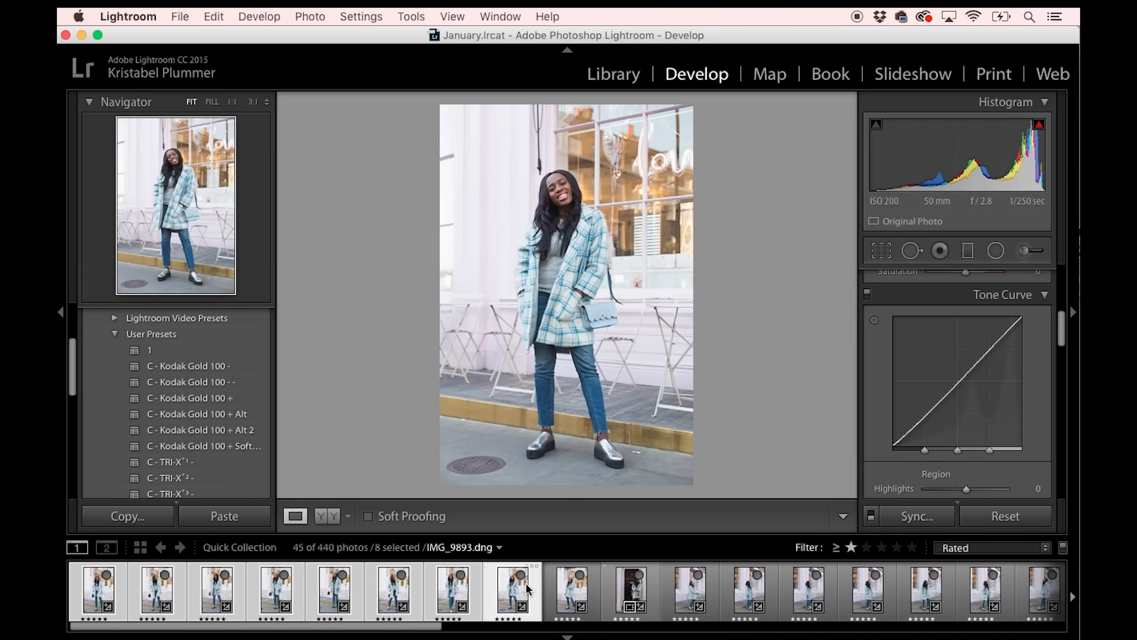
left_click(551, 588)
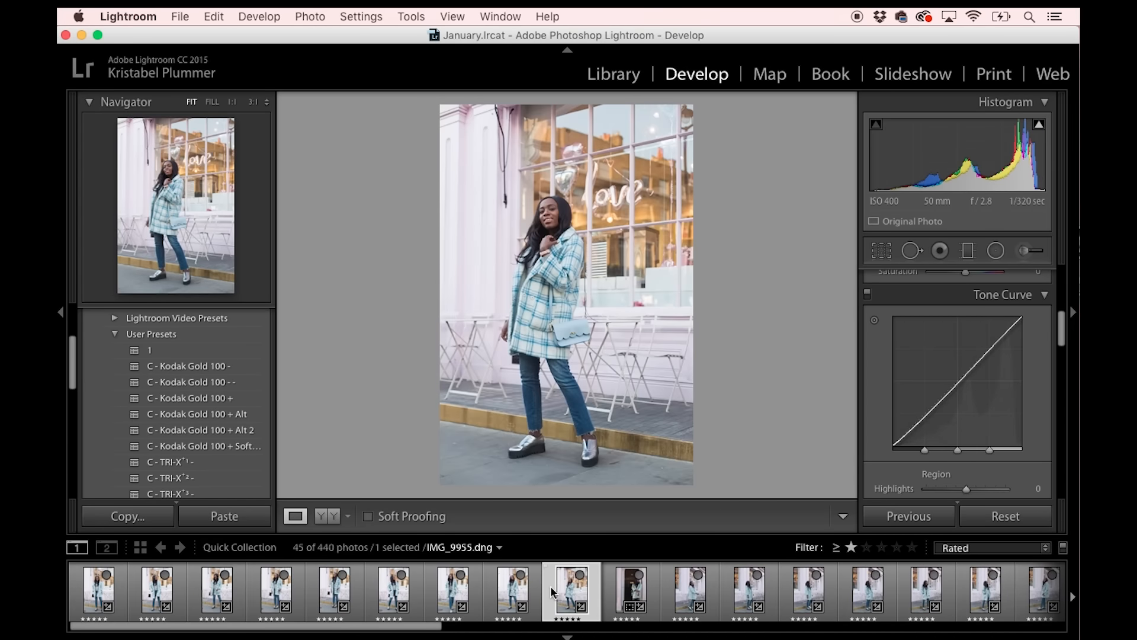
In IMG_0060.dng, set Exposure to +0.35, Temp to 7,150 and Highlights to -17.
key("Right")
key("Right")
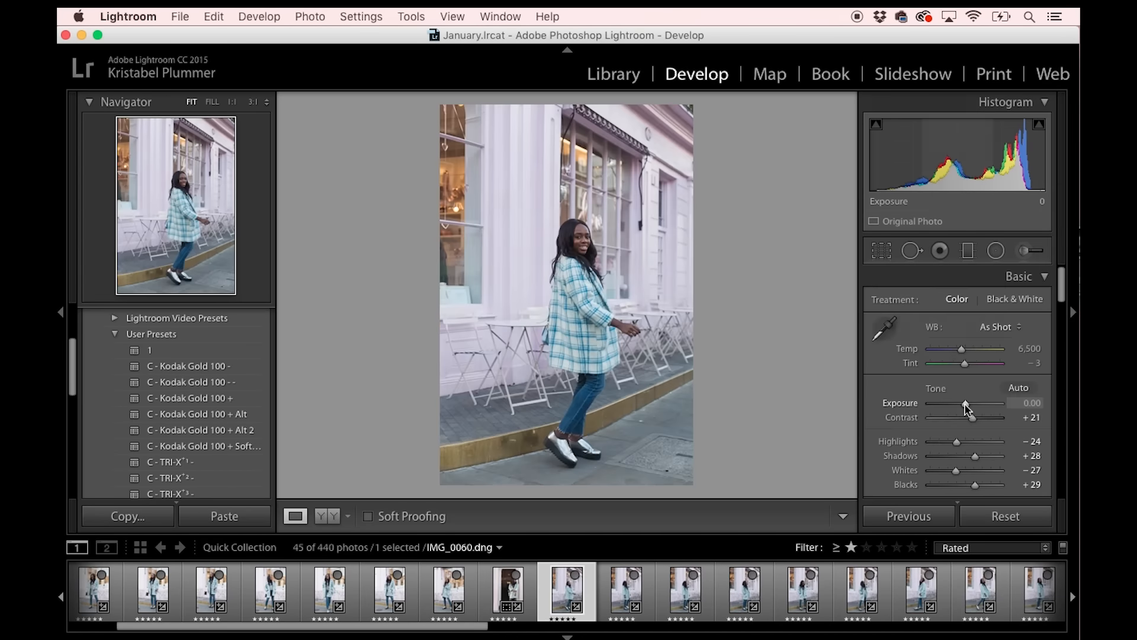
left_click_drag(966, 405, 967, 406)
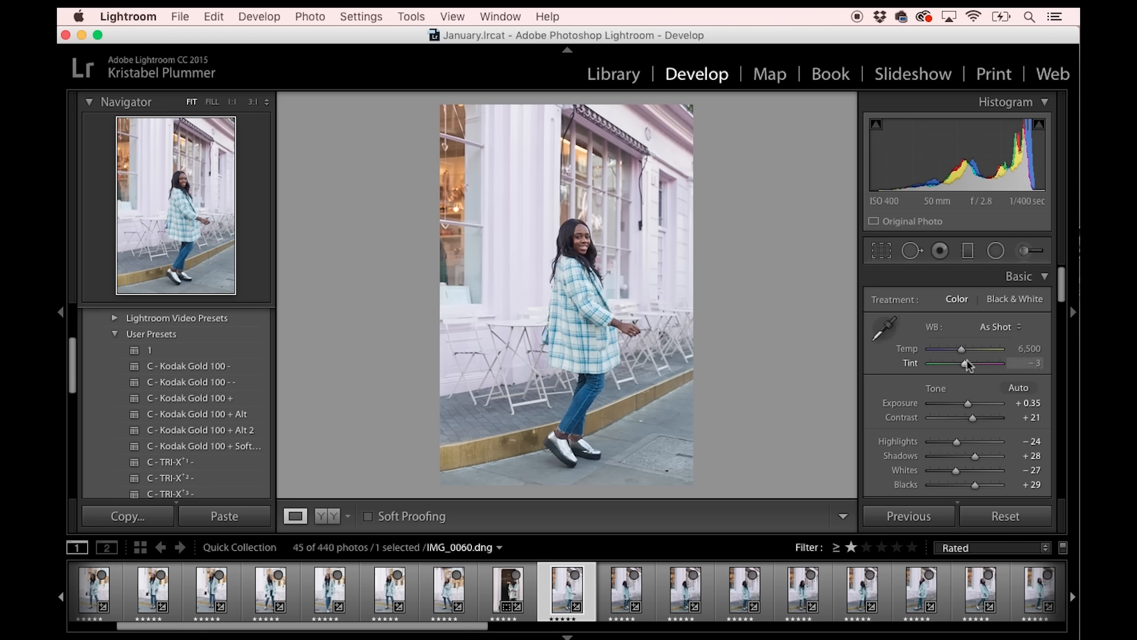
left_click(1021, 351)
key("Up")
key("Up")
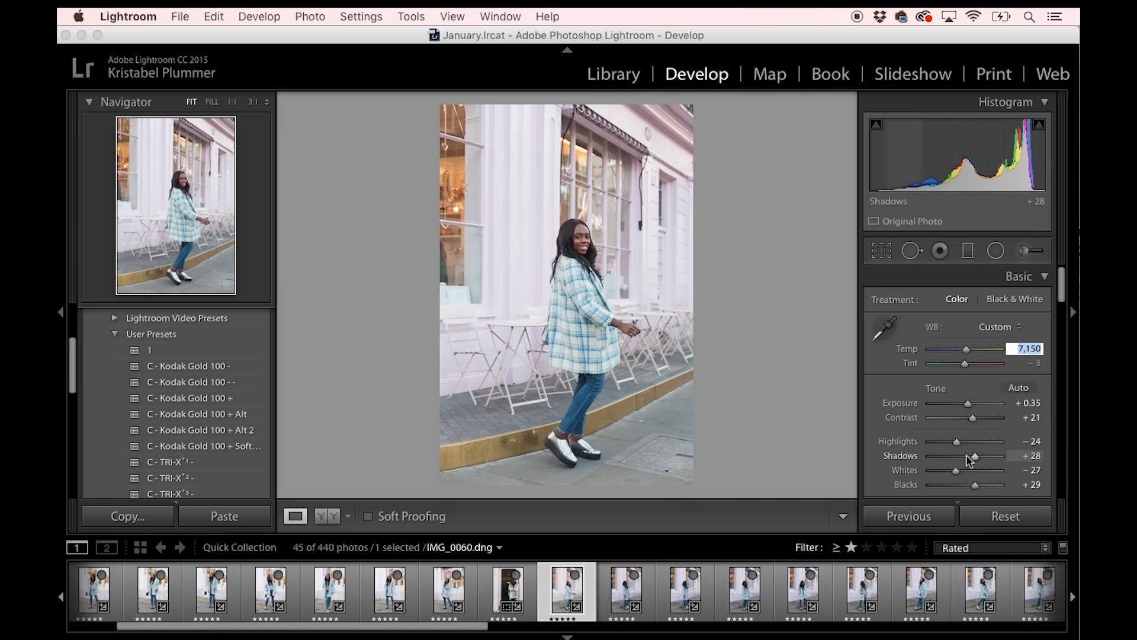
mouse_move(955, 442)
left_mouse_down()
mouse_move(929, 446)
mouse_move(976, 445)
mouse_move(954, 446)
mouse_move(976, 447)
mouse_move(955, 446)
mouse_move(962, 453)
left_mouse_up()
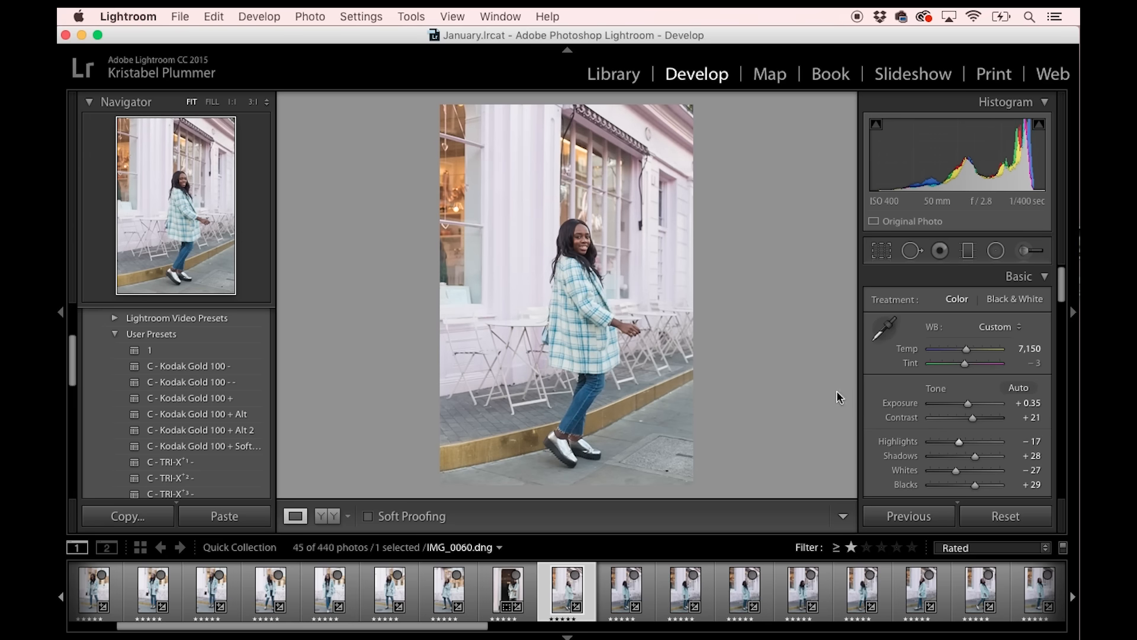
Select the ten street shots starting from IMG_0060.dng and synchronize all settings except Spot Removal and Crop across them.
scroll(684, 613, "right", 2)
scroll(911, 585, "right", 1)
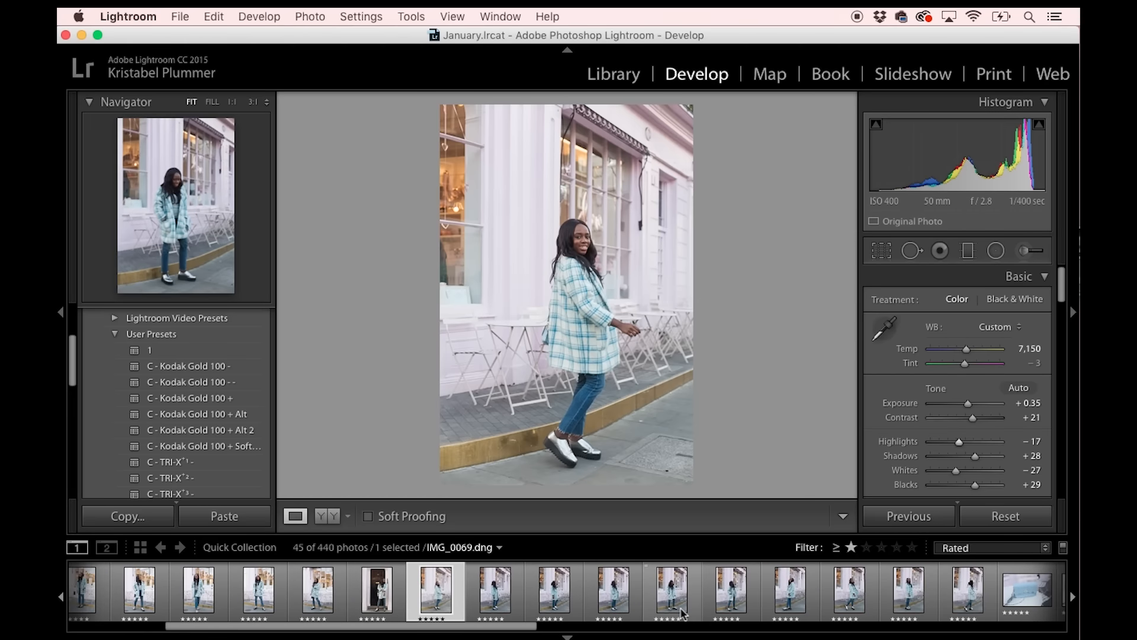
left_click(911, 585, "shift")
left_click(918, 516)
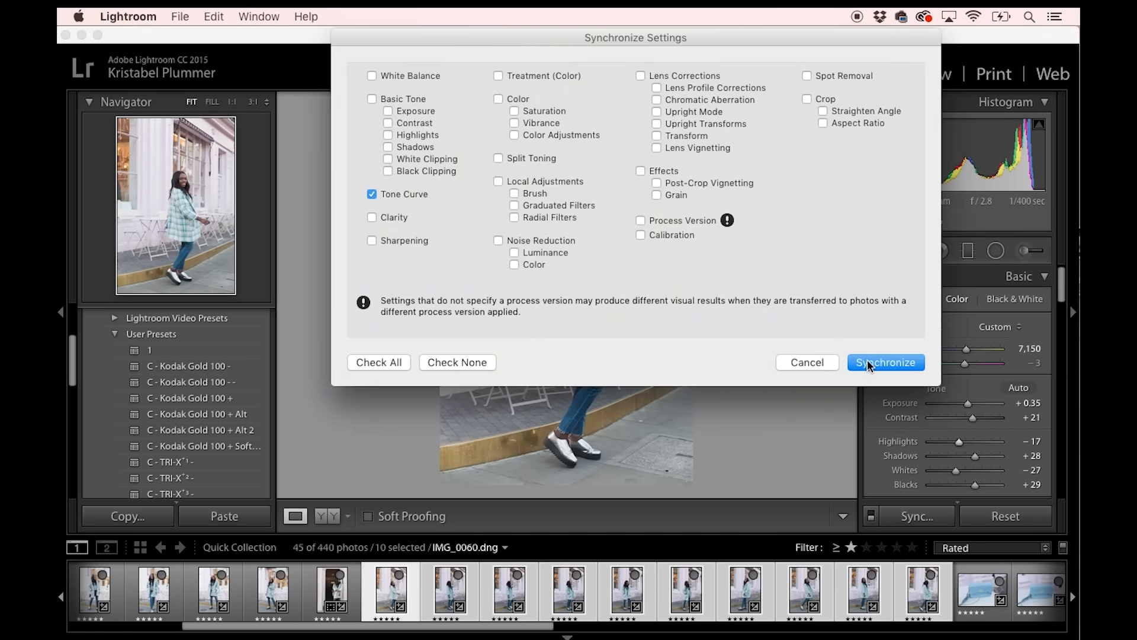
left_click(367, 364)
left_click(807, 99)
left_click(807, 76)
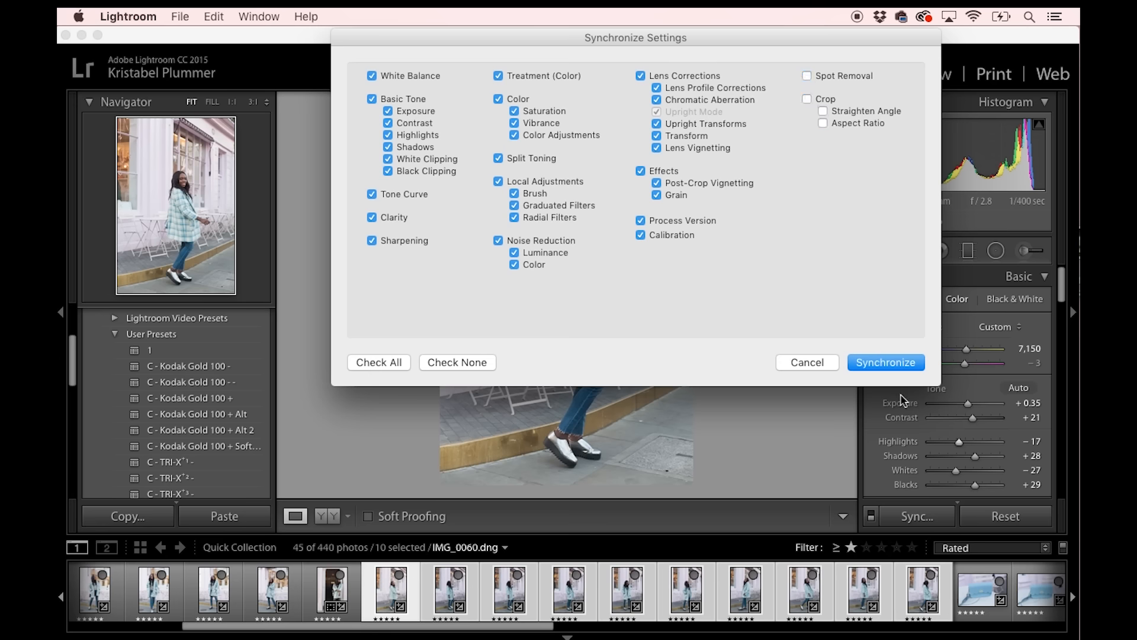
left_click(878, 363)
In IMG_0095.dng, the first blue bag photo, set Exposure to +0.50 and Highlights to -29.
left_click(384, 594)
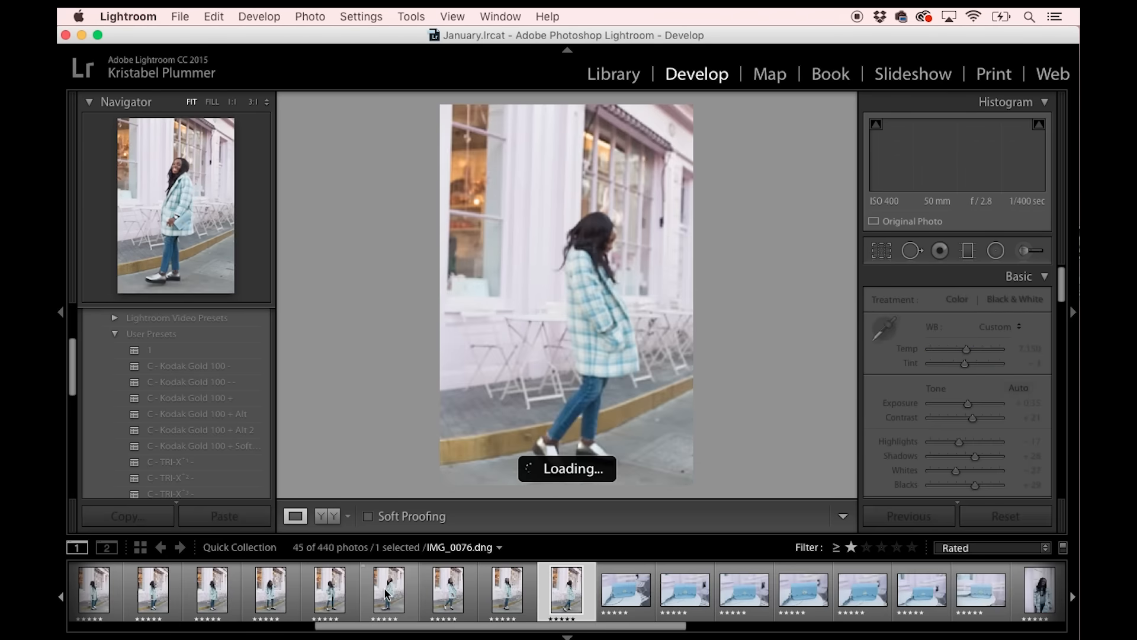
key("Right")
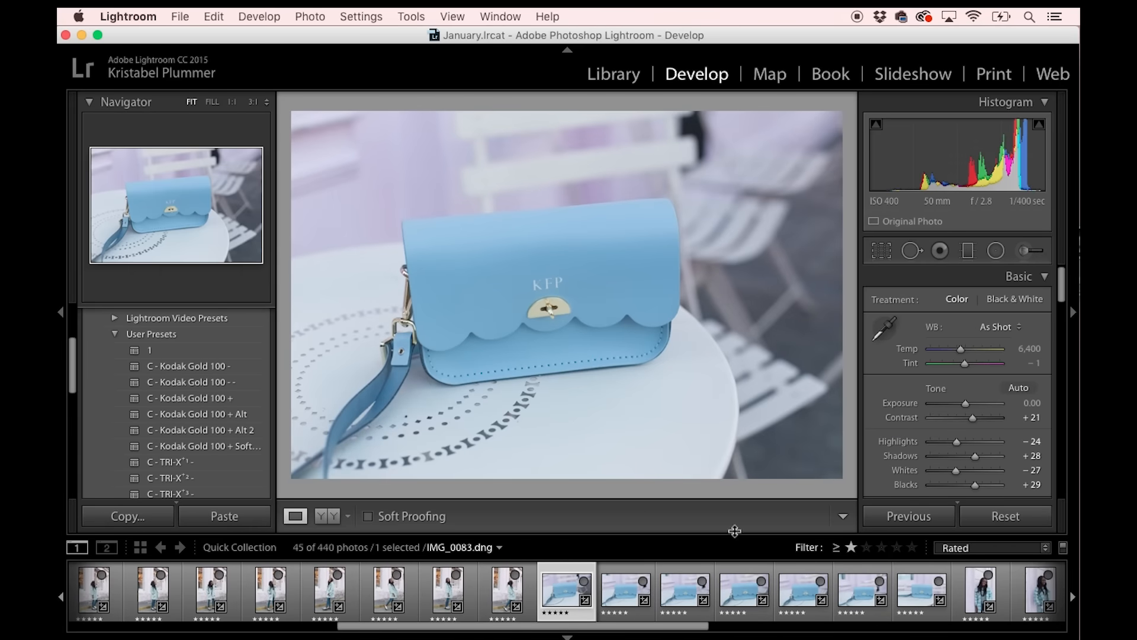
left_click_drag(964, 404, 968, 408)
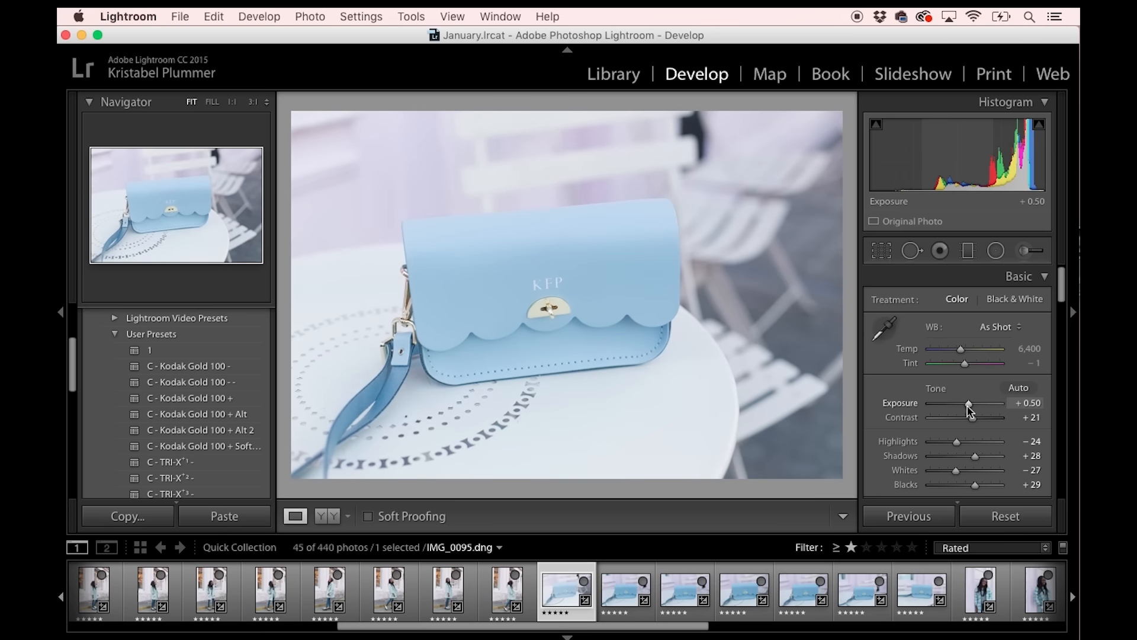
mouse_move(950, 450)
left_mouse_down()
mouse_move(915, 446)
mouse_move(955, 451)
left_mouse_up()
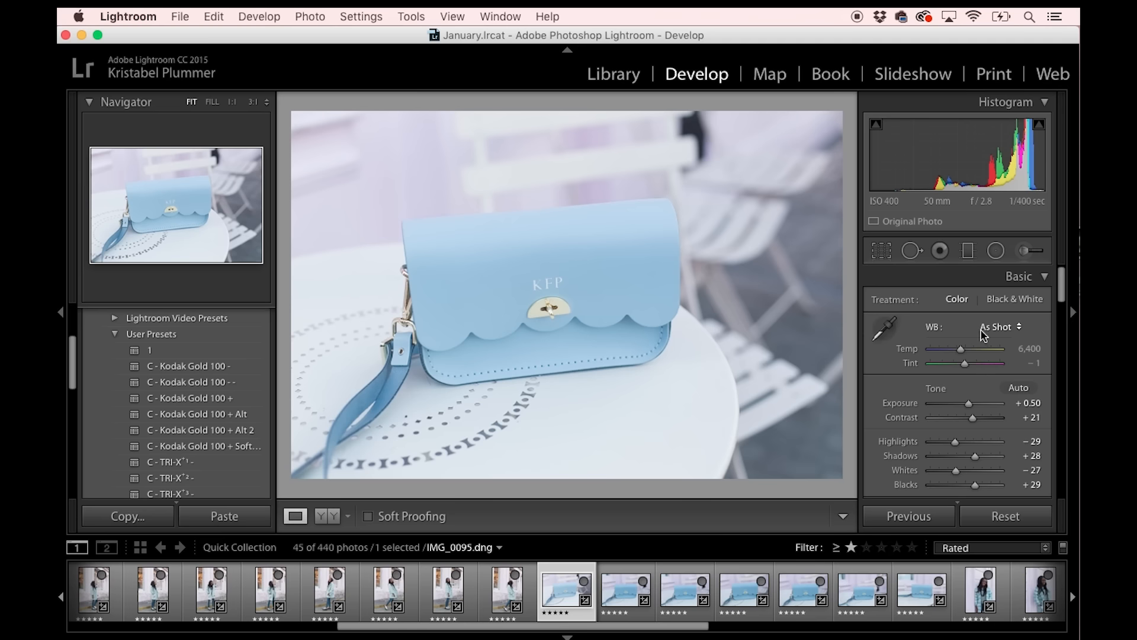
Try a Temp of 7,100 and a slightly shifted Tint on IMG_0095.dng, and undo these white balance changes.
left_click(1024, 359)
left_click(1025, 352)
key("Up")
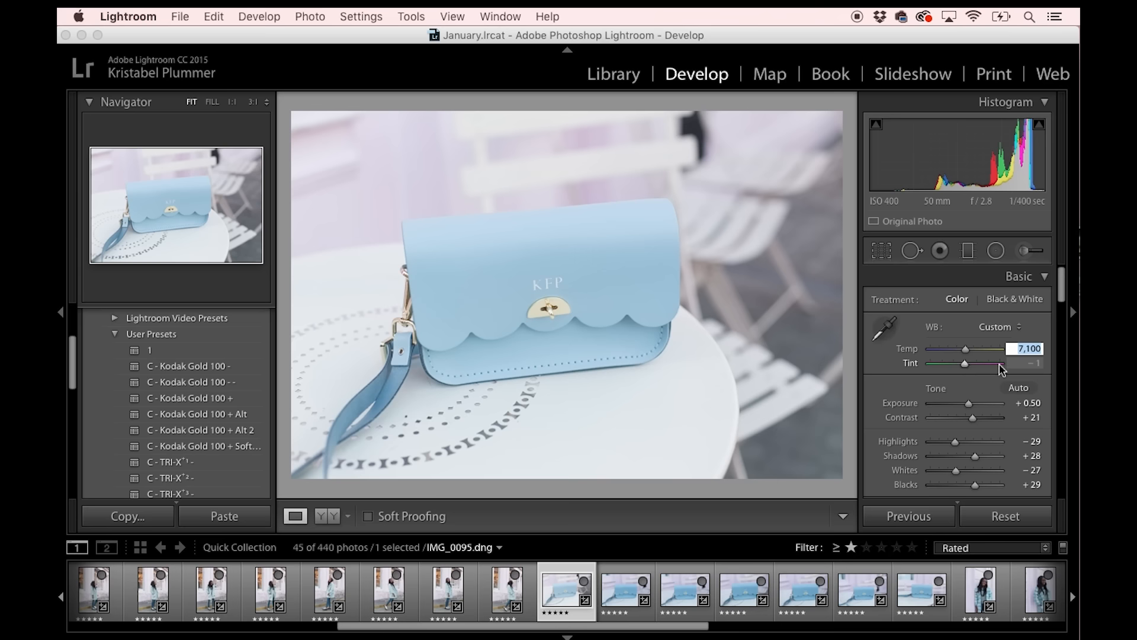
left_click_drag(966, 365, 962, 367)
key("super+z")
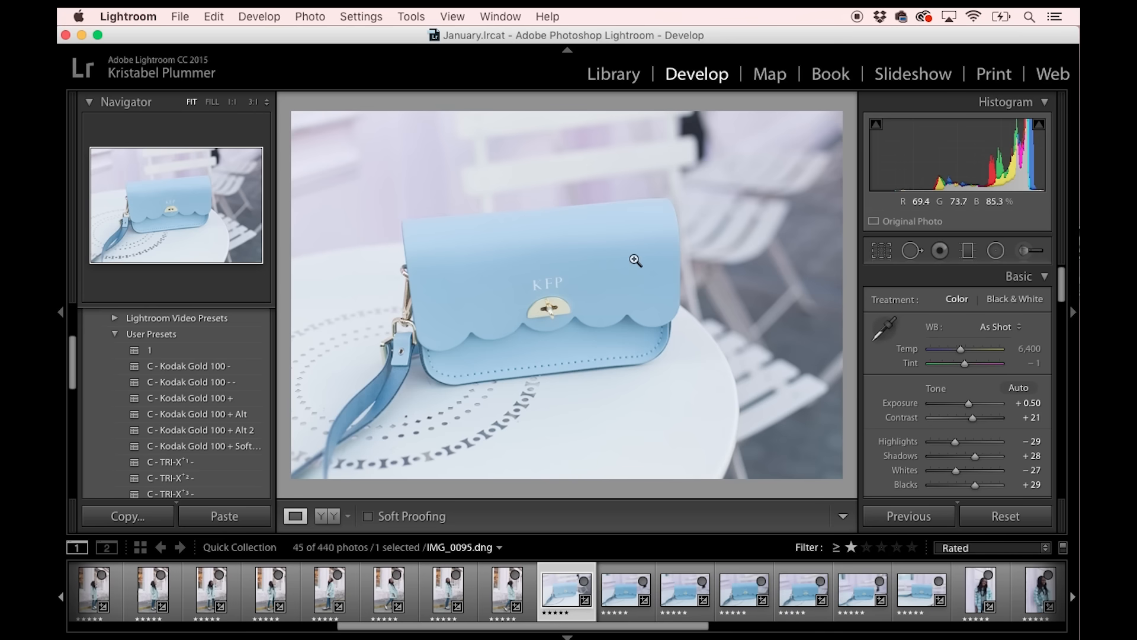
Set IMG_0095.dng's white balance by sampling the white chair back as neutral, and synchronize its settings across the seven blue bag photos.
left_click(885, 329)
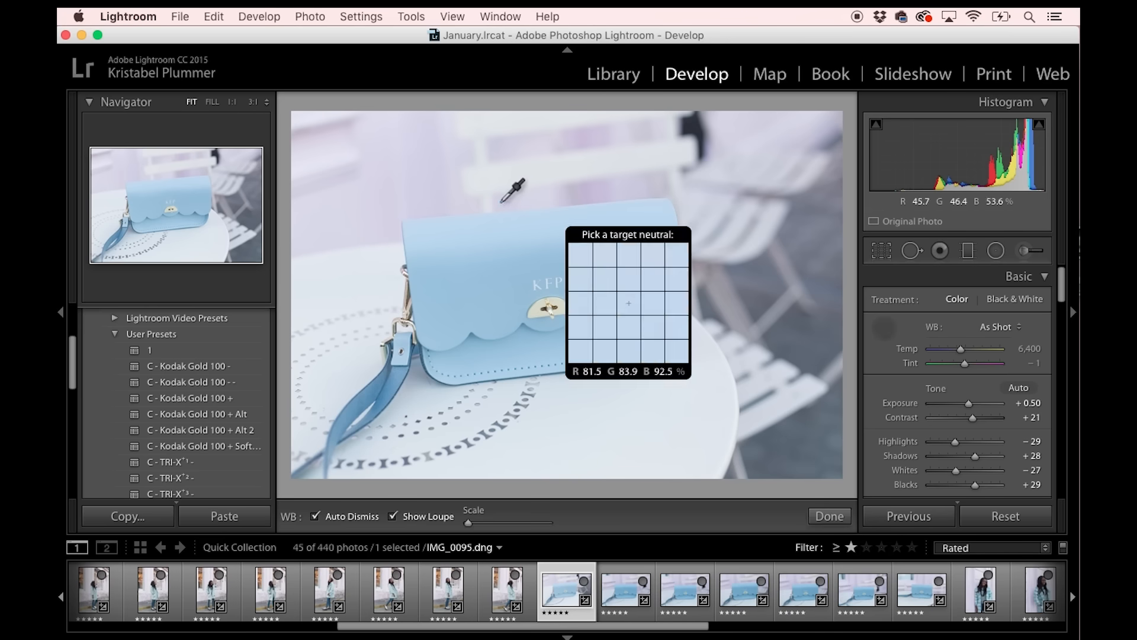
left_click(494, 173)
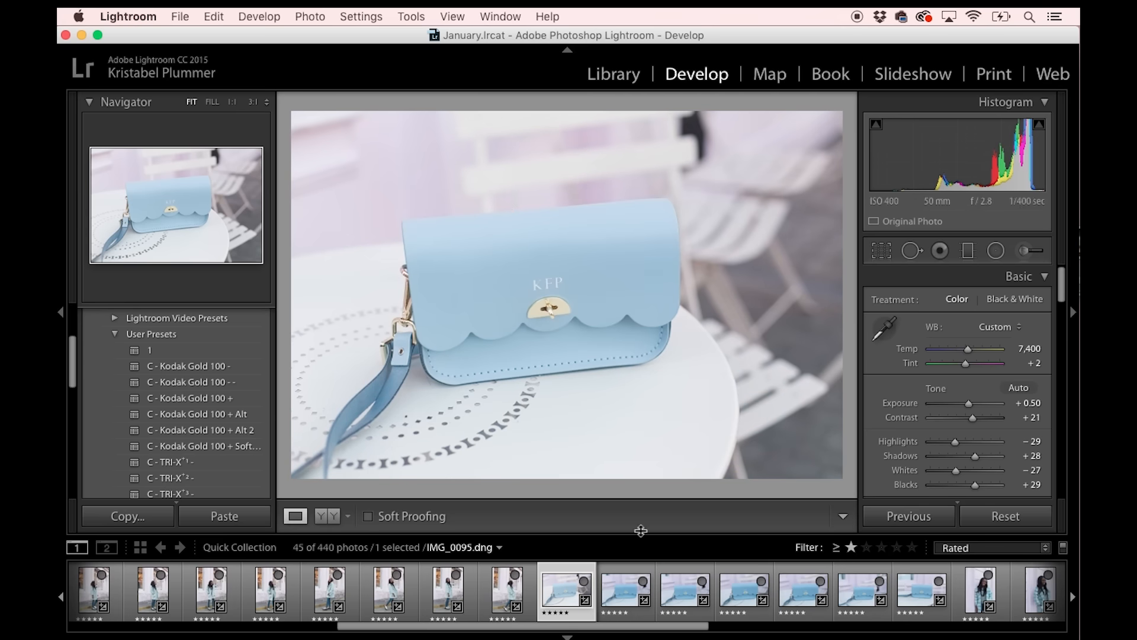
left_click(621, 595)
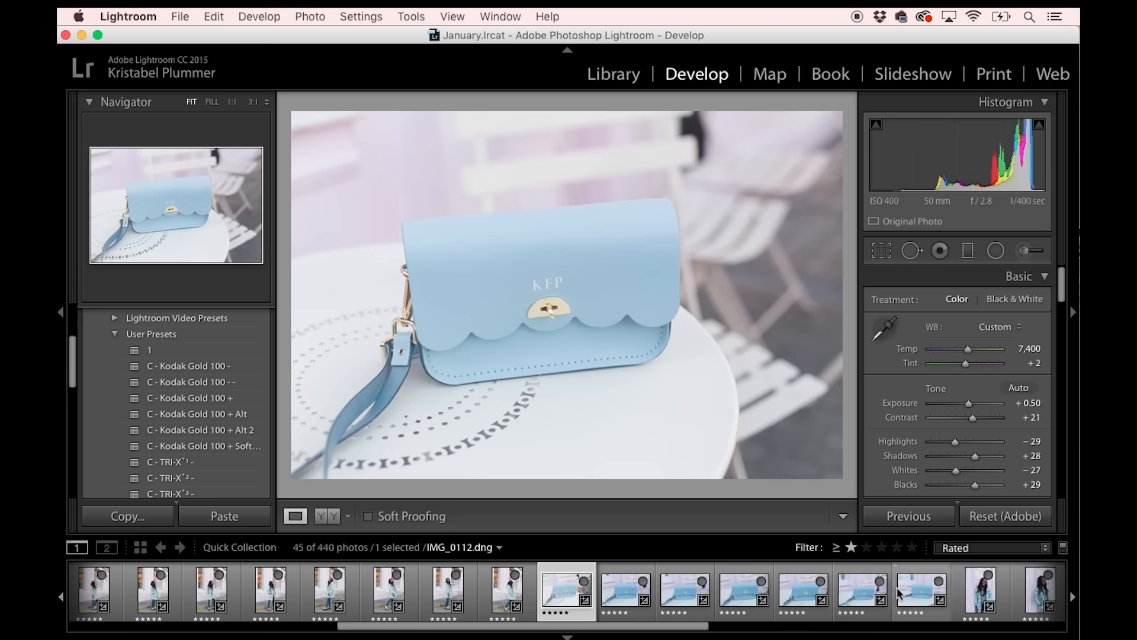
left_click(906, 594, "shift")
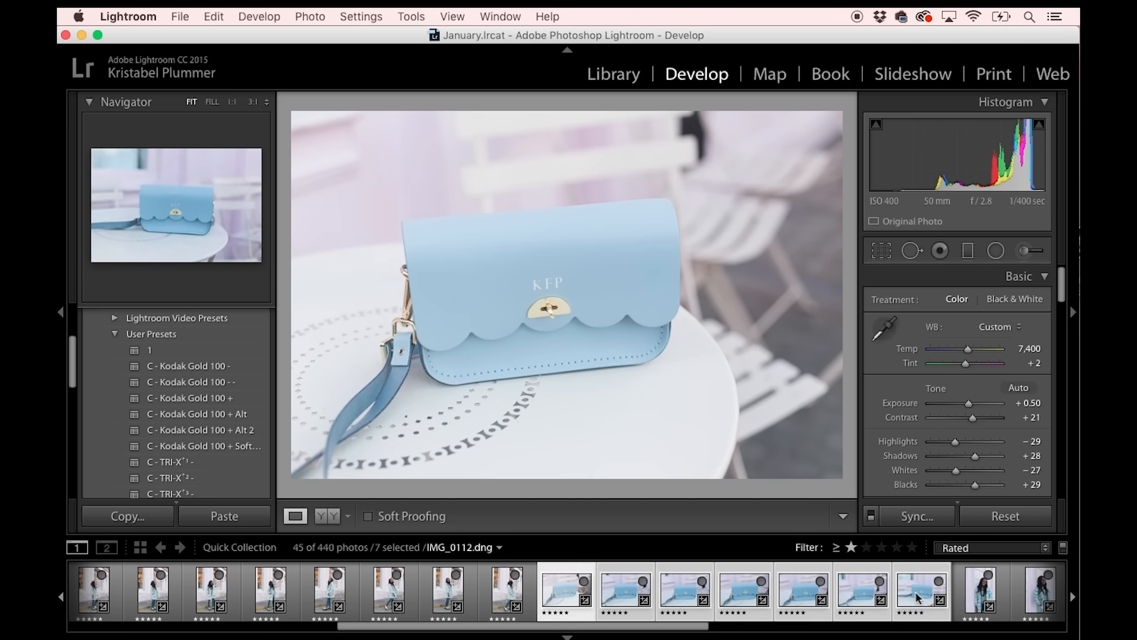
left_click(916, 516)
left_click(872, 365)
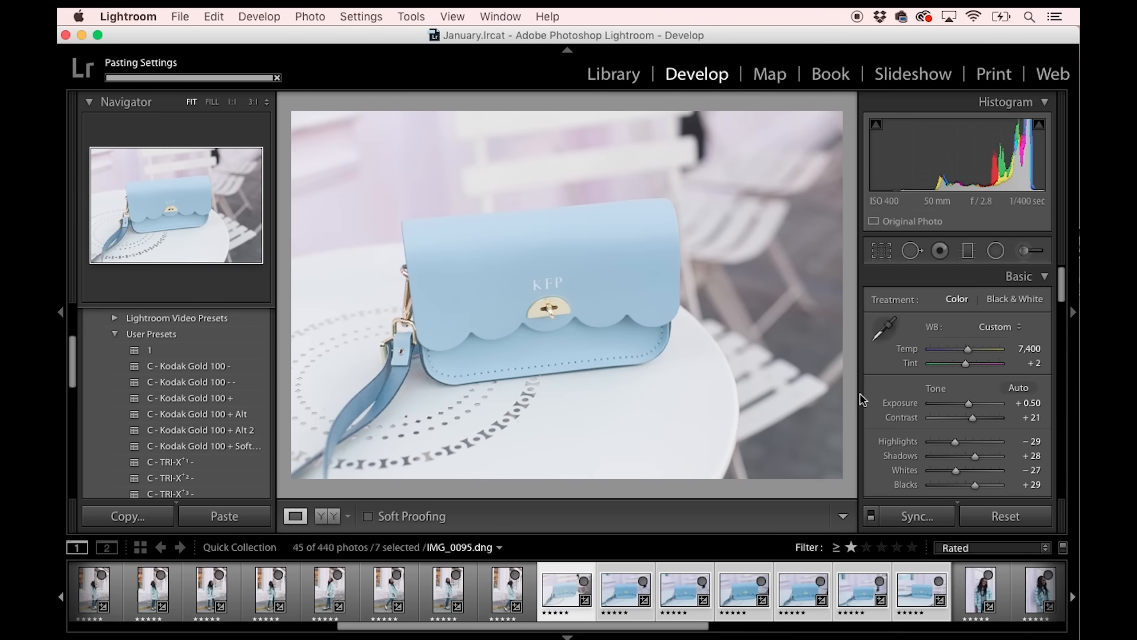
Compare the last street shot with the synchronized blue bag photos, reviewing each one through IMG_0112.dng.
left_click(503, 600)
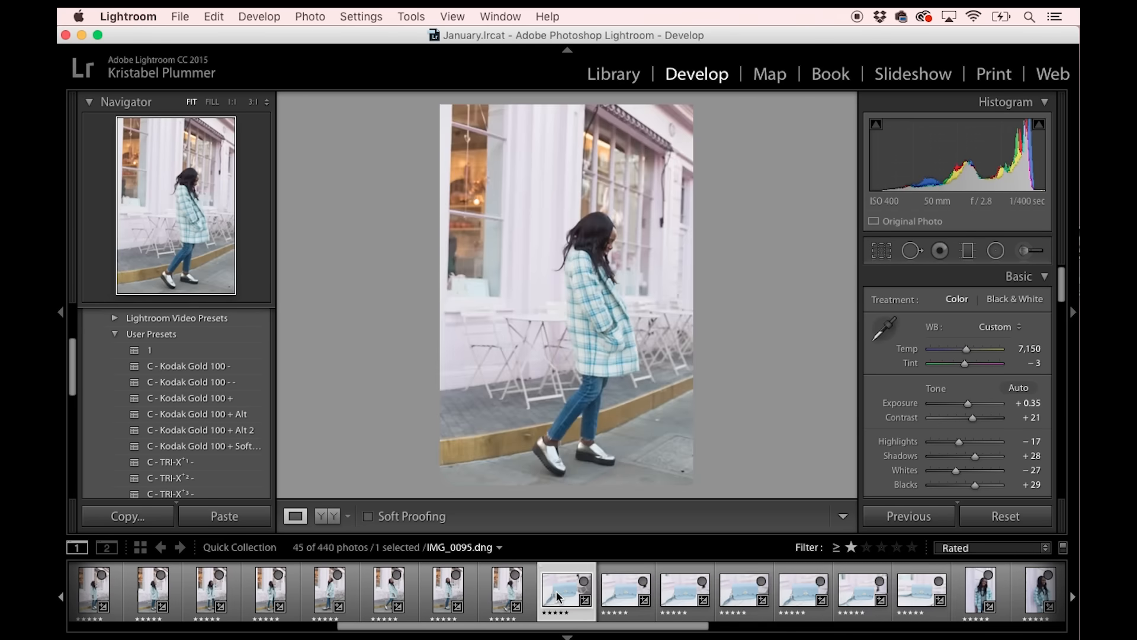
left_click(557, 593)
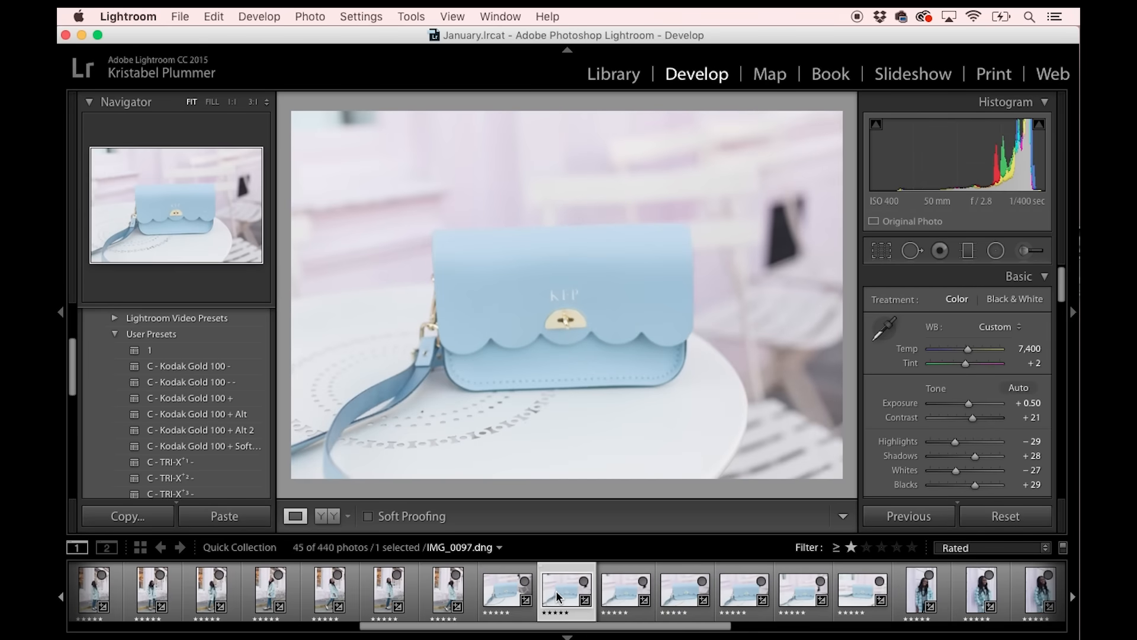
key("Right")
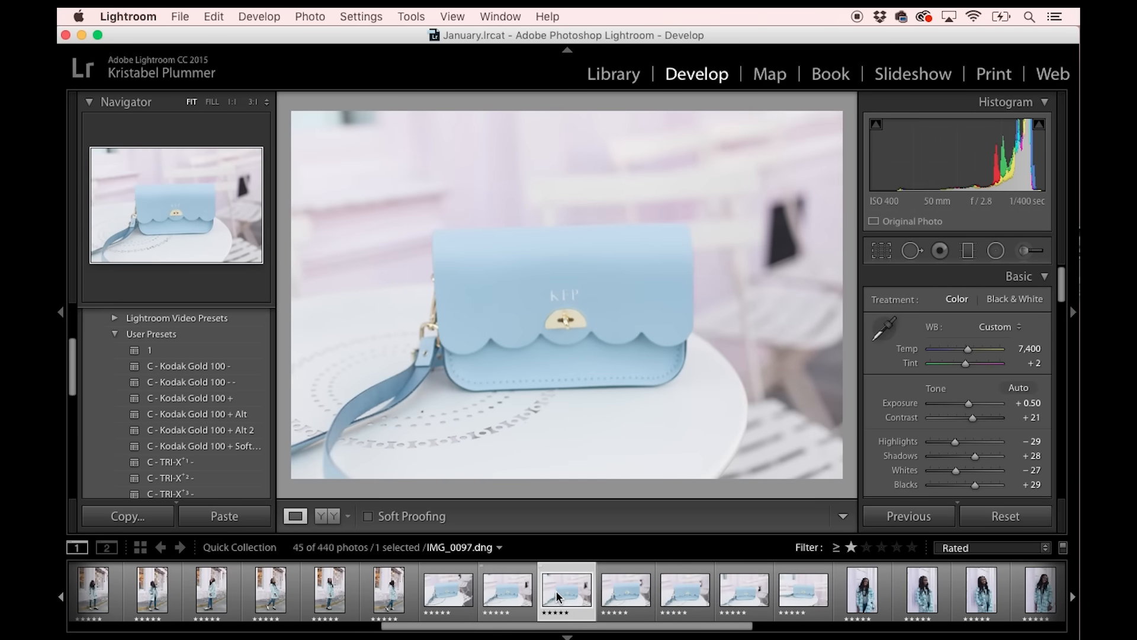
key("Right")
key("Right")
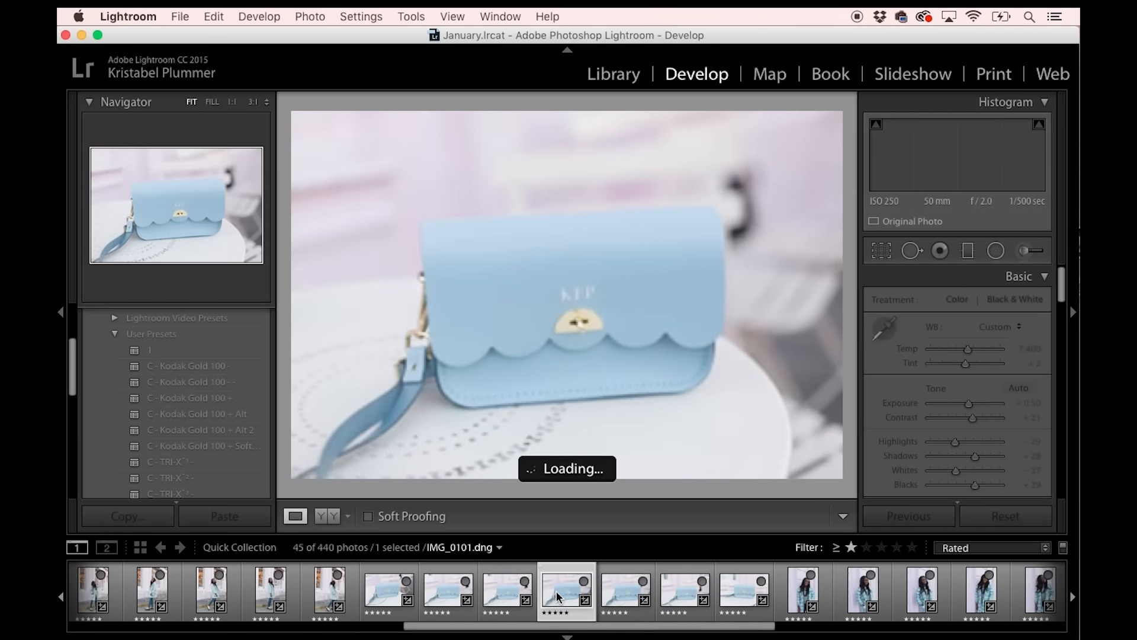
key("Right")
key("Right")
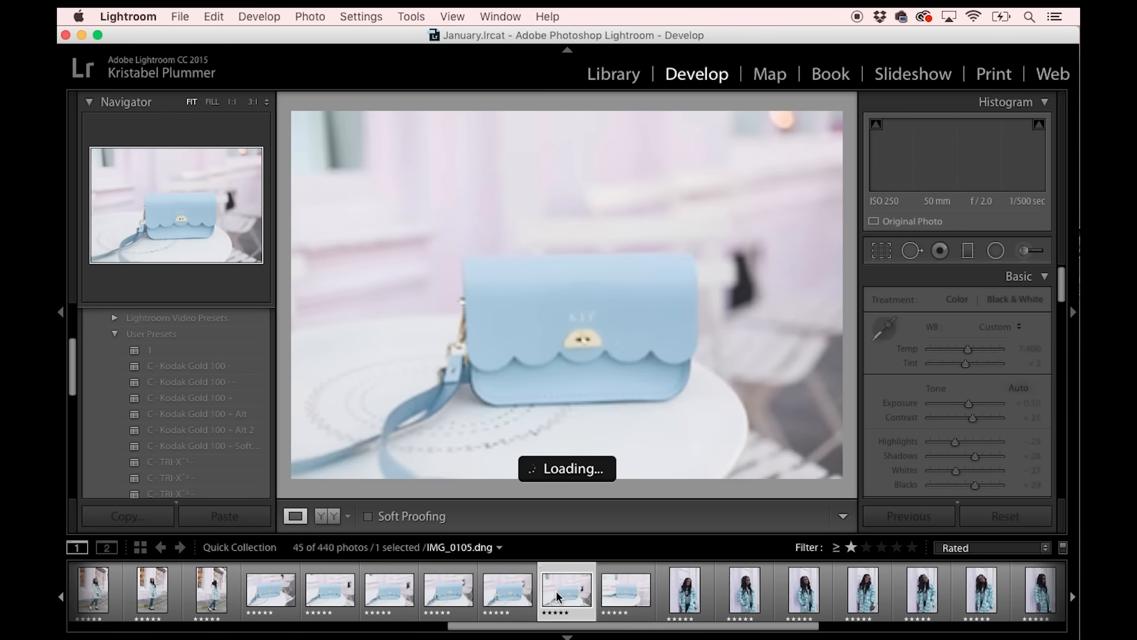
key("Right")
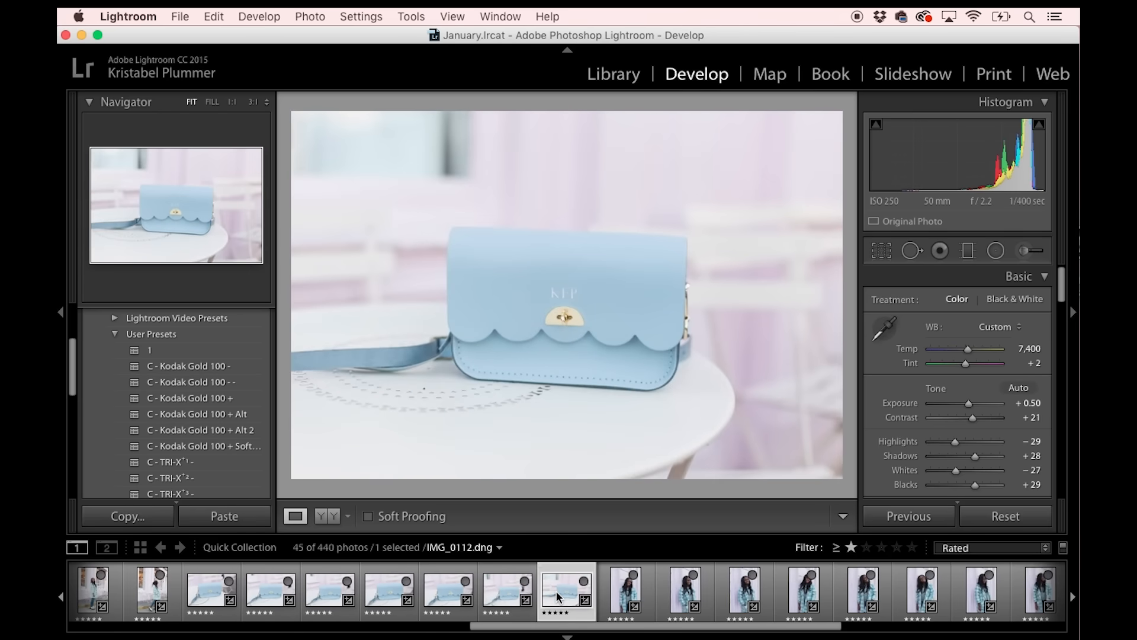
Remove the star rating from IMG_0098.dng, and undo that rating change.
left_click(332, 592)
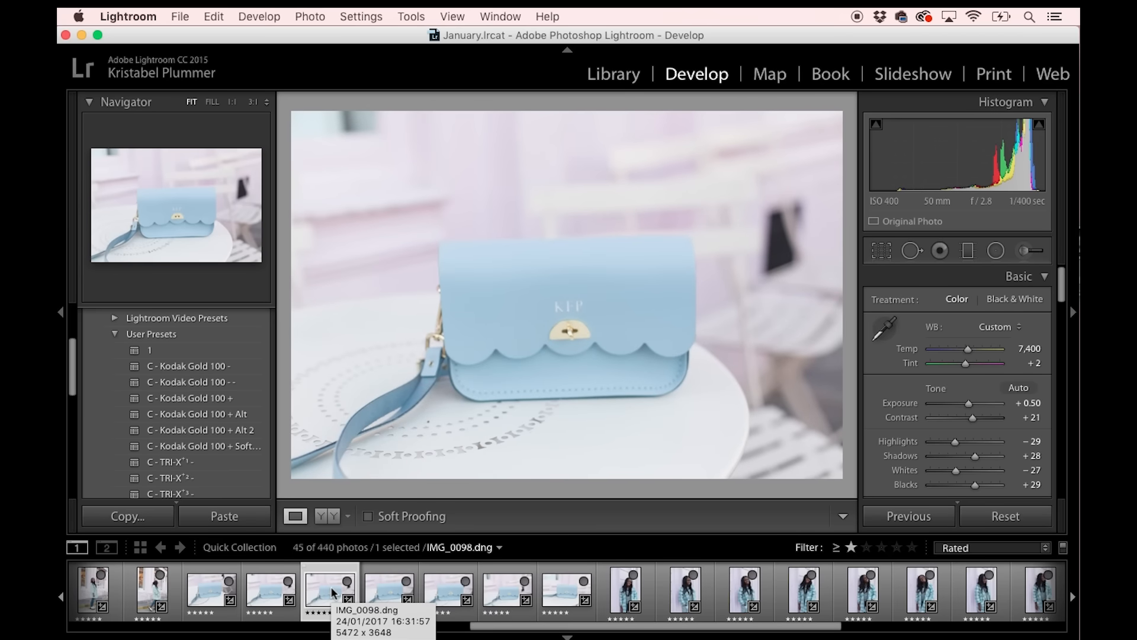
key("0")
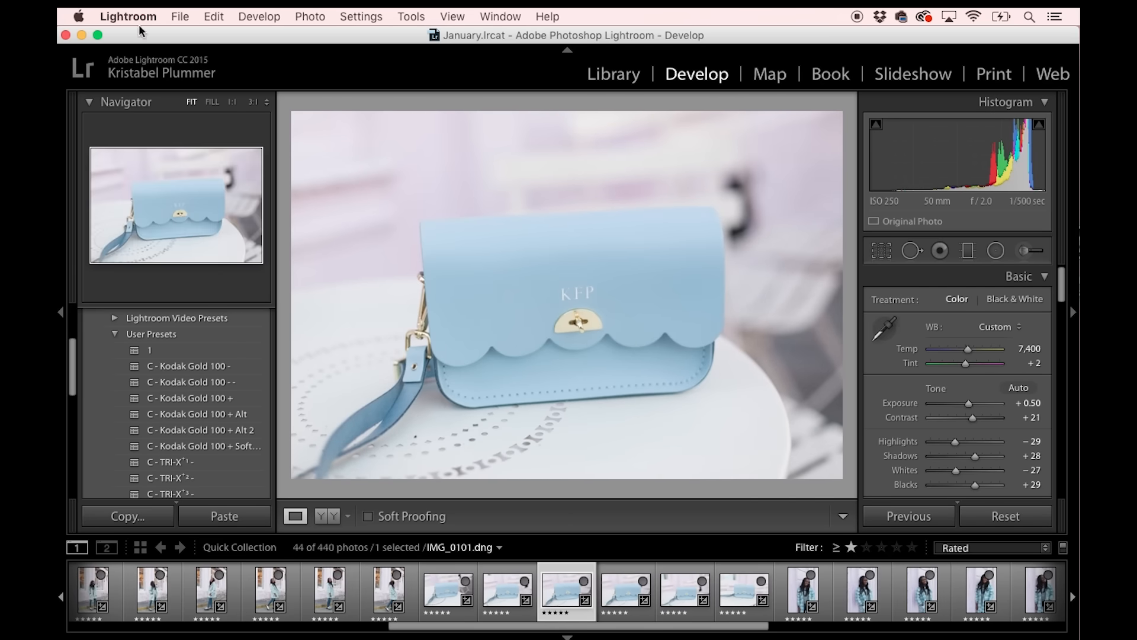
left_click(208, 12)
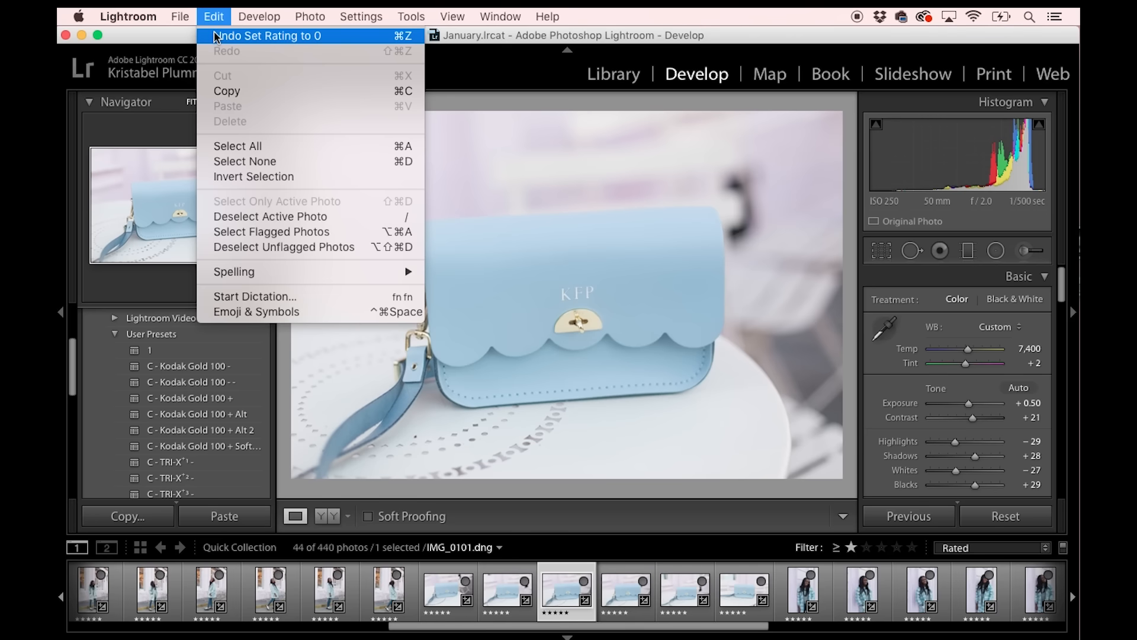
left_click(216, 36)
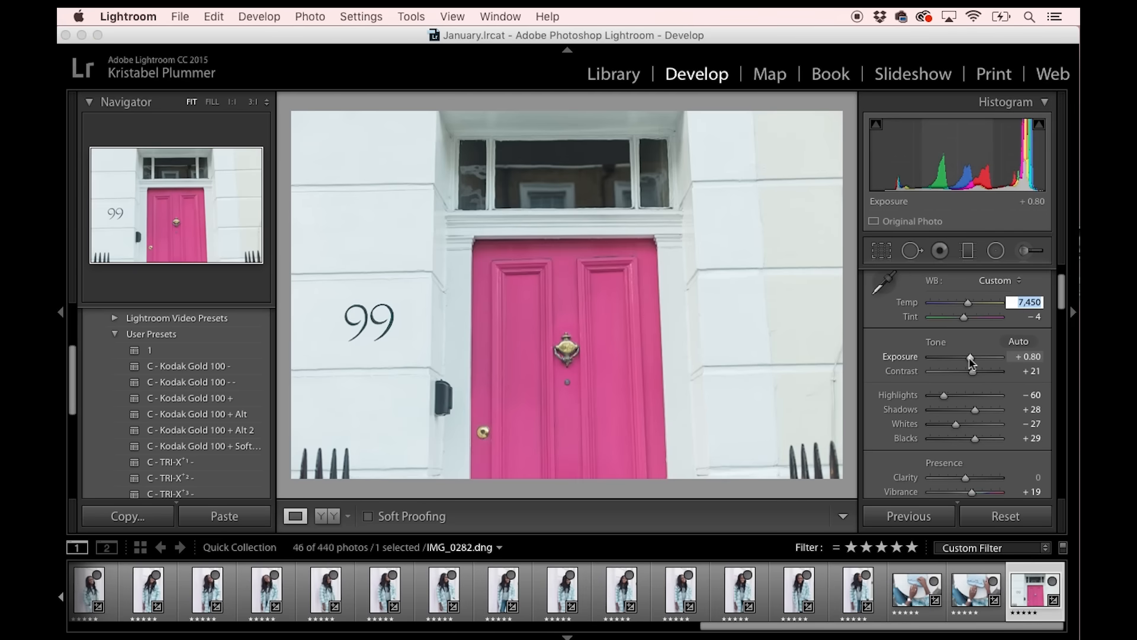
Set the pink door photo's Exposure to +0.90 and heal away the door's peephole with a size 75 spot removal brush.
left_click_drag(971, 358, 972, 358)
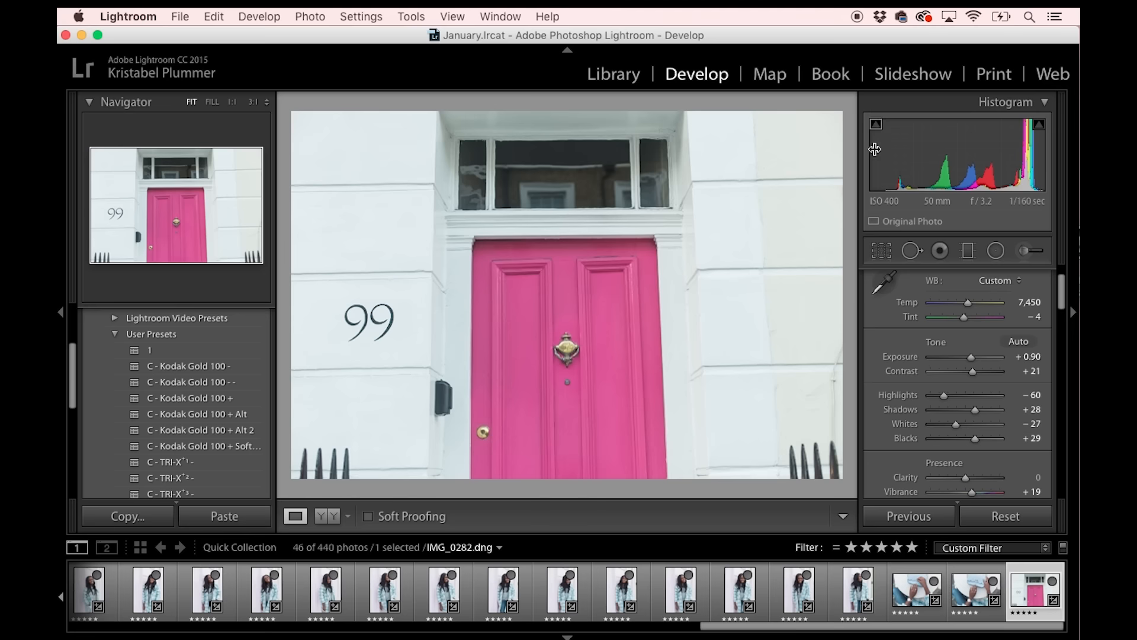
left_click(912, 251)
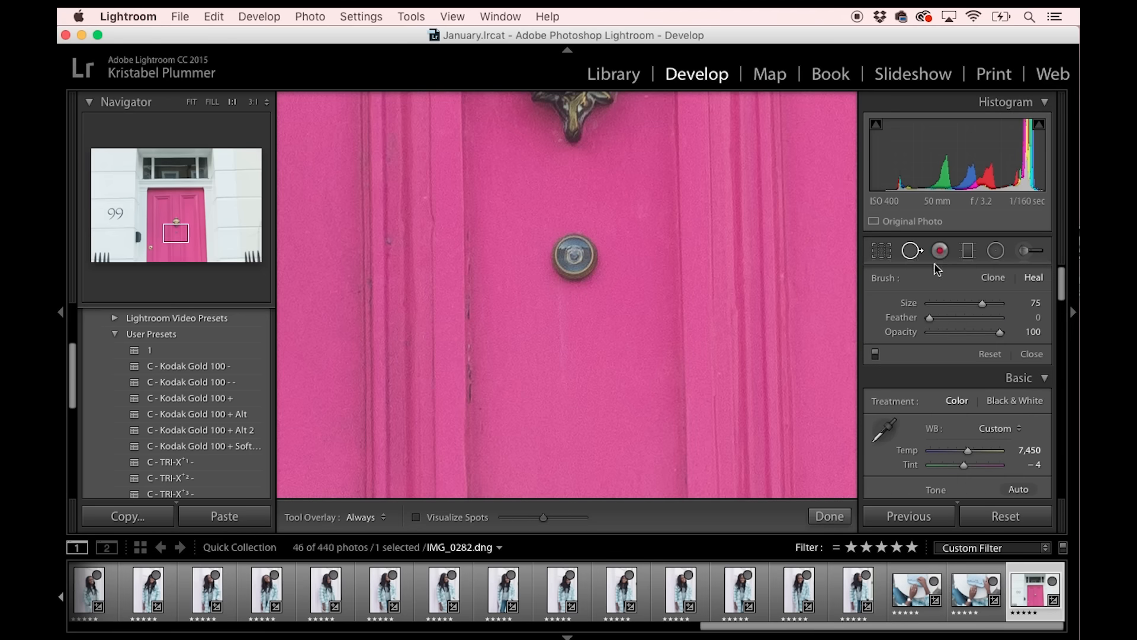
left_click(575, 256)
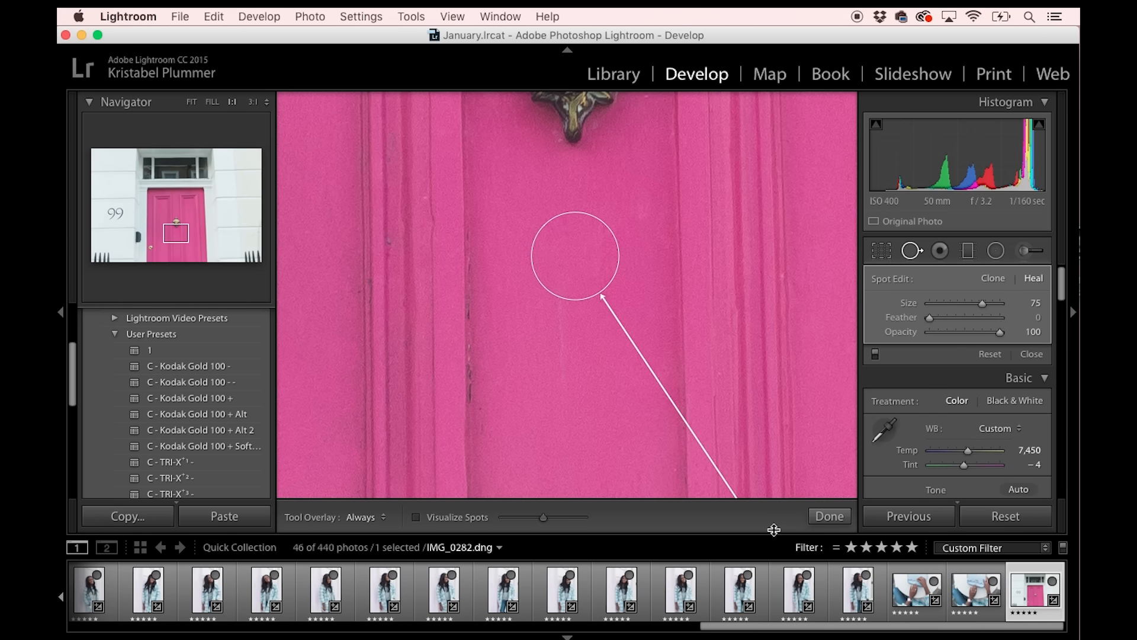
left_click(191, 103)
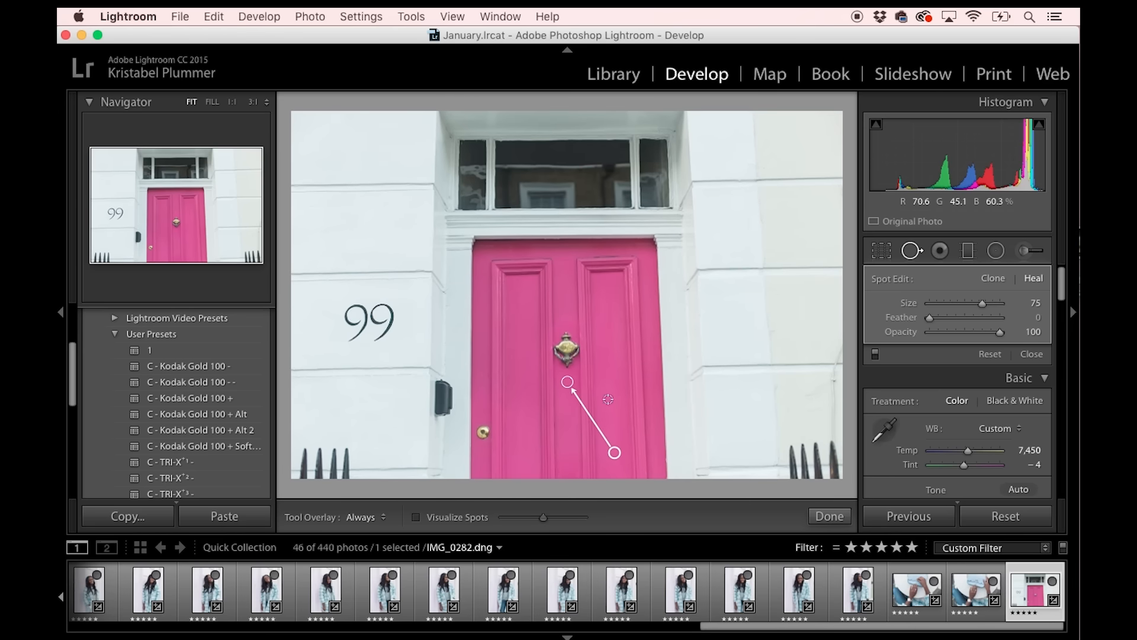
left_click(829, 517)
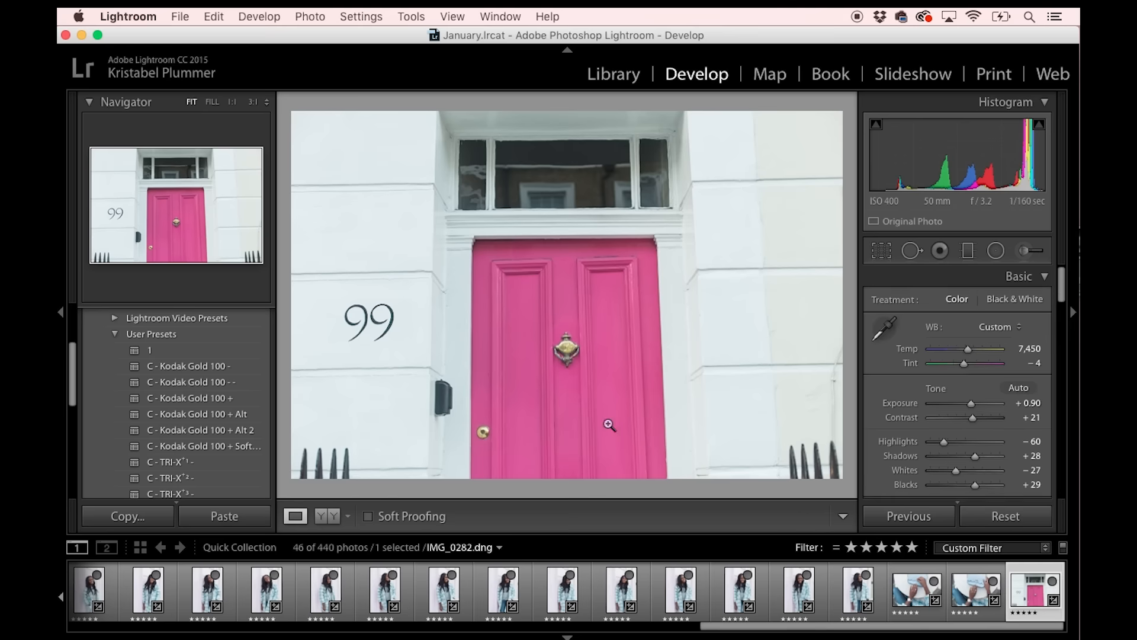
left_click(563, 385)
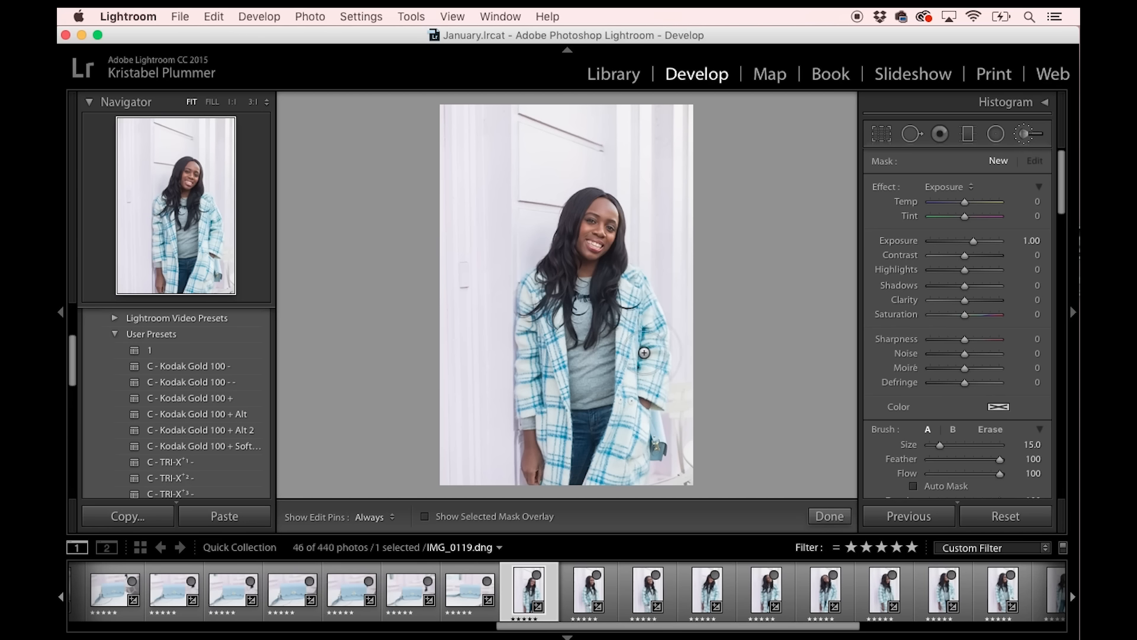
Paint an Adjustment Brush mask with Exposure 0.93 over the grey sweater in IMG_0119.dng.
left_click_drag(972, 244, 972, 249)
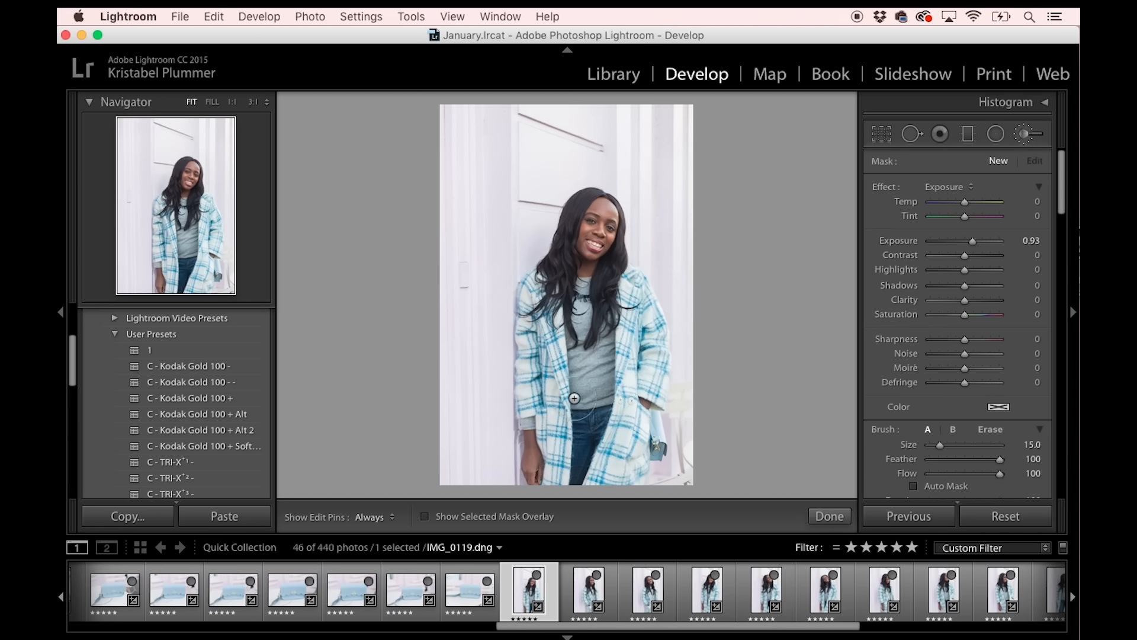
key("h")
mouse_move(592, 356)
left_mouse_down()
mouse_move(581, 316)
mouse_move(589, 384)
left_mouse_up()
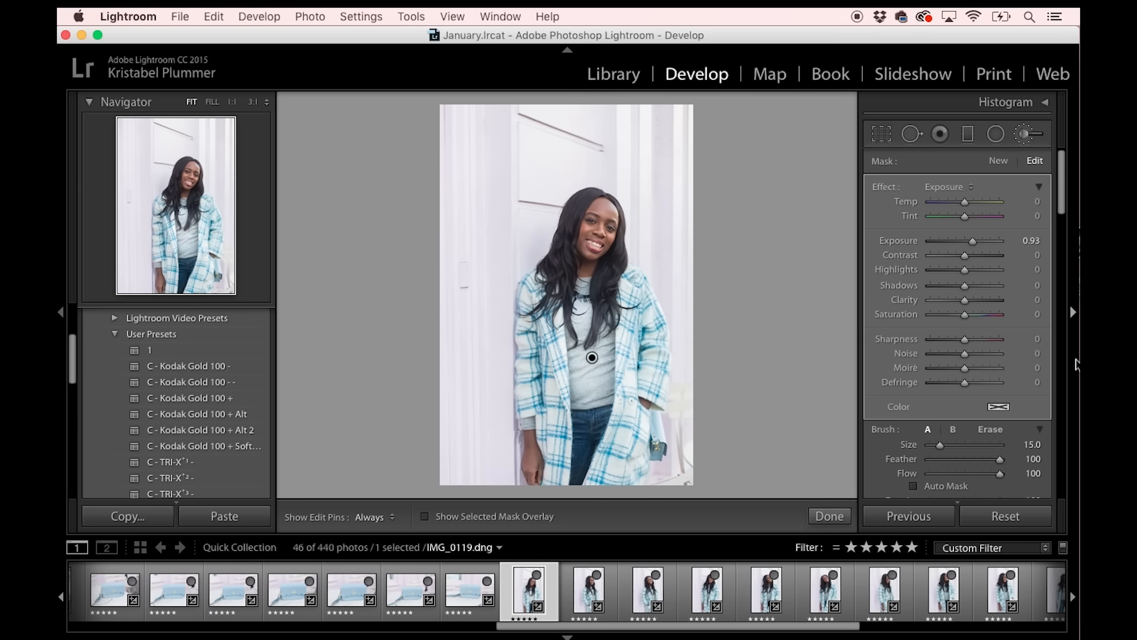
Reduce the sweater brush mask's Exposure to 0.21.
mouse_move(999, 460)
left_mouse_down()
mouse_move(953, 463)
mouse_move(1001, 465)
left_mouse_up()
double_click(973, 243)
mouse_move(964, 244)
left_mouse_down()
mouse_move(948, 243)
mouse_move(968, 250)
left_mouse_up()
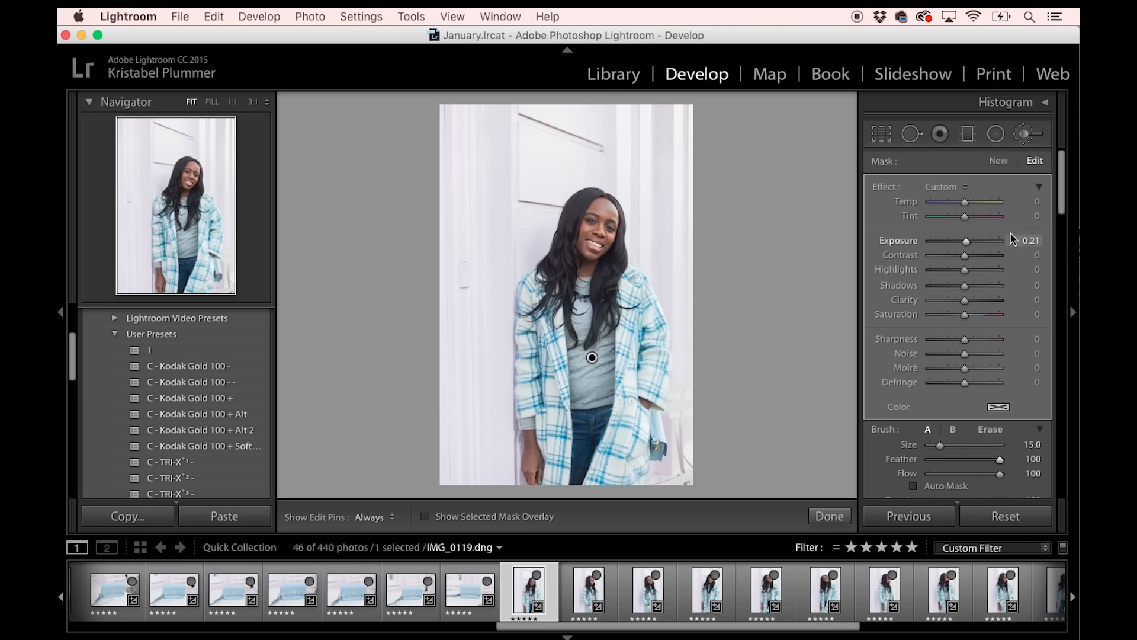
left_click(1029, 240)
scroll(988, 386, "down", 3)
scroll(995, 271, "down", 2)
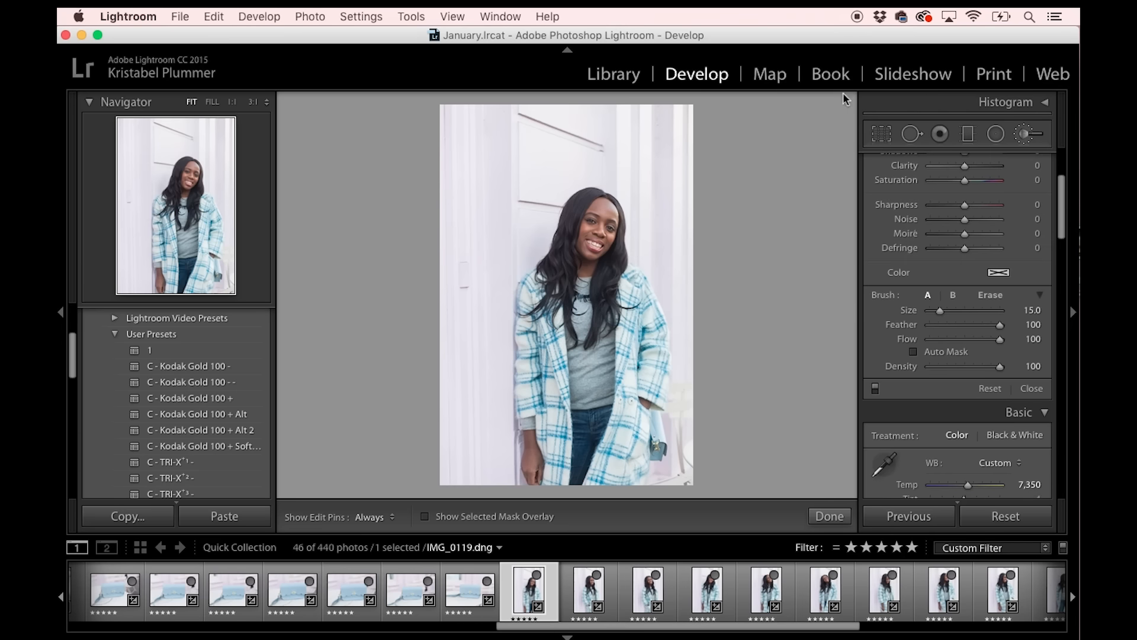
View the Crop & Straighten options on IMG_0119.dng without cropping, and review the edited street photos starting at IMG_9867.dng.
left_click(882, 134)
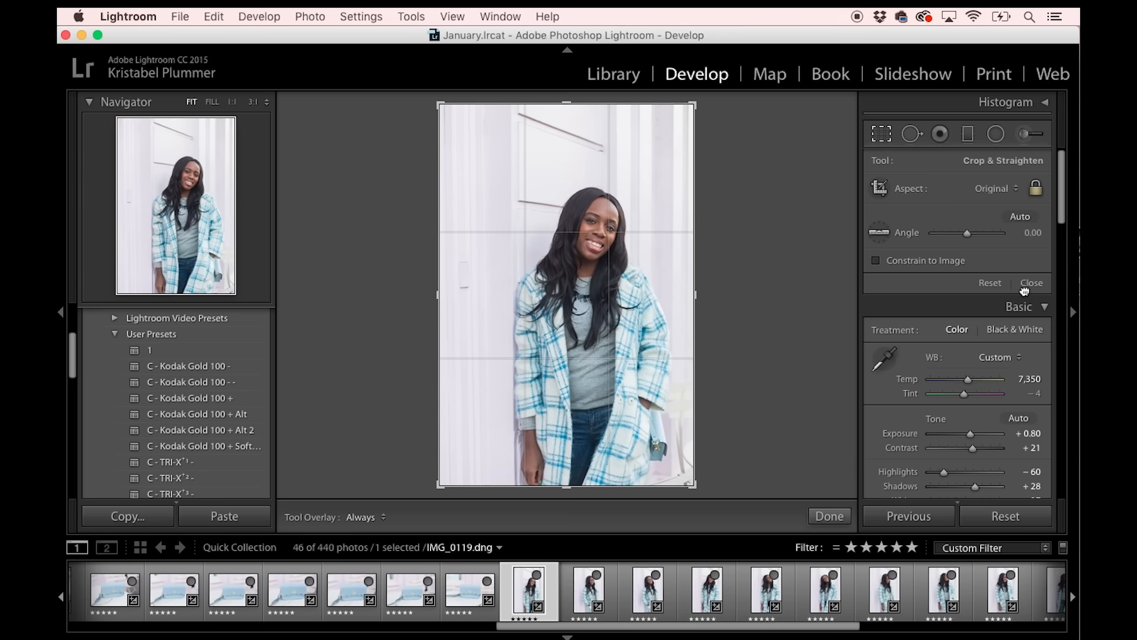
left_click(1031, 283)
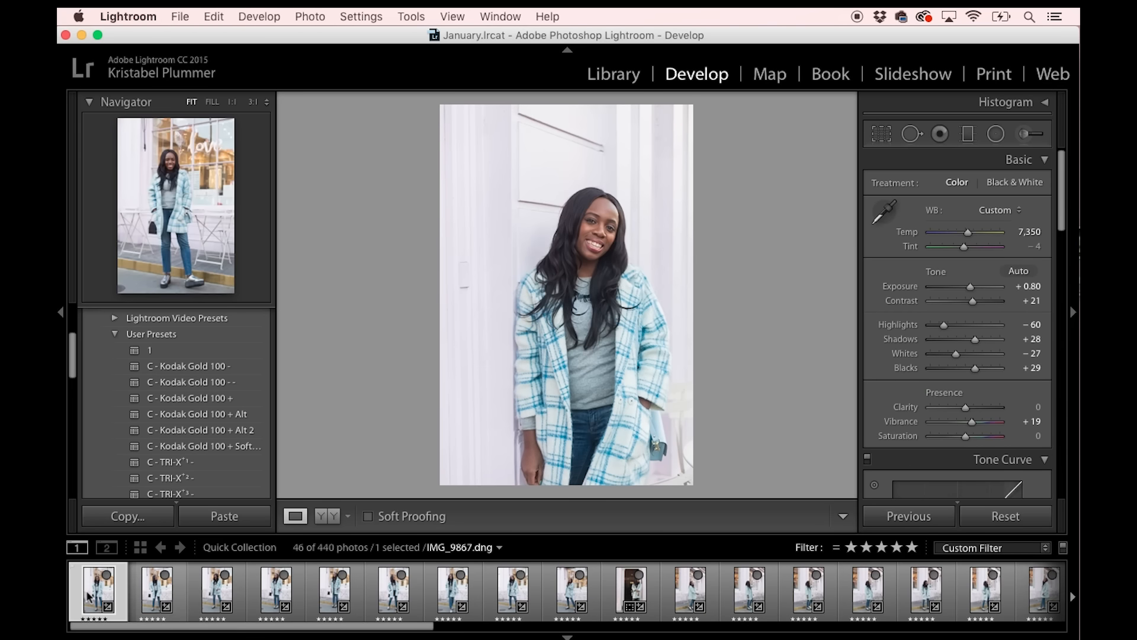
key("Right")
key("Right")
key("Right")
key("Right")
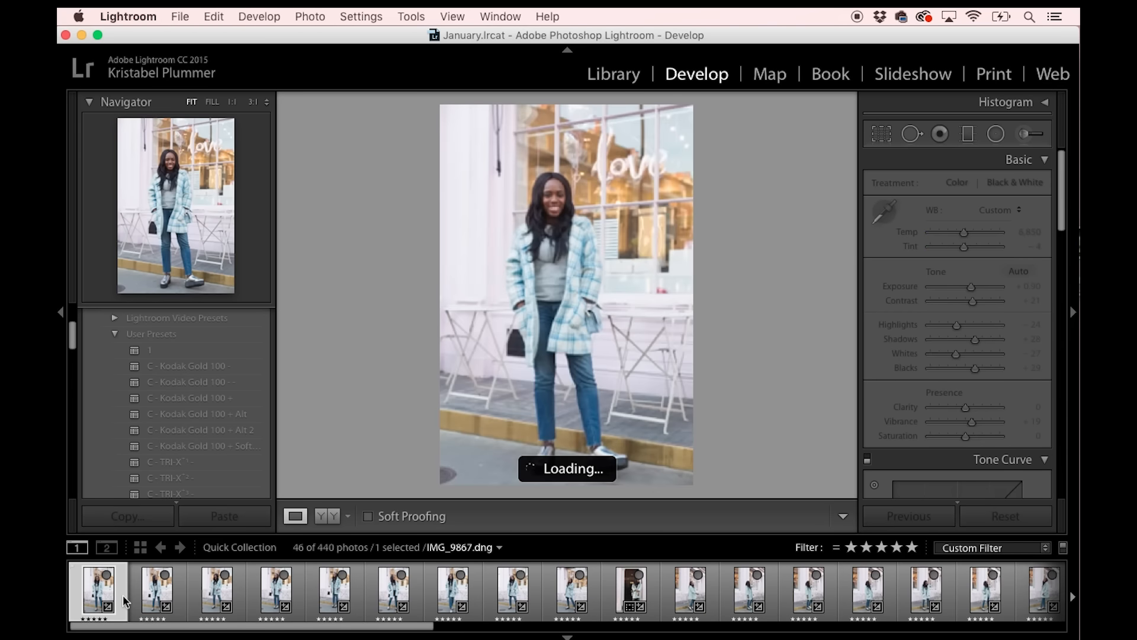
key("Right")
key("Right")
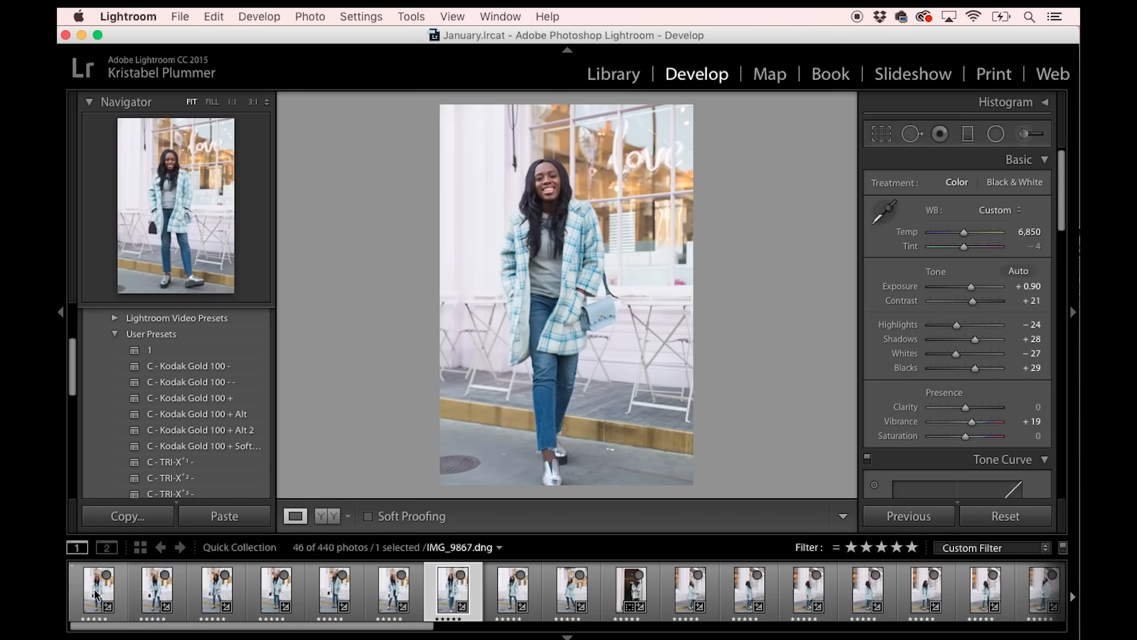
Select all the portrait-format photos, leaving out the seven blue bag shots and the last three landscape shots.
left_click(102, 583)
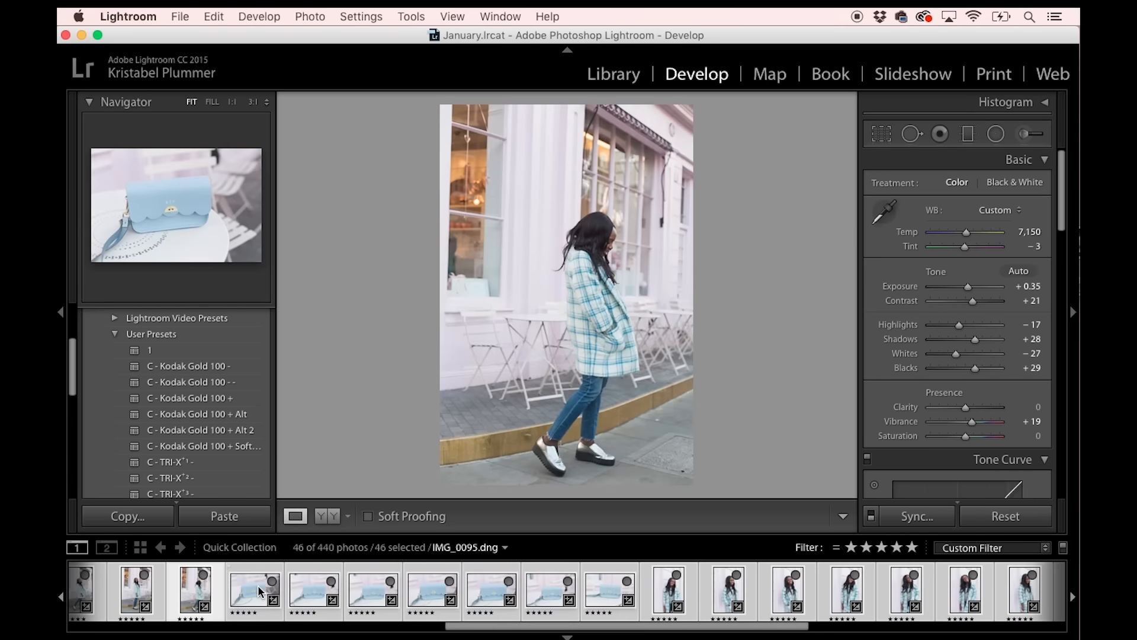
mouse_move(259, 589)
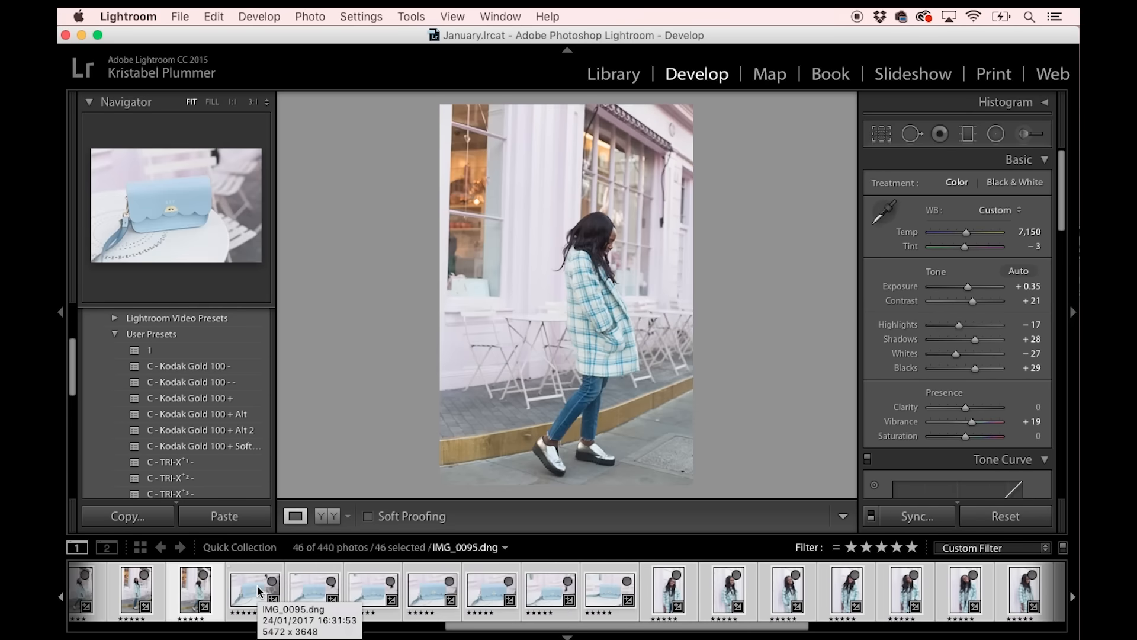
left_click(259, 590, "super")
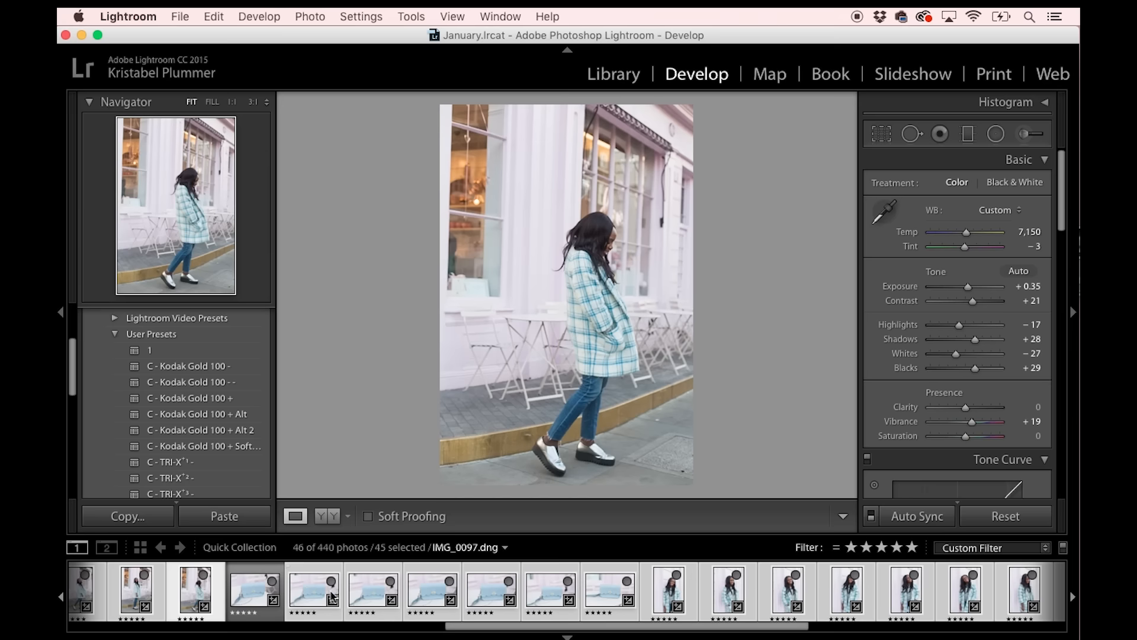
left_click(332, 595, "super")
left_click(373, 592, "super")
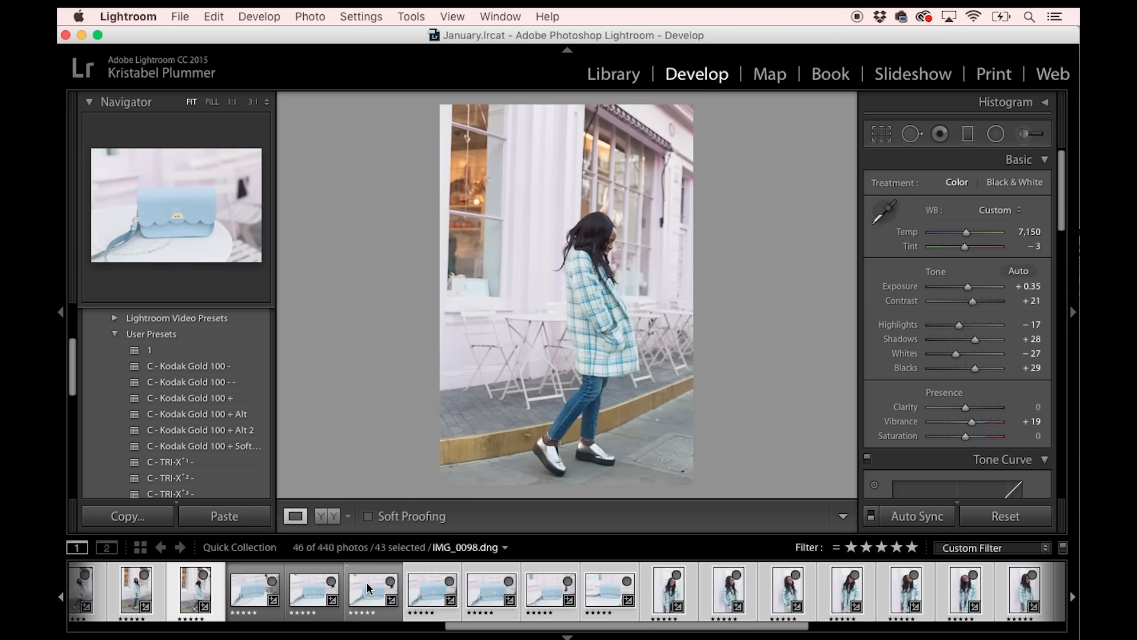
left_click(436, 592, "super")
left_click(491, 591, "super")
left_click(551, 591, "super")
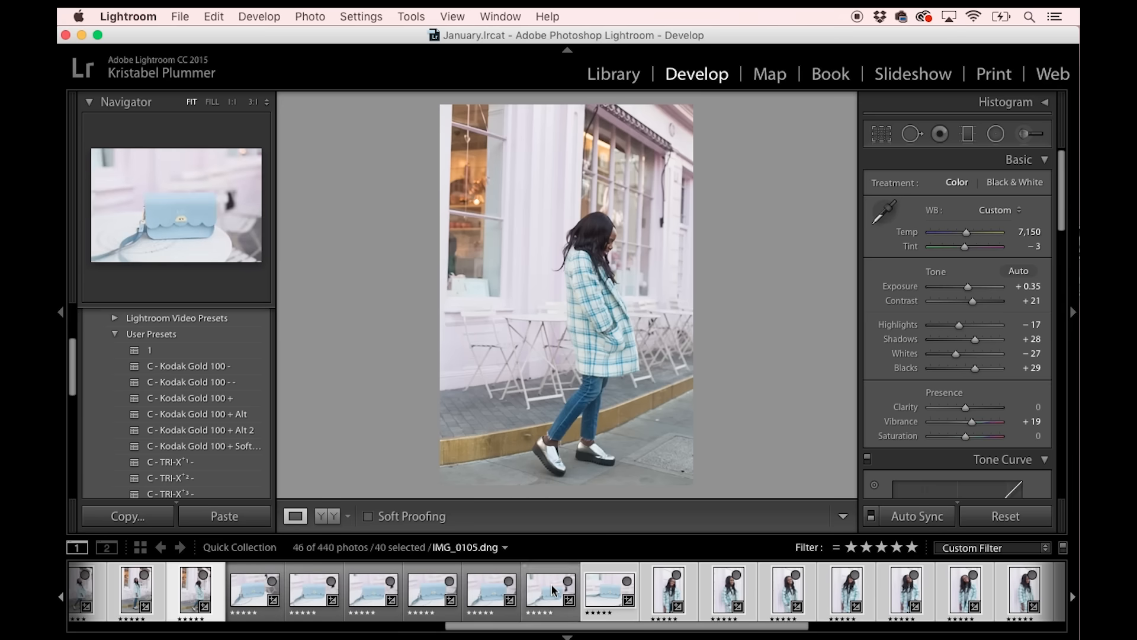
left_click(600, 590, "super")
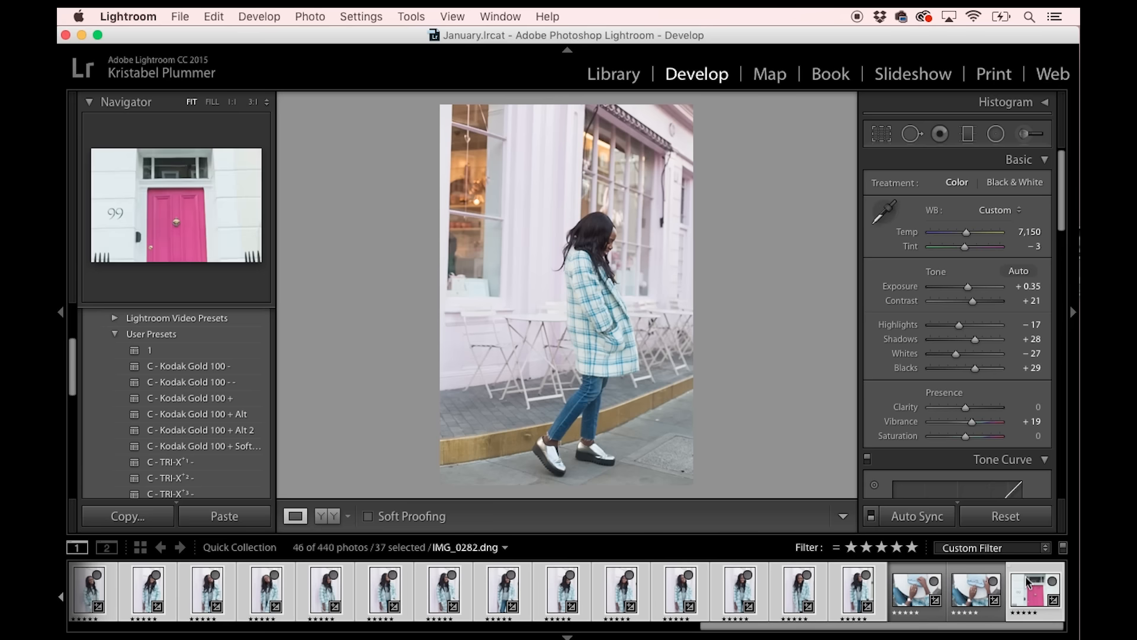
left_click(1033, 591, "super")
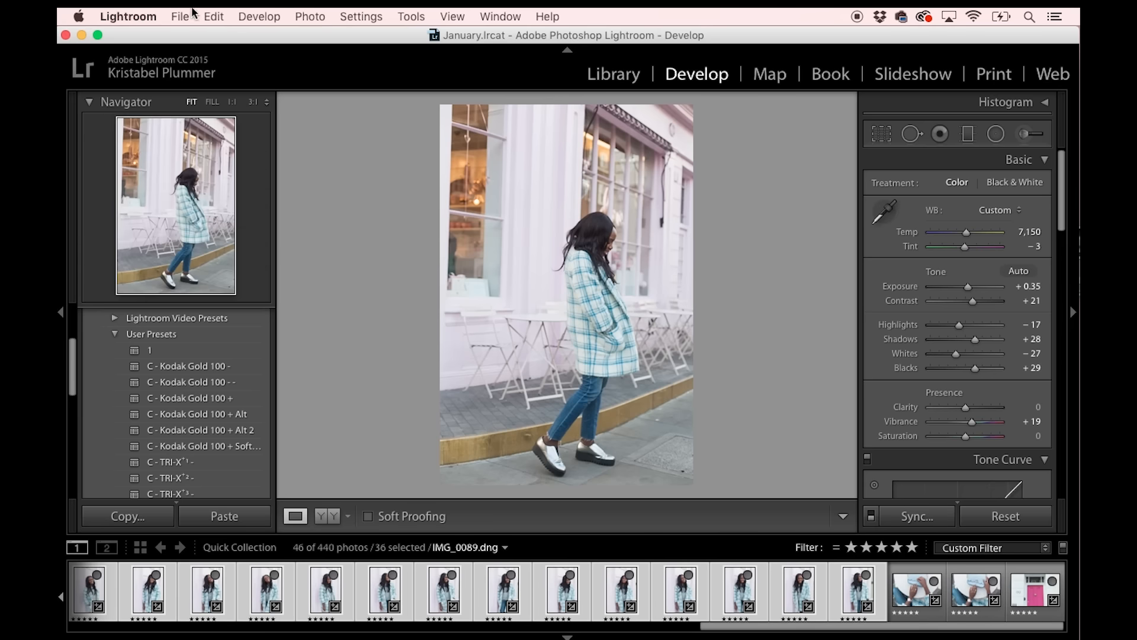
Start exporting the selected portrait photos, with the subfolder named Tutorial and the custom file name text set to tutorial.
left_click(184, 16)
left_click(211, 196)
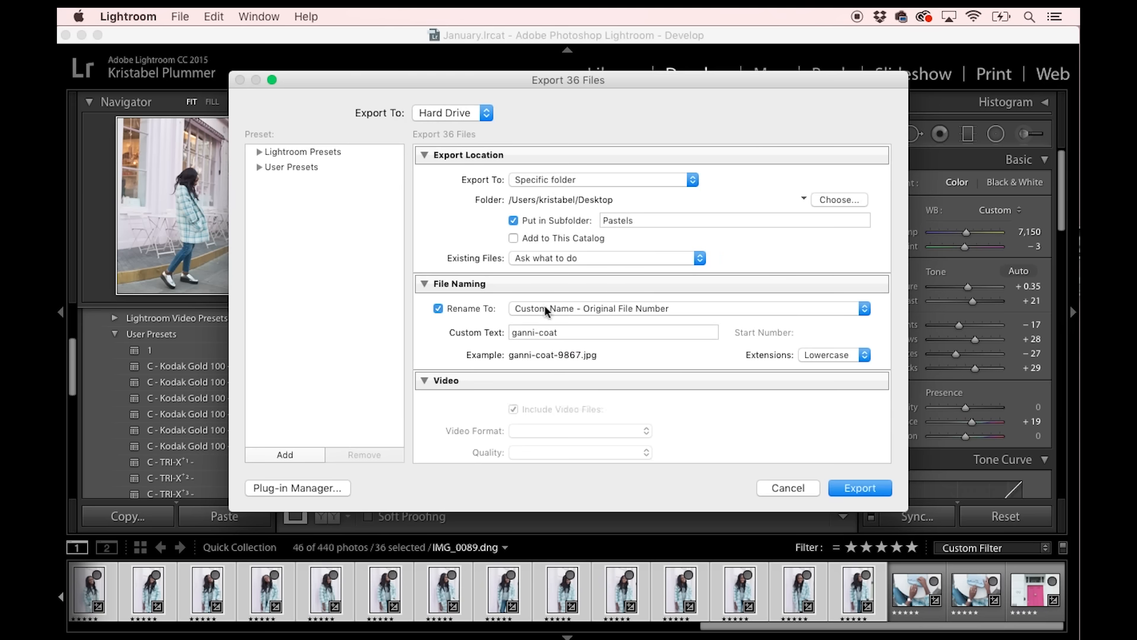
double_click(639, 221)
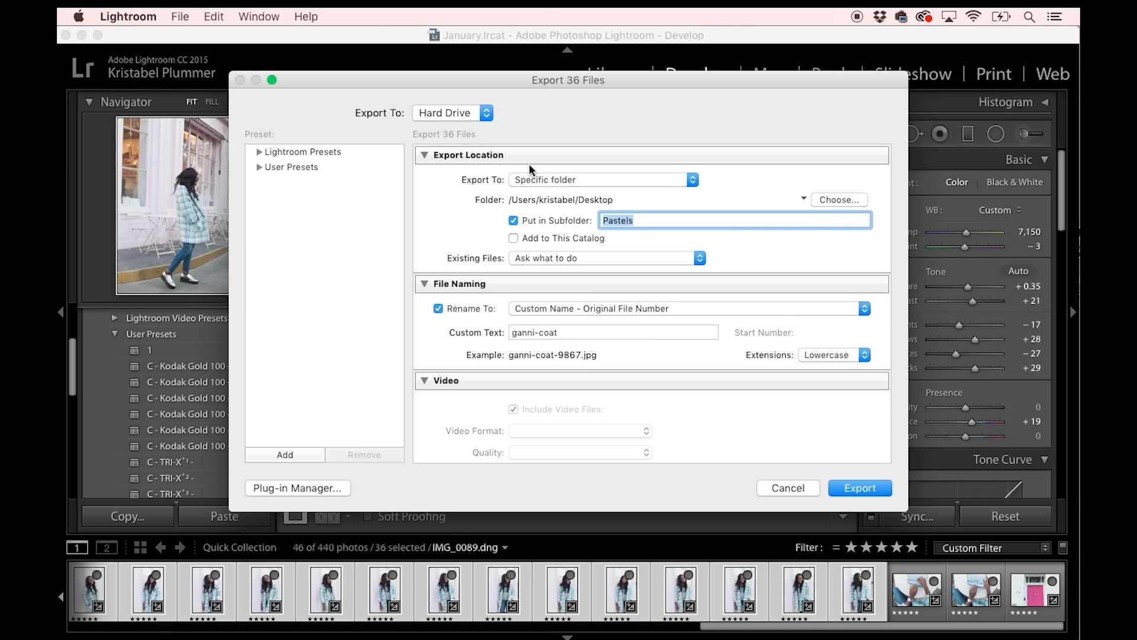
type("Tutorial")
triple_click(546, 332)
key("BackSpace")
type("tut")
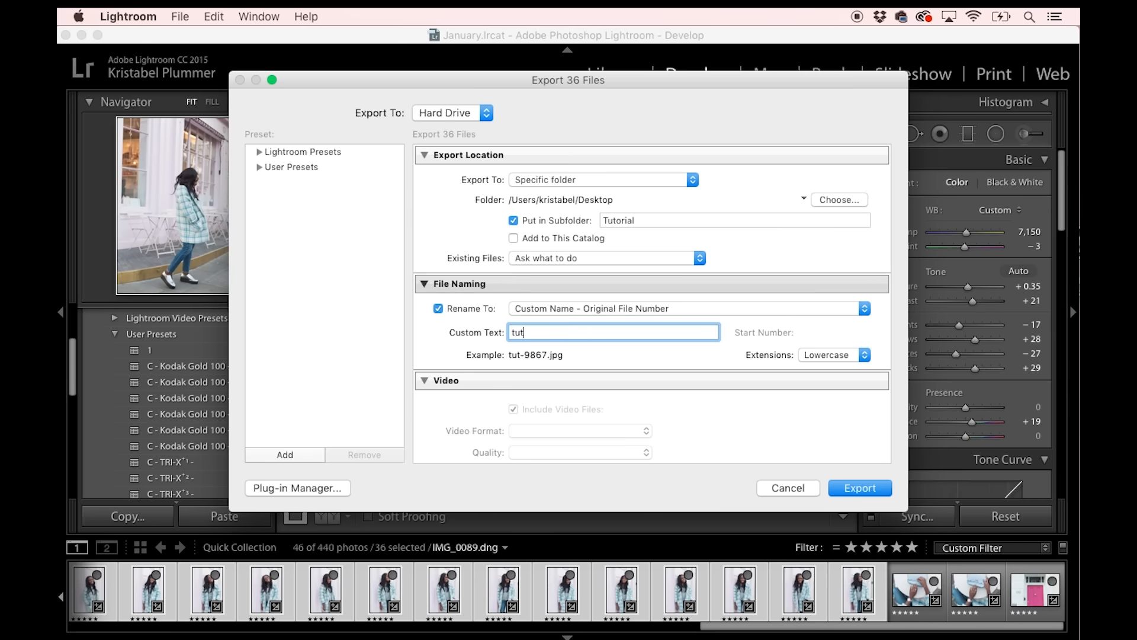
type("orial")
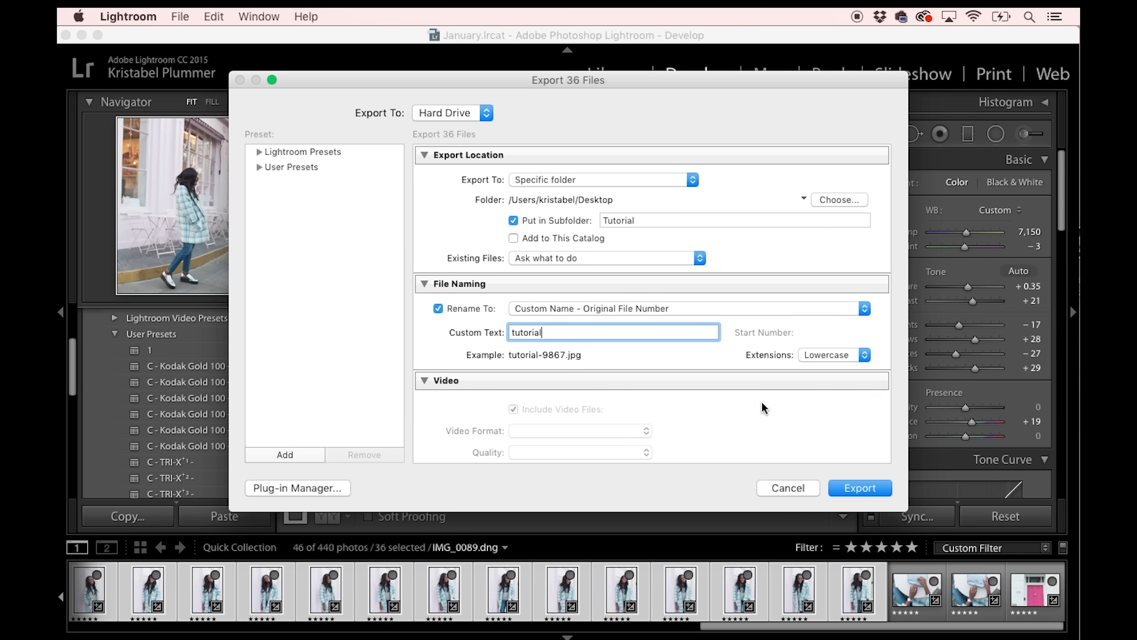
Check the remaining export settings and export the portrait photos as JPEGs at quality 60, resized to a 1,000-pixel short edge.
scroll(636, 329, "down", 5)
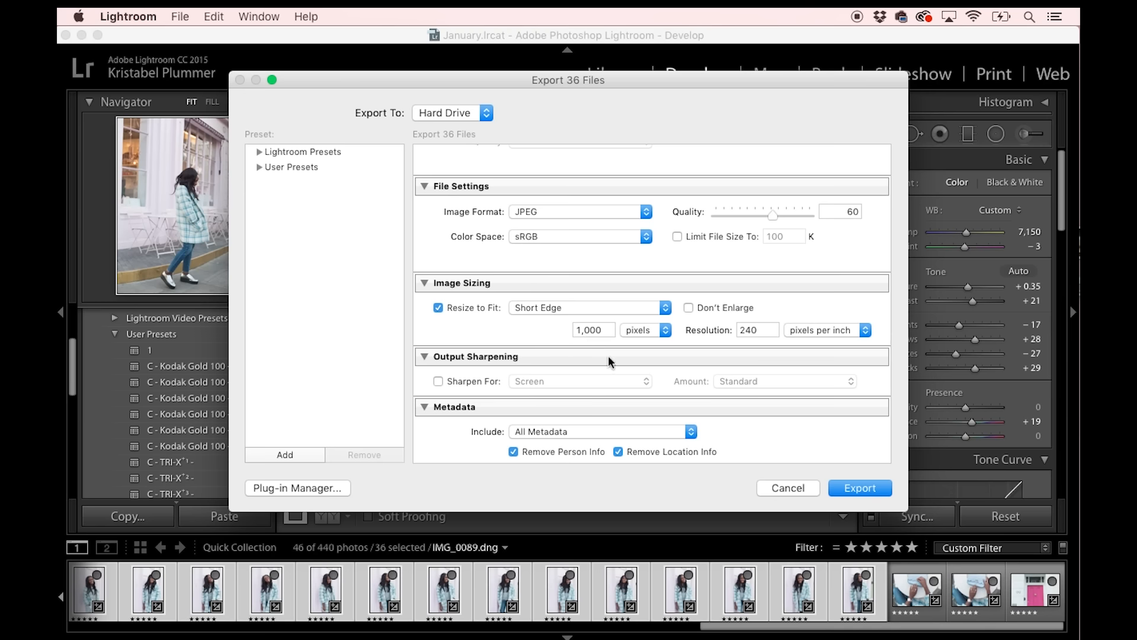
scroll(733, 390, "down", 5)
left_click(841, 486)
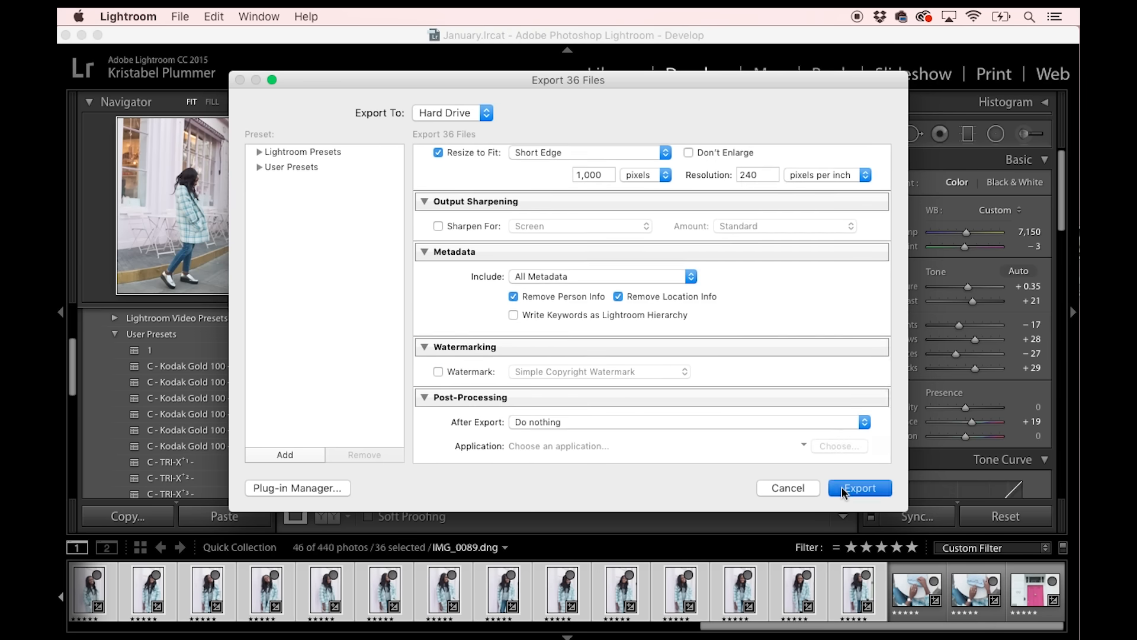
Invert the selection so that the ten landscape photos are selected instead.
left_click(224, 16)
left_click(237, 176)
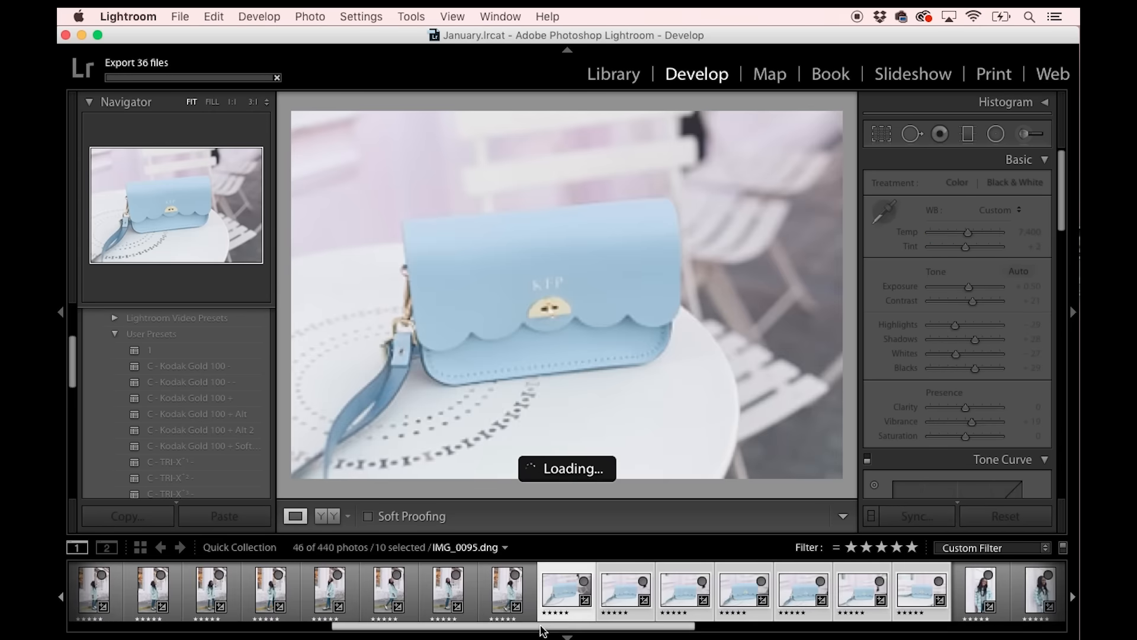
scroll(455, 598, "up", 4)
scroll(455, 598, "up", 3)
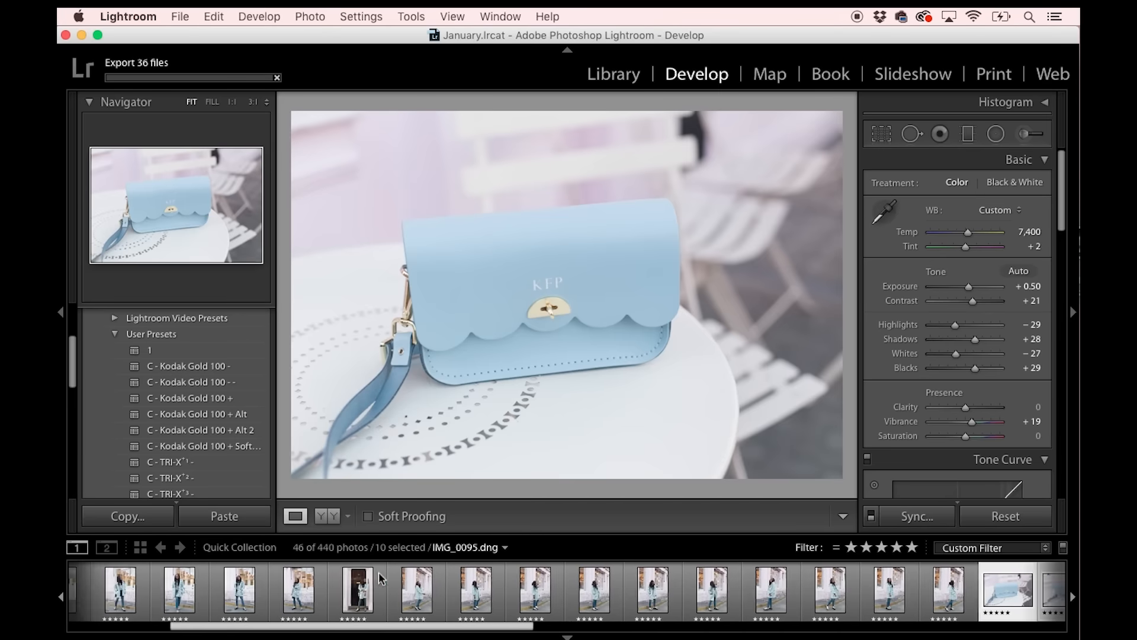
Export the ten landscape photos as JPEGs with Resize to Fit set to Long Edge at 1,000 pixels.
left_click(180, 16)
left_click(197, 198)
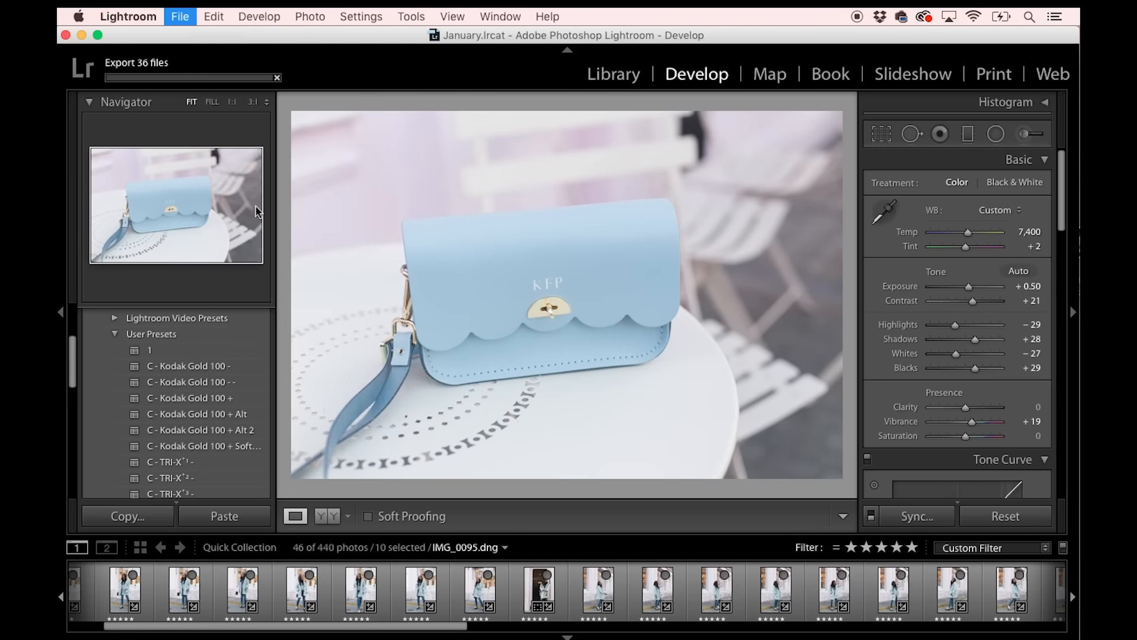
scroll(591, 322, "down", 10)
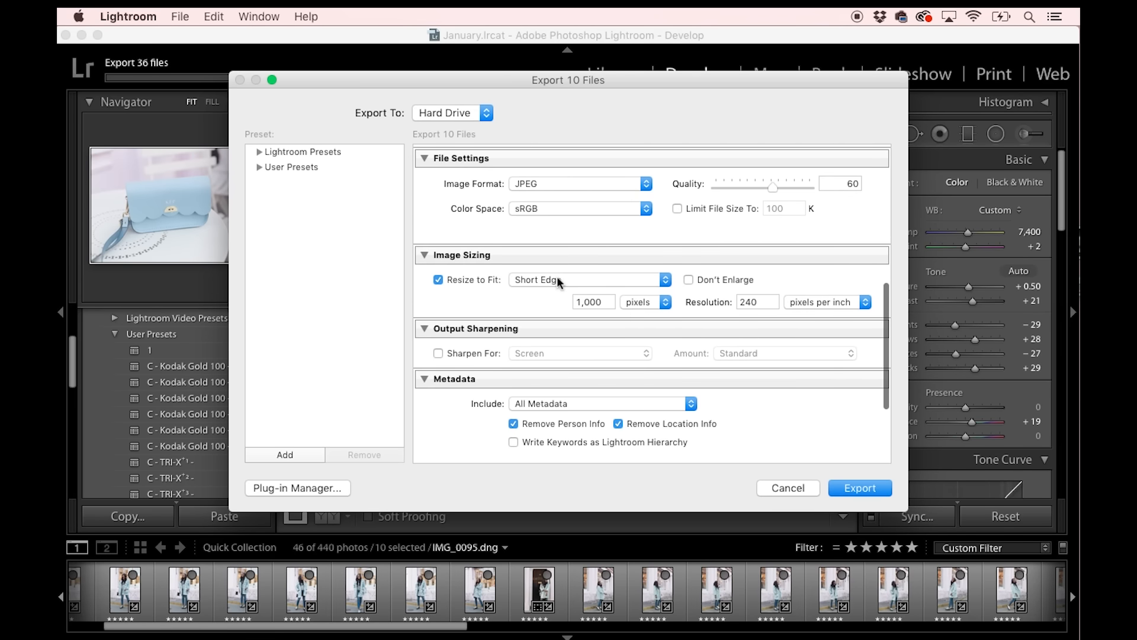
left_click(557, 275)
left_click(553, 262)
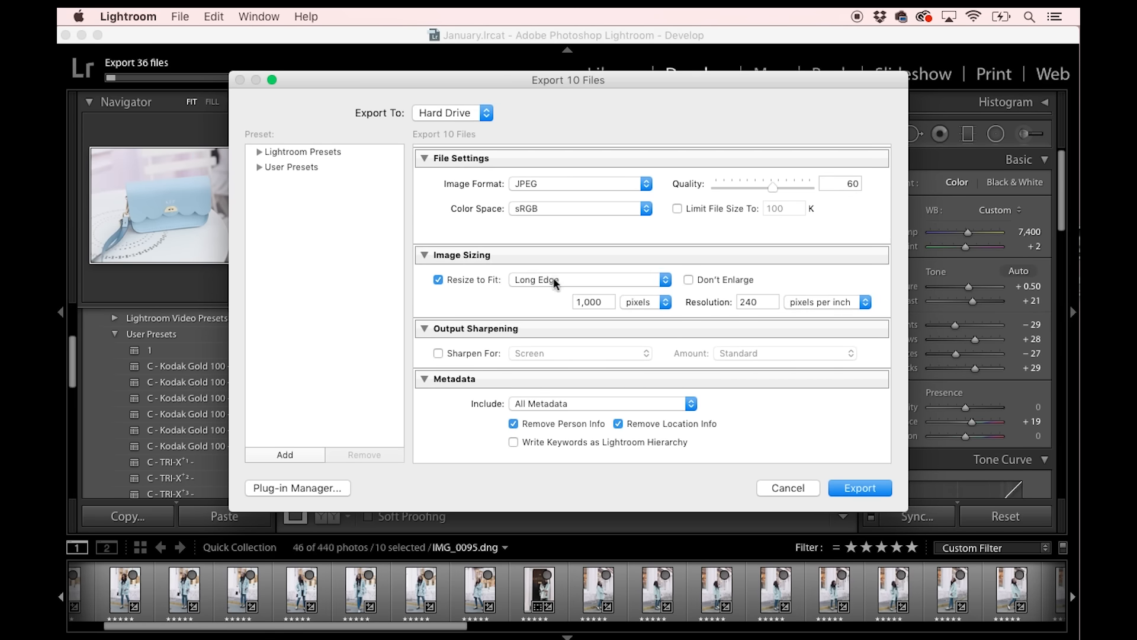
left_click(553, 278)
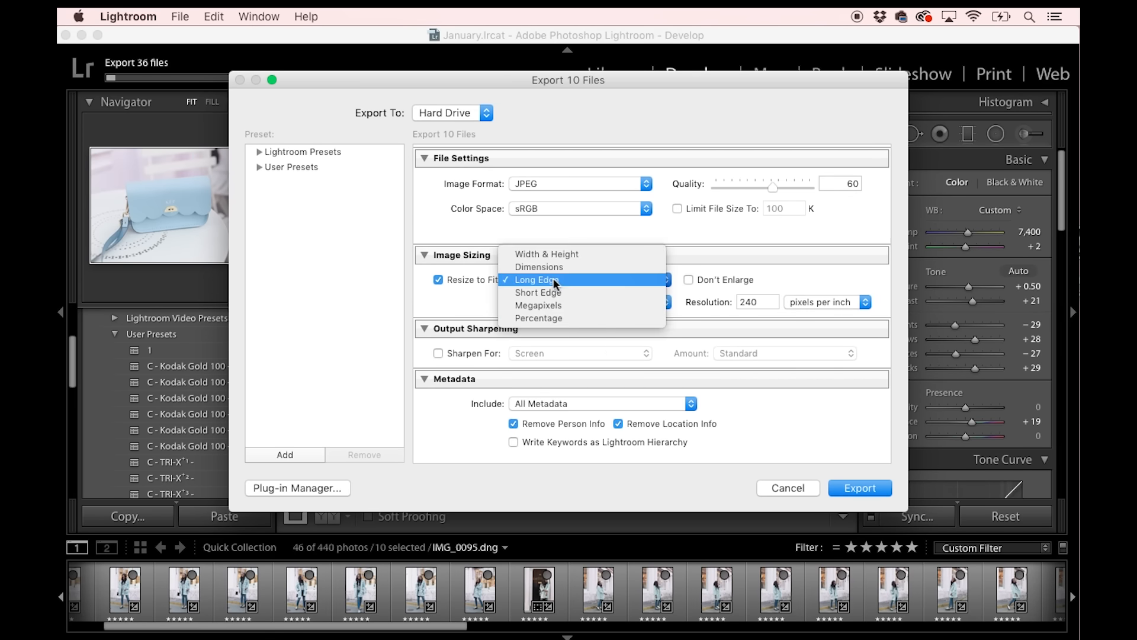
left_click(496, 247)
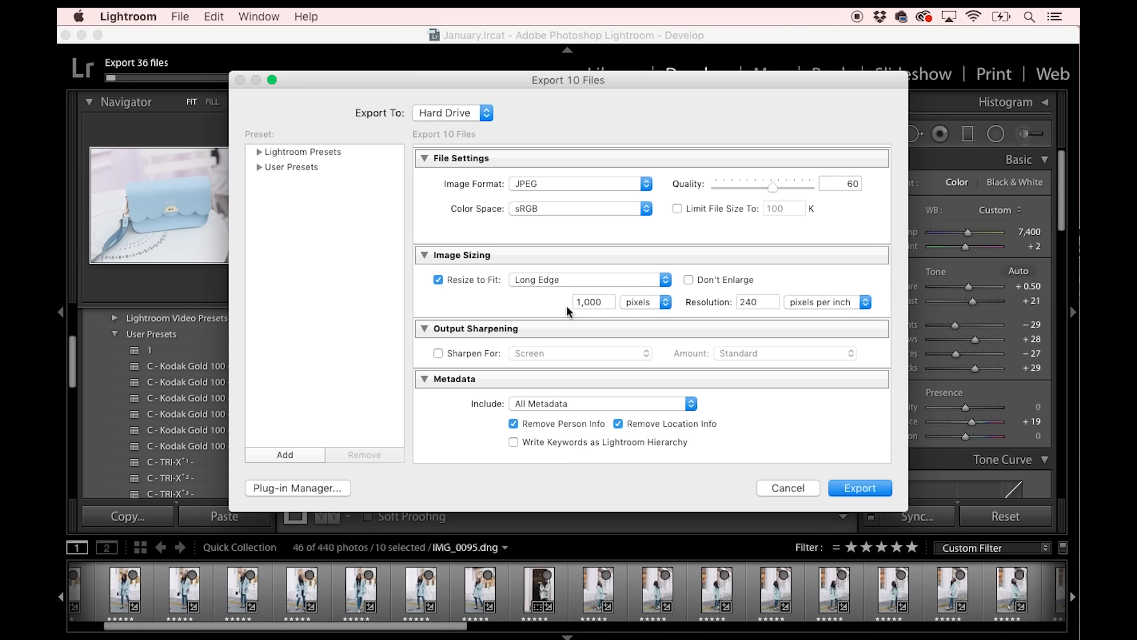
left_click(857, 488)
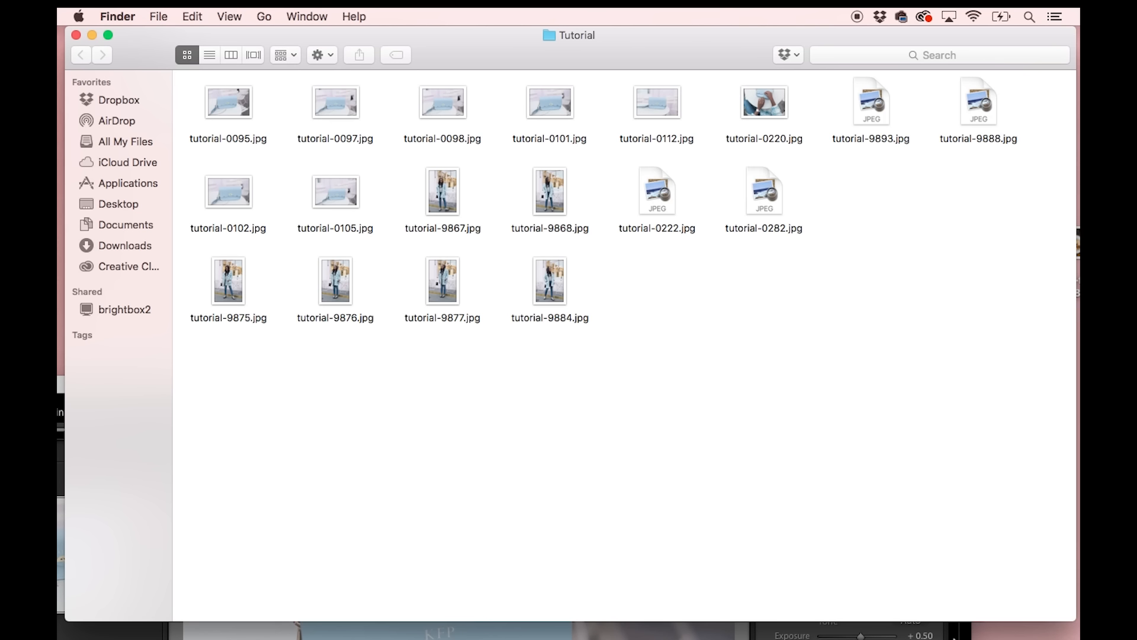
key("Left")
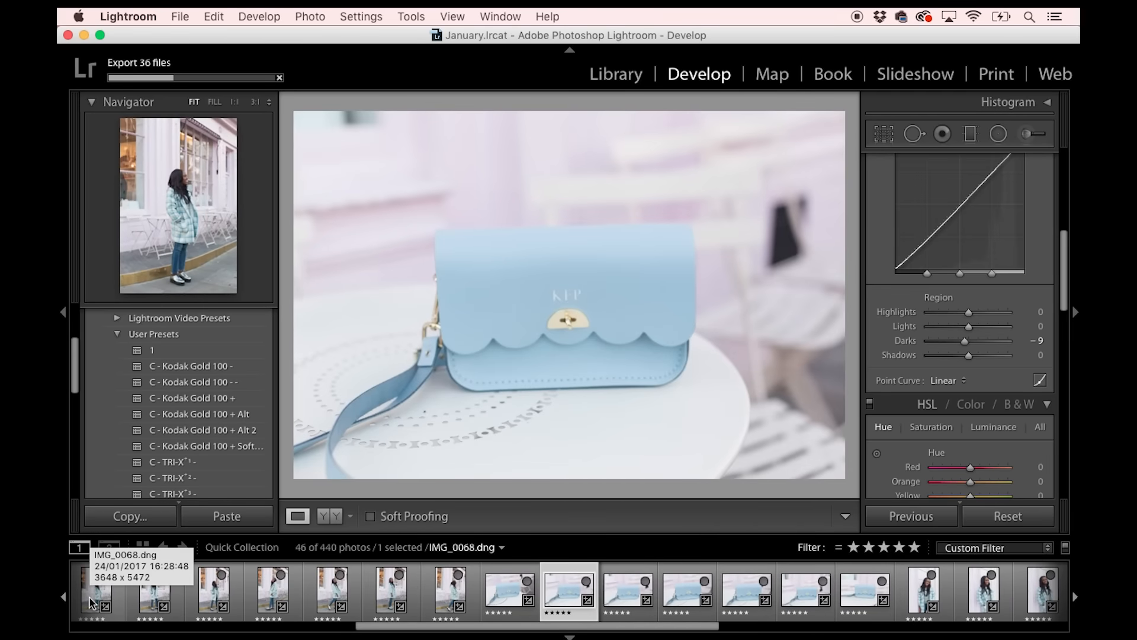